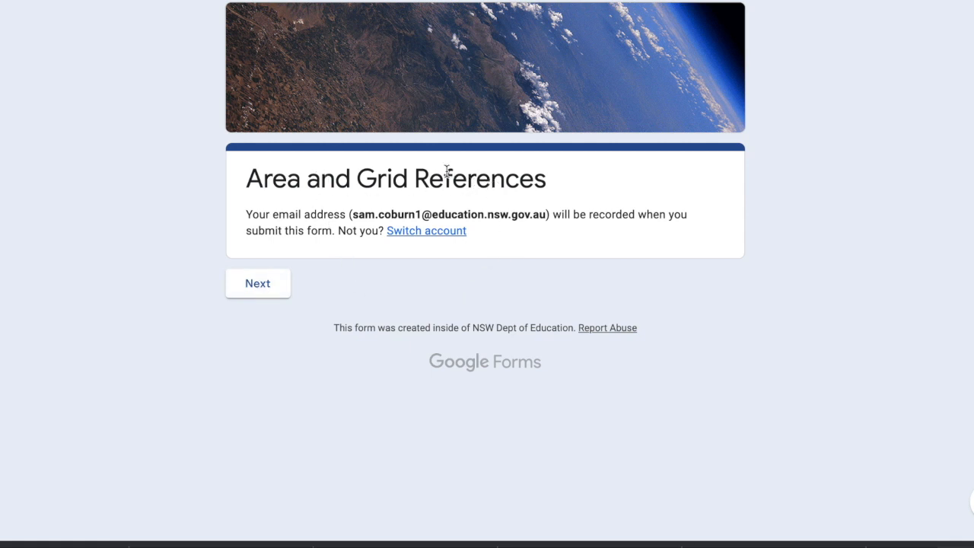
- Begin the Area and Grid References form, answer Question One with "X- Eastings, Y - Northings" and continue to its feedback
{"action": "left_click", "coordinate": [257, 292]}
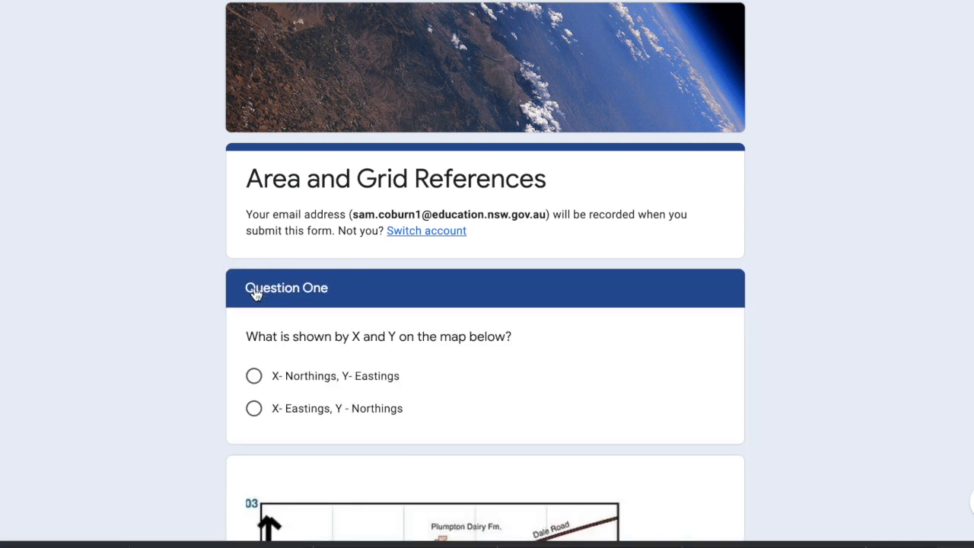
{"action": "scroll", "coordinate": [256, 293], "scroll_direction": "down", "scroll_amount": 3}
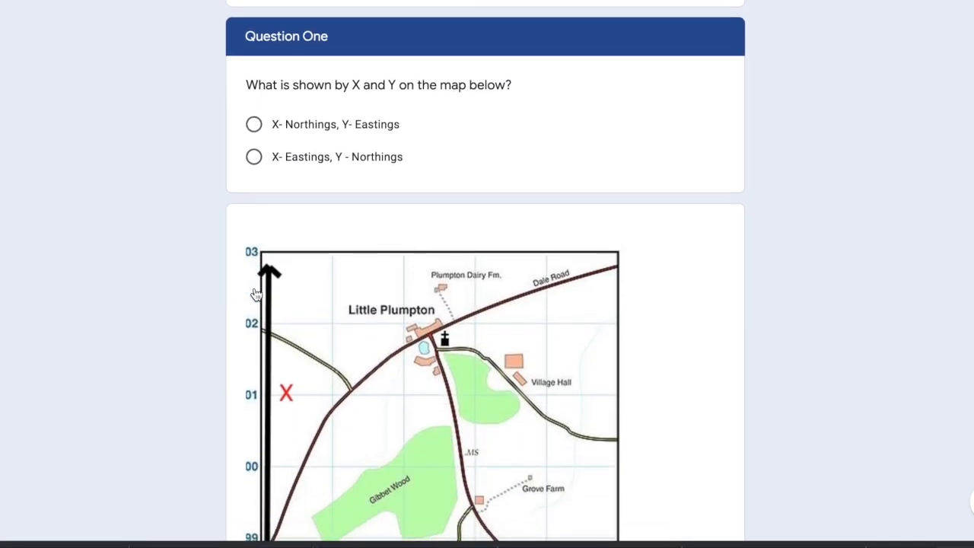
{"action": "scroll", "coordinate": [256, 293], "scroll_direction": "down", "scroll_amount": 2}
{"action": "scroll", "coordinate": [372, 252], "scroll_direction": "up", "scroll_amount": 4}
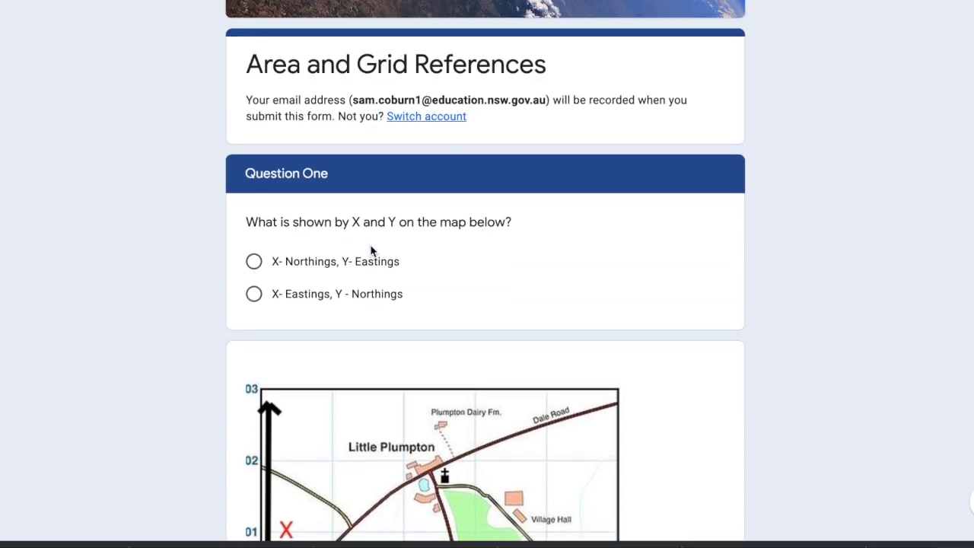
{"action": "left_click", "coordinate": [254, 294]}
{"action": "scroll", "coordinate": [285, 299], "scroll_direction": "down", "scroll_amount": 5}
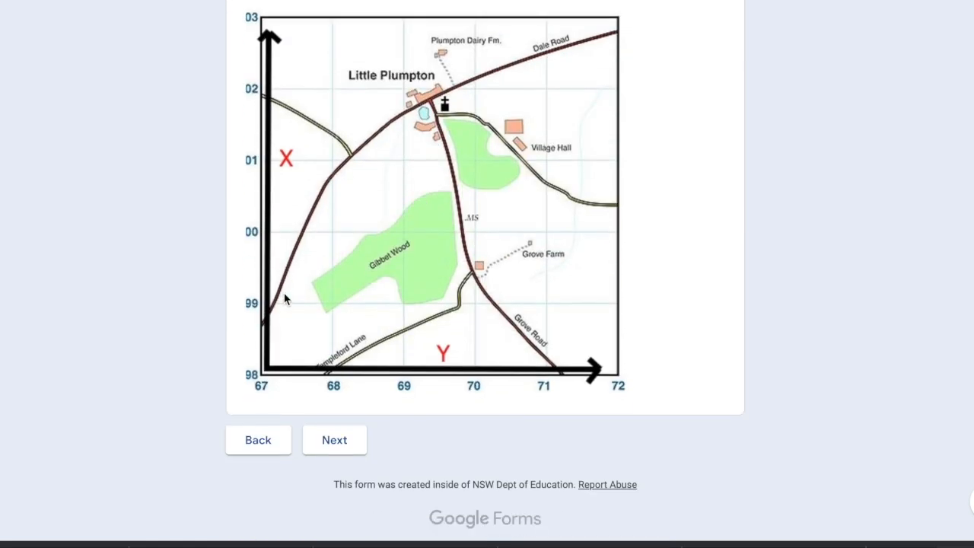
{"action": "left_click", "coordinate": [331, 440]}
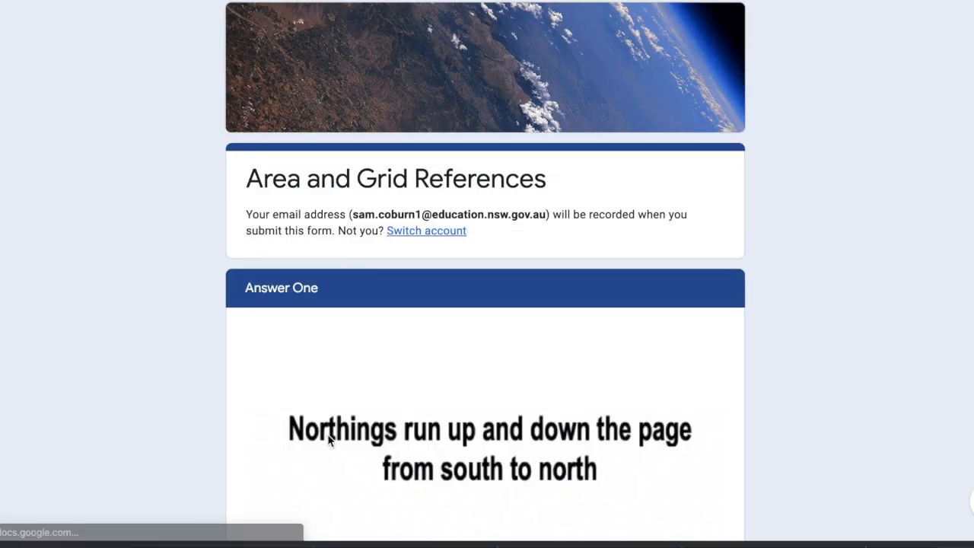
- Read the Answer One explanation of northings and eastings, and proceed back to the question
{"action": "scroll", "coordinate": [270, 351], "scroll_direction": "down", "scroll_amount": 2}
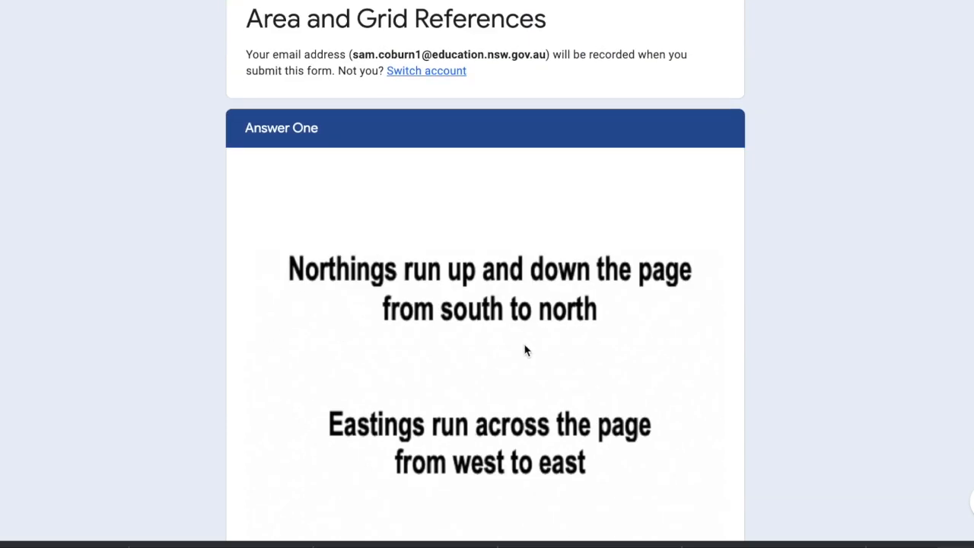
{"action": "scroll", "coordinate": [521, 354], "scroll_direction": "down", "scroll_amount": 1}
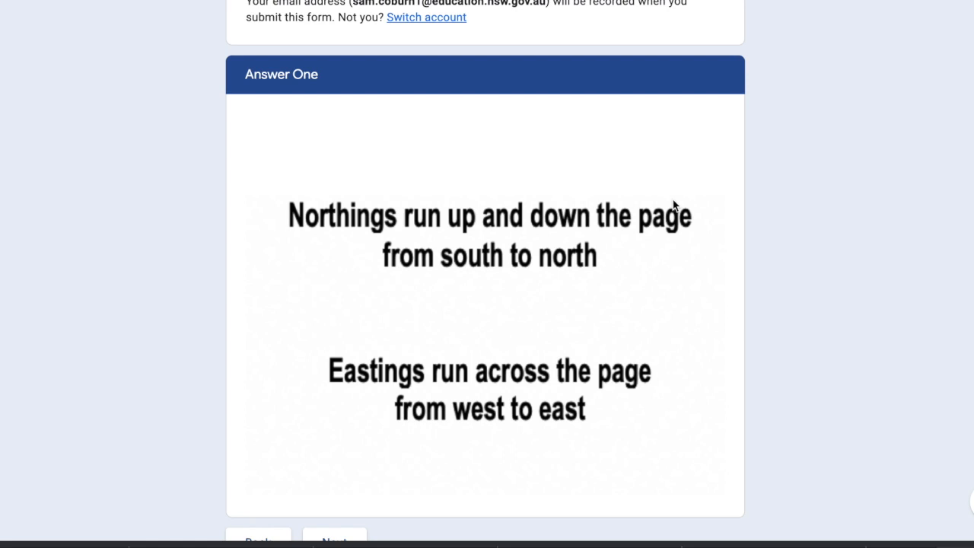
{"action": "scroll", "coordinate": [674, 205], "scroll_direction": "down", "scroll_amount": 3}
{"action": "scroll", "coordinate": [674, 203], "scroll_direction": "up", "scroll_amount": 5}
{"action": "scroll", "coordinate": [674, 202], "scroll_direction": "down", "scroll_amount": 1}
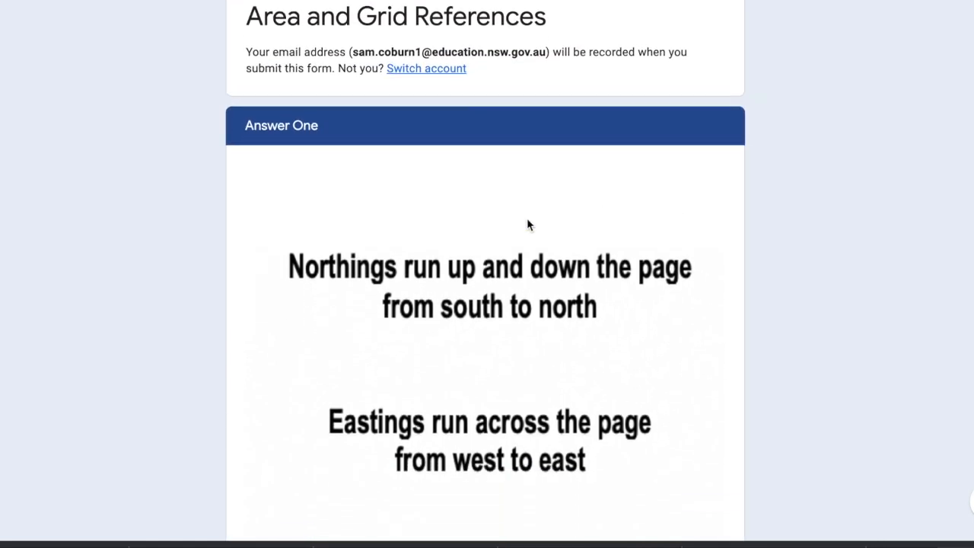
{"action": "scroll", "coordinate": [659, 403], "scroll_direction": "down", "scroll_amount": 1}
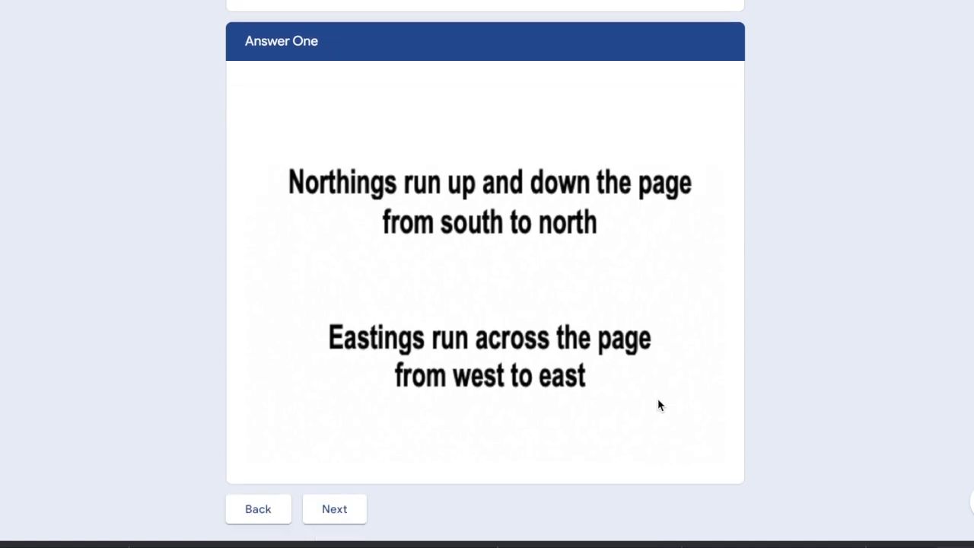
{"action": "left_click", "coordinate": [342, 509]}
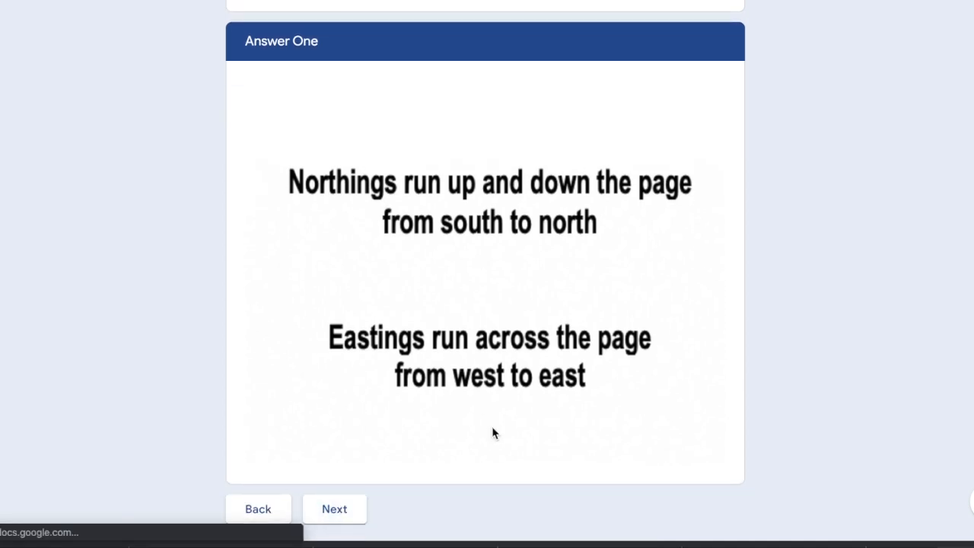
- Change the Question One answer to "X- Northings, Y- Eastings" and continue to the following page
{"action": "scroll", "coordinate": [394, 358], "scroll_direction": "down", "scroll_amount": 2}
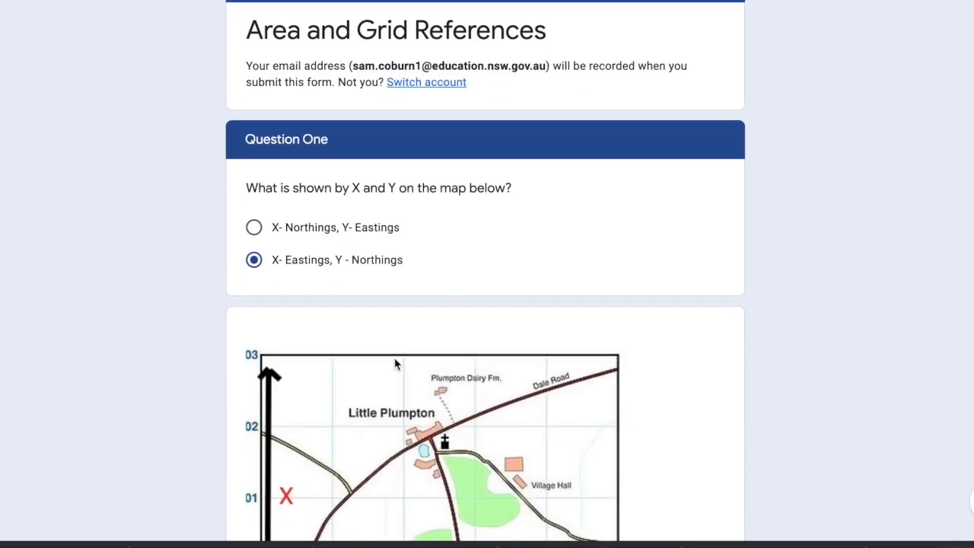
{"action": "left_click", "coordinate": [256, 229]}
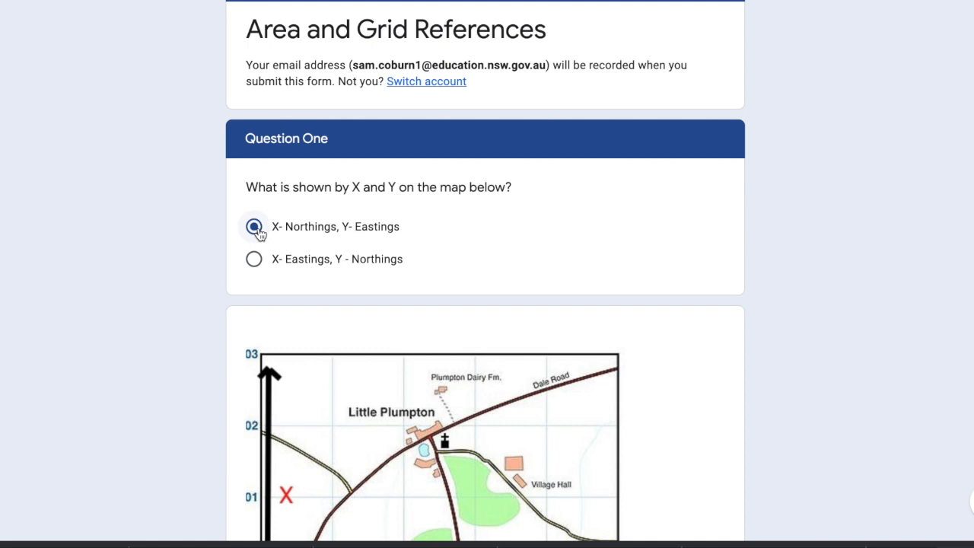
{"action": "scroll", "coordinate": [258, 232], "scroll_direction": "down", "scroll_amount": 4}
{"action": "scroll", "coordinate": [260, 234], "scroll_direction": "up", "scroll_amount": 3}
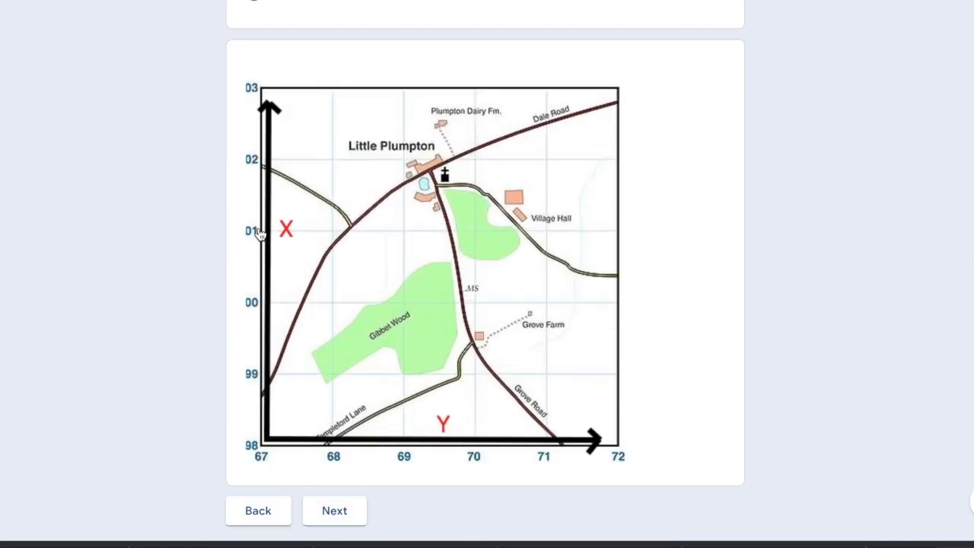
{"action": "scroll", "coordinate": [260, 234], "scroll_direction": "down", "scroll_amount": 3}
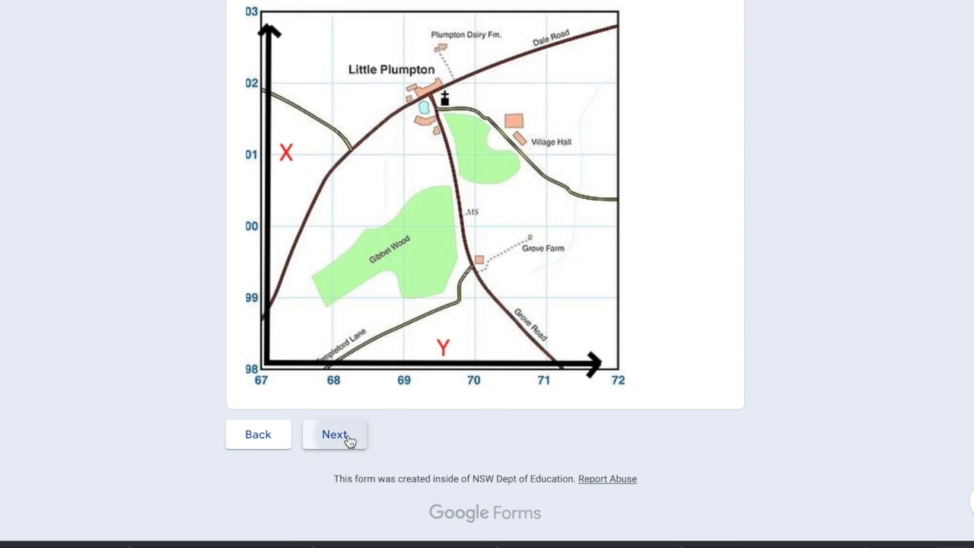
{"action": "left_click", "coordinate": [348, 438]}
- Examine Question Two on the area reference of Village Hall, including its answer options and map
{"action": "scroll", "coordinate": [461, 377], "scroll_direction": "down", "scroll_amount": 3}
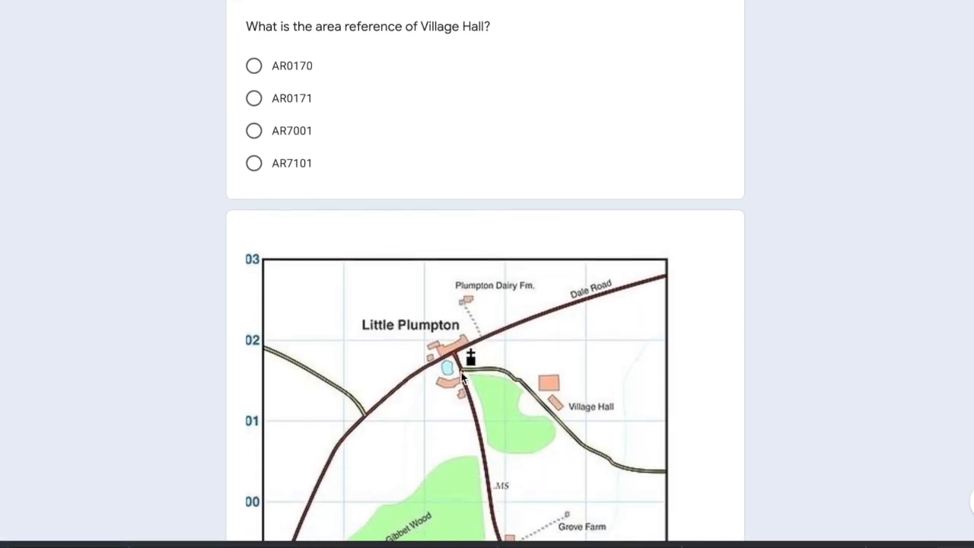
{"action": "scroll", "coordinate": [461, 373], "scroll_direction": "up", "scroll_amount": 2}
{"action": "scroll", "coordinate": [460, 373], "scroll_direction": "down", "scroll_amount": 4}
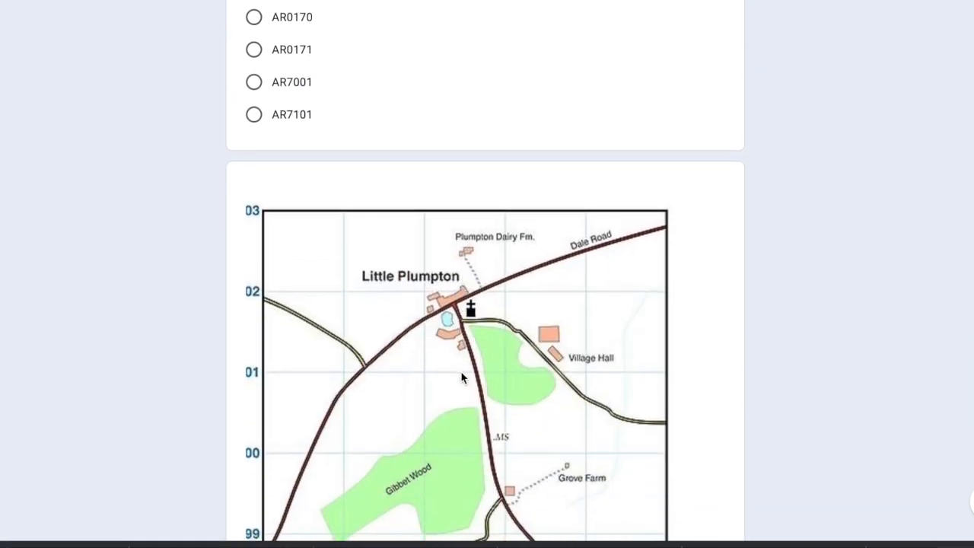
{"action": "scroll", "coordinate": [460, 373], "scroll_direction": "up", "scroll_amount": 3}
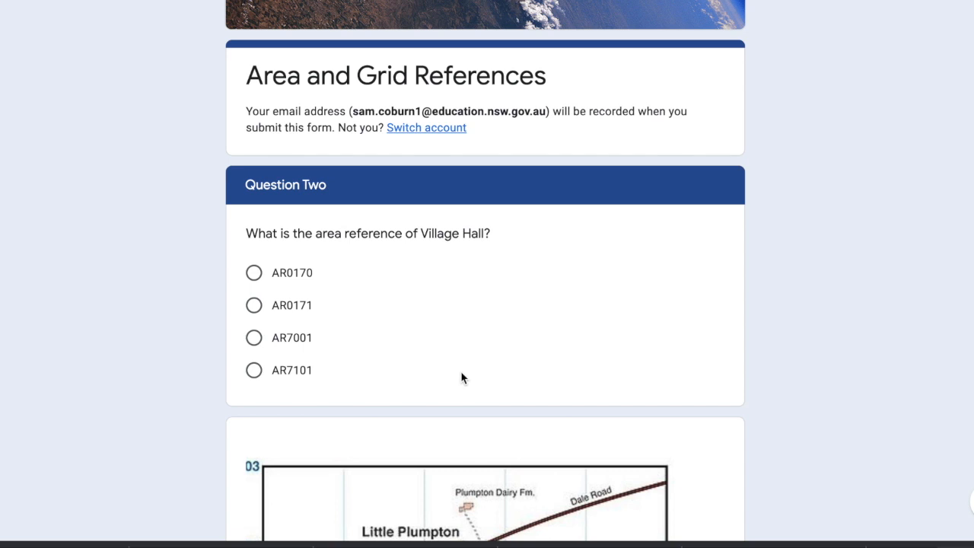
{"action": "scroll", "coordinate": [461, 373], "scroll_direction": "down", "scroll_amount": 2}
{"action": "scroll", "coordinate": [461, 373], "scroll_direction": "up", "scroll_amount": 3}
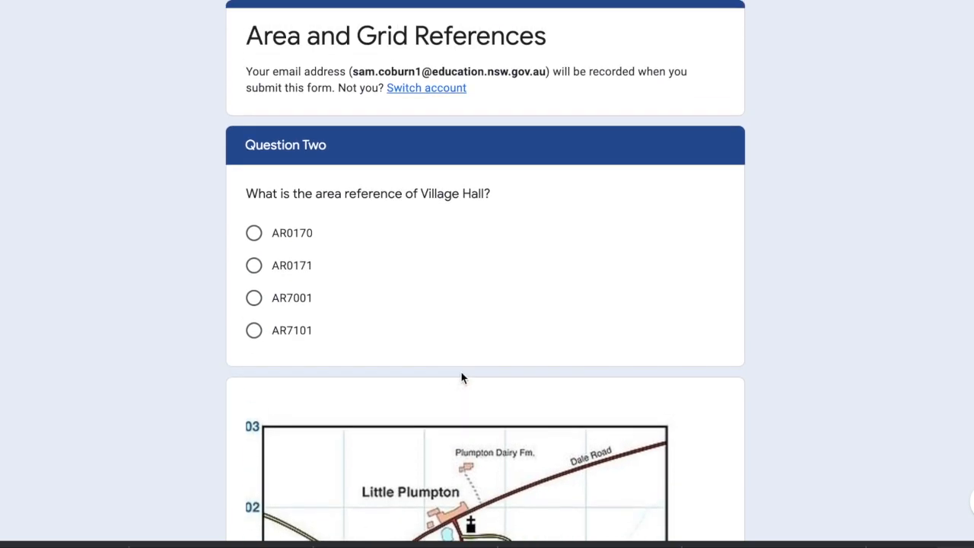
{"action": "scroll", "coordinate": [461, 378], "scroll_direction": "up", "scroll_amount": 1}
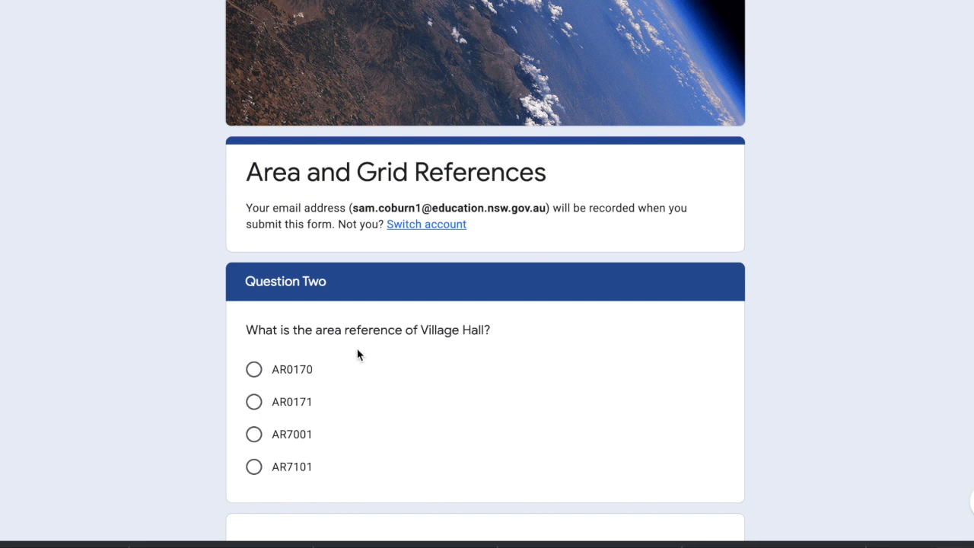
{"action": "scroll", "coordinate": [358, 350], "scroll_direction": "up", "scroll_amount": 1}
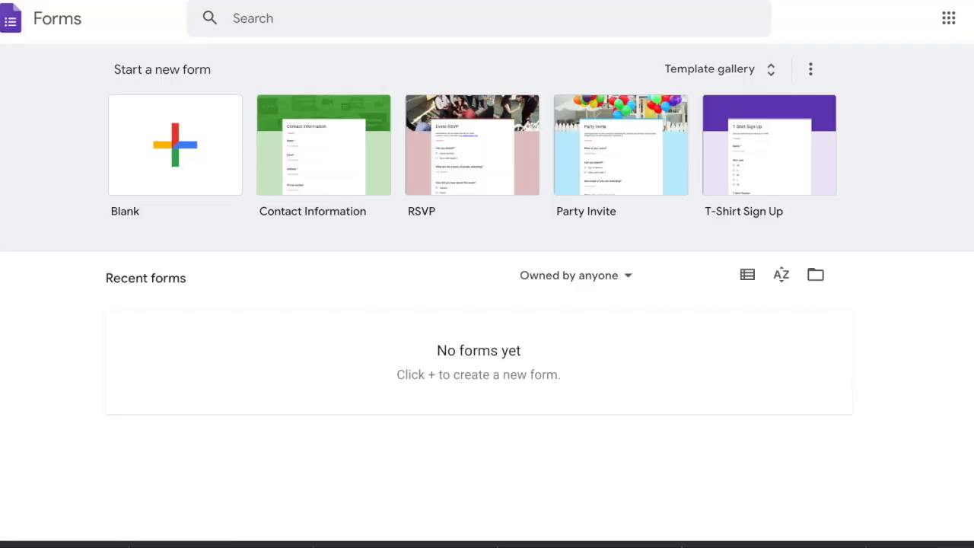
- Switch Google Forms to the education.nsw.gov.au account of the form's author and create a form from the Blank Quiz template
{"action": "left_click", "coordinate": [968, 19]}
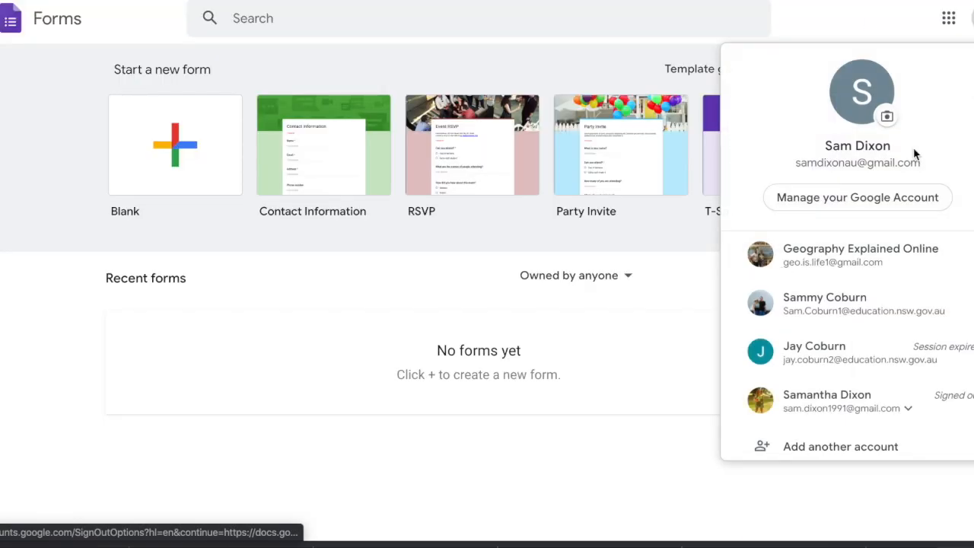
{"action": "left_click", "coordinate": [795, 325]}
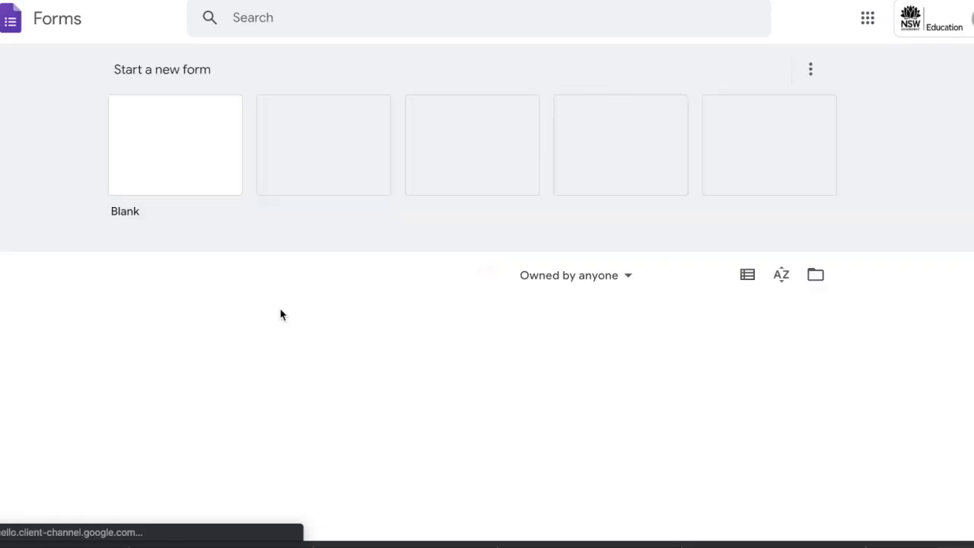
{"action": "scroll", "coordinate": [419, 381], "scroll_direction": "down", "scroll_amount": 7}
{"action": "scroll", "coordinate": [419, 380], "scroll_direction": "down", "scroll_amount": 10}
{"action": "scroll", "coordinate": [420, 380], "scroll_direction": "up", "scroll_amount": 17}
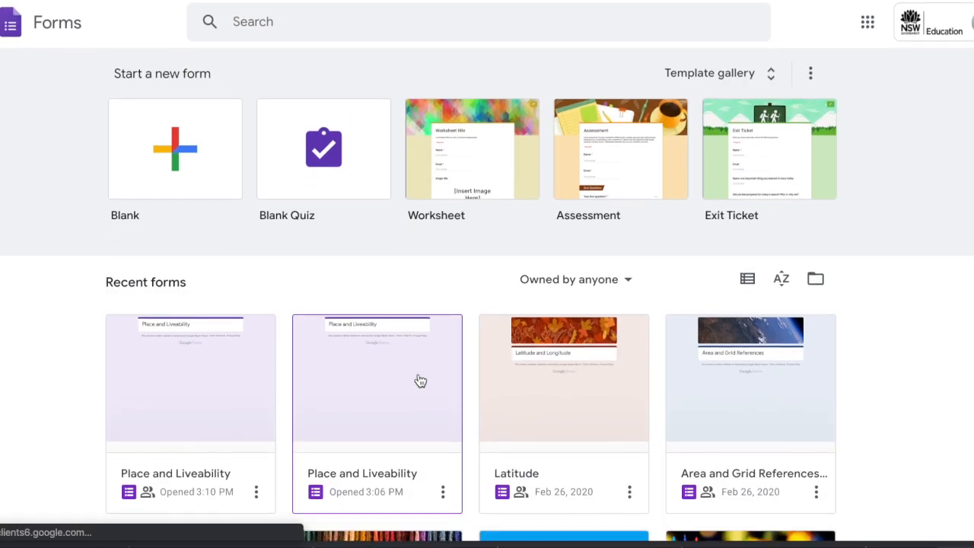
{"action": "left_click", "coordinate": [360, 128]}
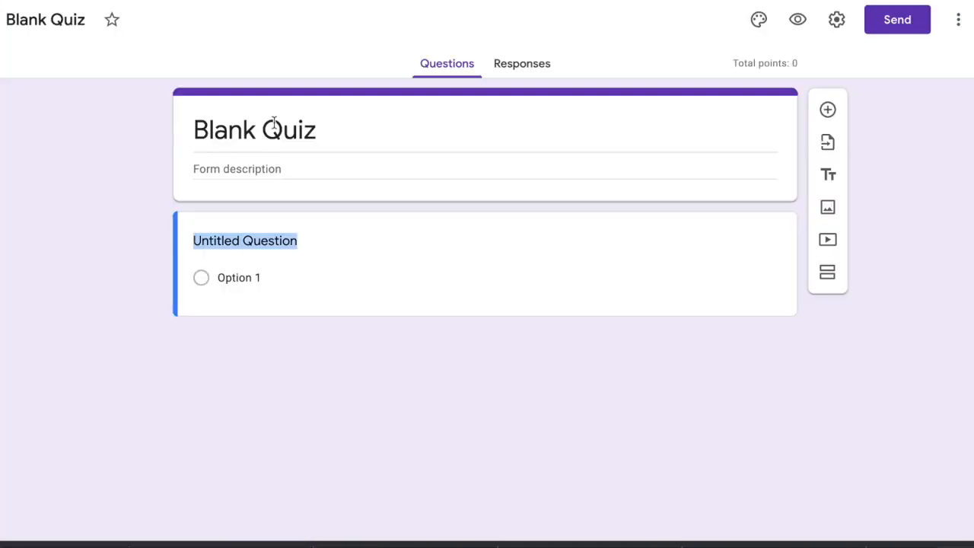
- Title the quiz "Place and Liveability" and give the form file the same name
{"action": "left_click", "coordinate": [274, 122]}
{"action": "type", "text": "Place"}
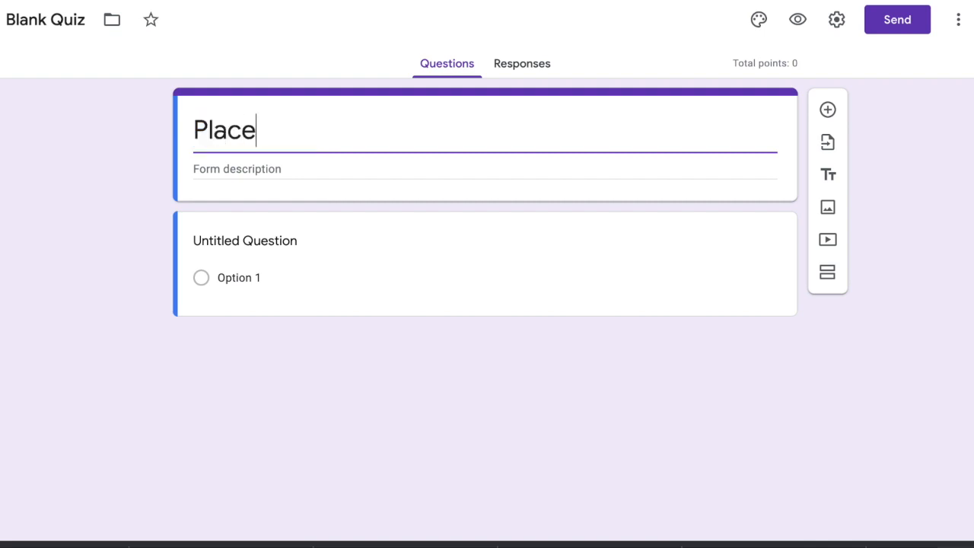
{"action": "type", "text": " and Ll"}
{"action": "key", "text": "BackSpace"}
{"action": "type", "text": "iveability"}
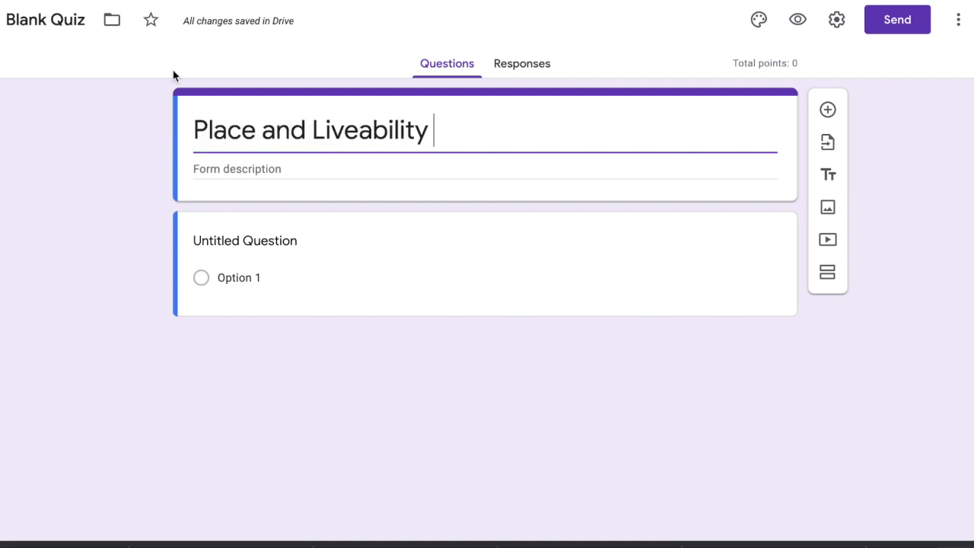
{"action": "left_click", "coordinate": [44, 23]}
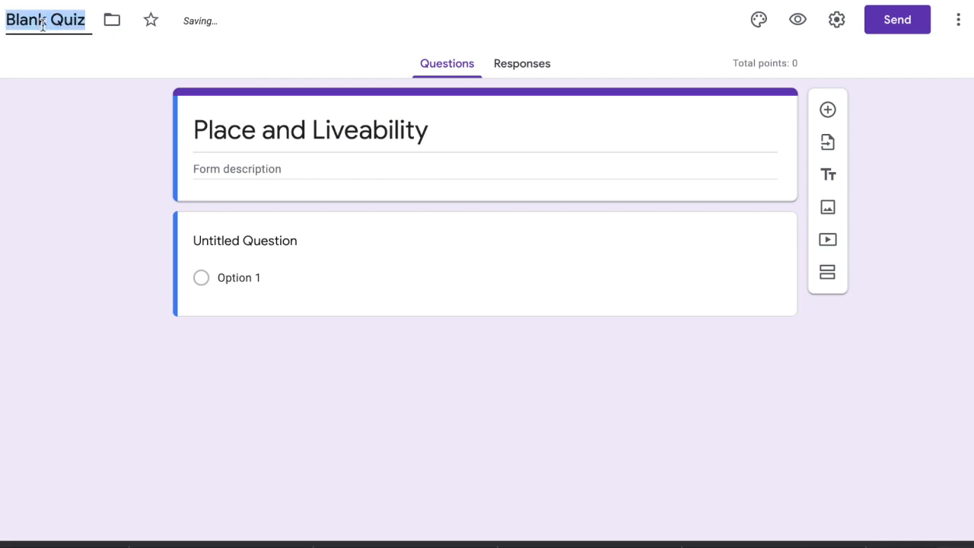
{"action": "type", "text": "Place and Liveability"}
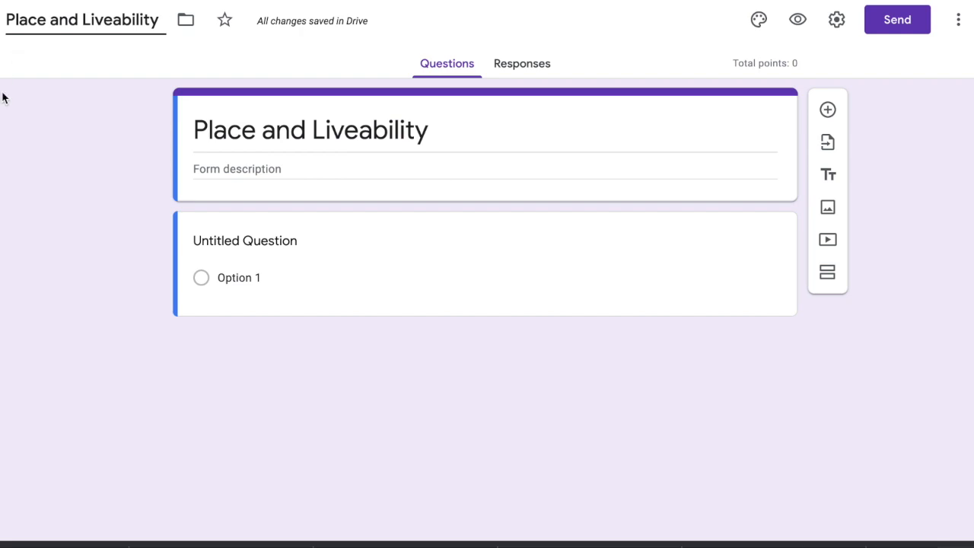
- Delete the default untitled question and add a new section titled "Question One"
{"action": "left_click", "coordinate": [313, 230]}
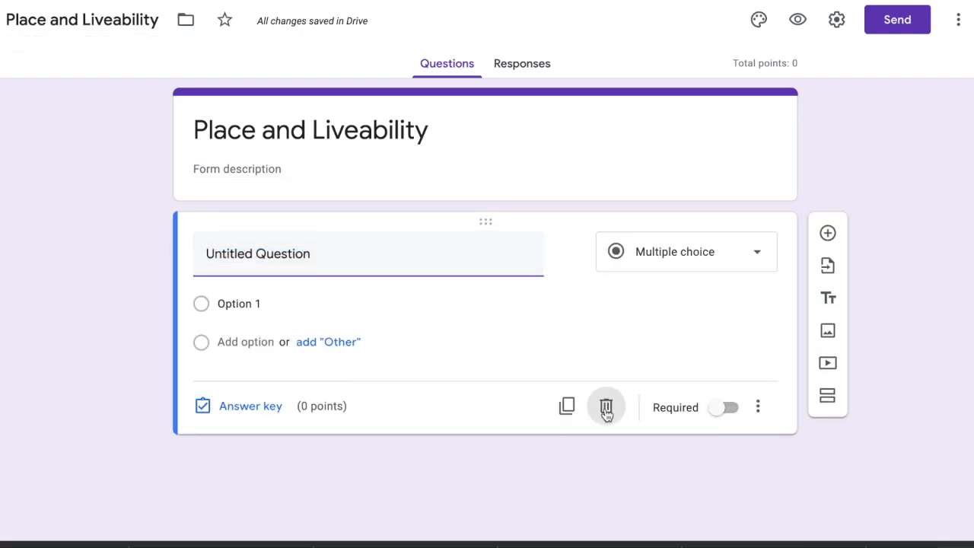
{"action": "left_click", "coordinate": [606, 408]}
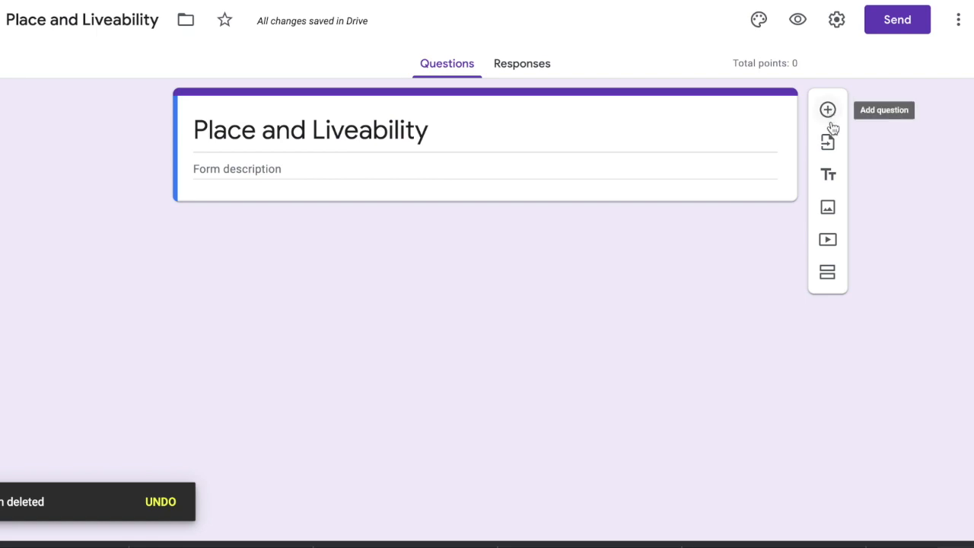
{"action": "left_click", "coordinate": [828, 274]}
{"action": "left_click", "coordinate": [367, 369]}
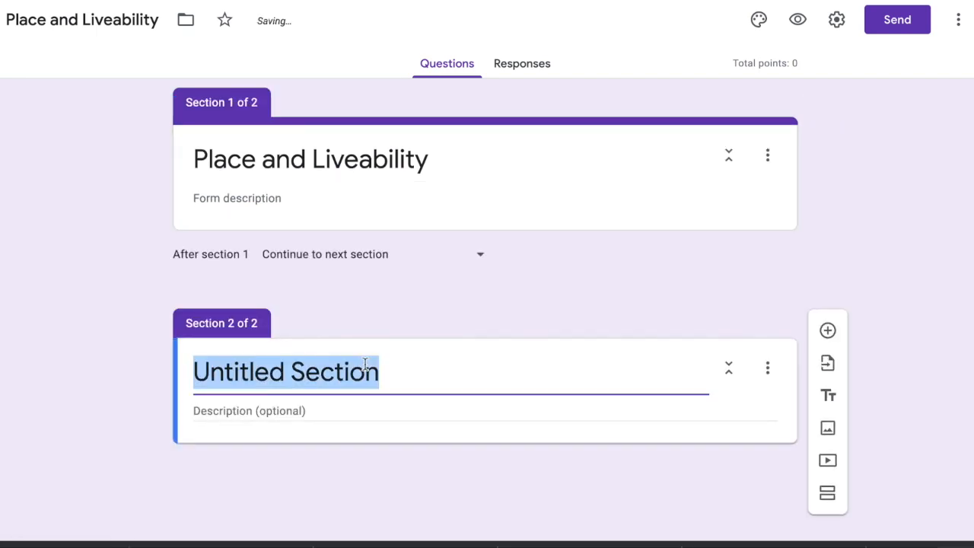
{"action": "type", "text": "Quest"}
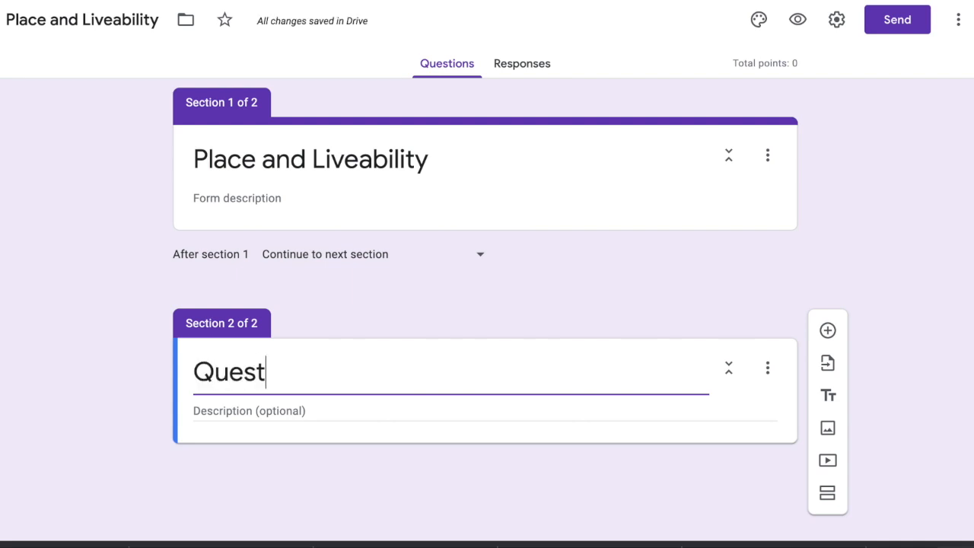
{"action": "type", "text": "ion One"}
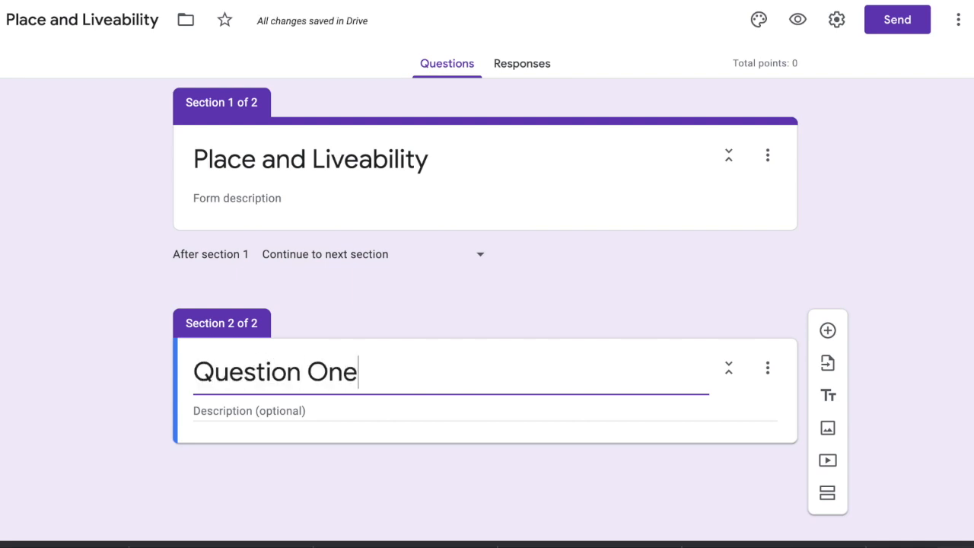
- Add a multiple choice question reading "What is the most liveable city?" to the Question One section
{"action": "left_click", "coordinate": [828, 331]}
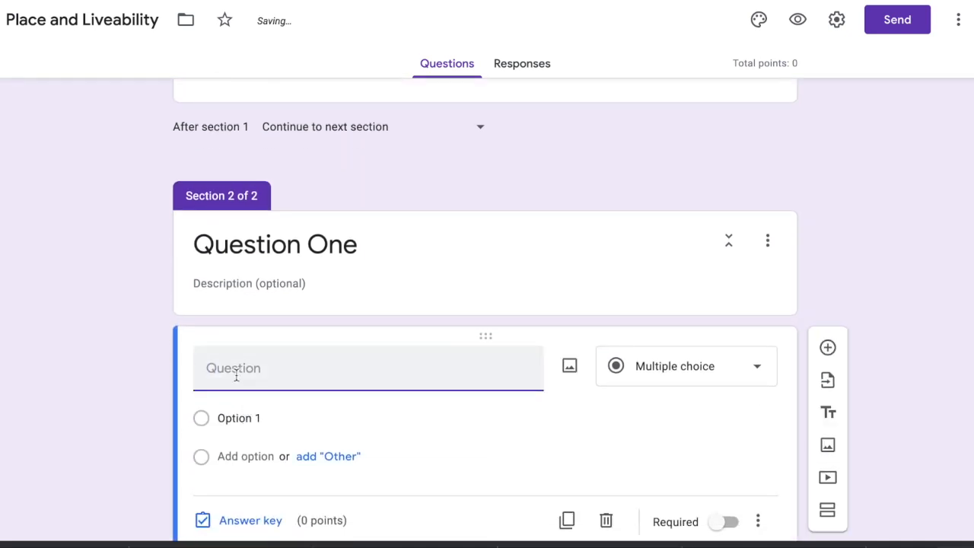
{"action": "type", "text": "What"}
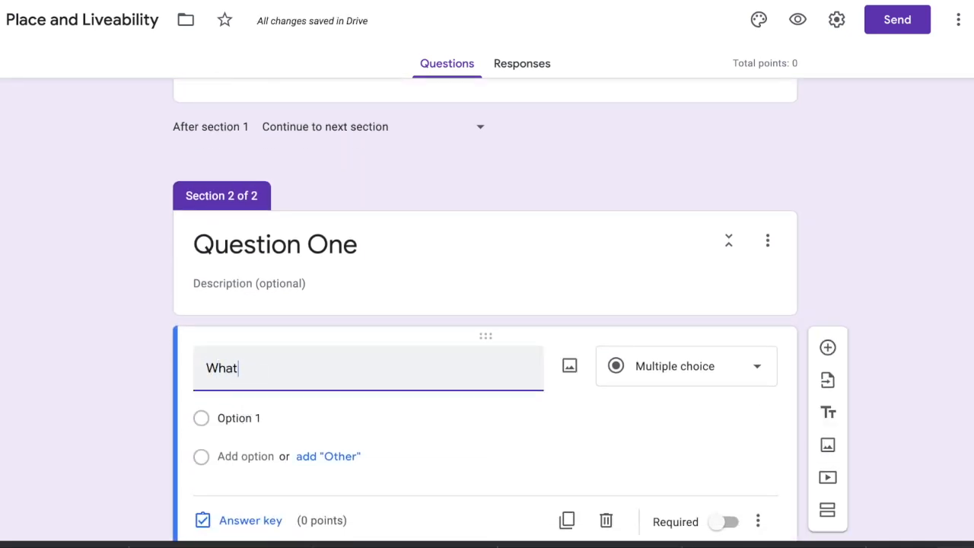
{"action": "type", "text": " is the most liv"}
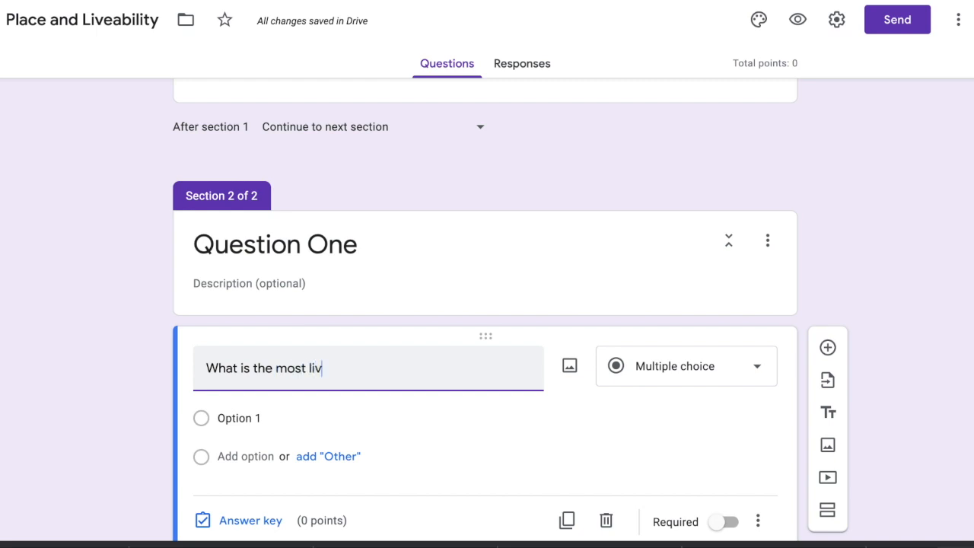
{"action": "type", "text": "eable city?"}
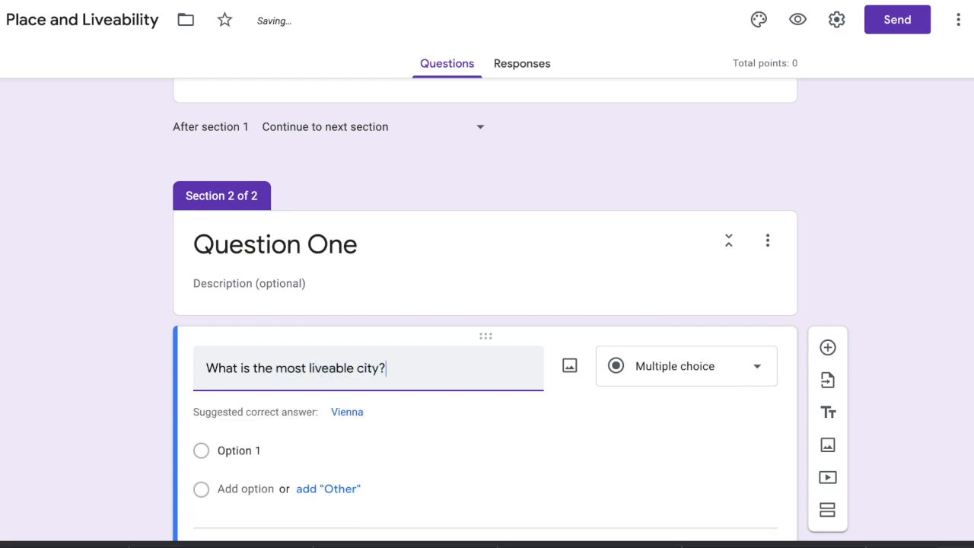
- Give the city question the answer options Vienna, using the suggested answer, Melbourne and Sydney
{"action": "left_click", "coordinate": [347, 413]}
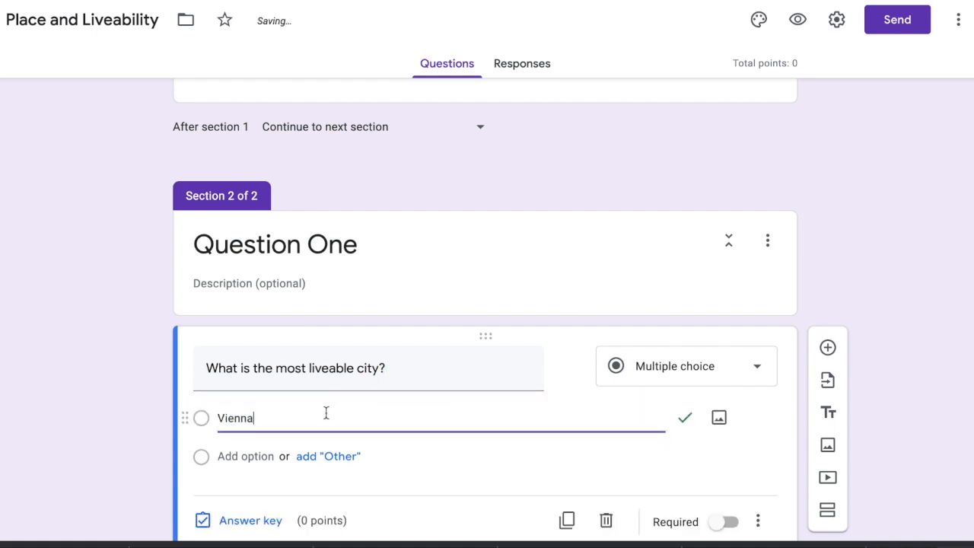
{"action": "key", "text": "Return"}
{"action": "type", "text": "Melbourne"}
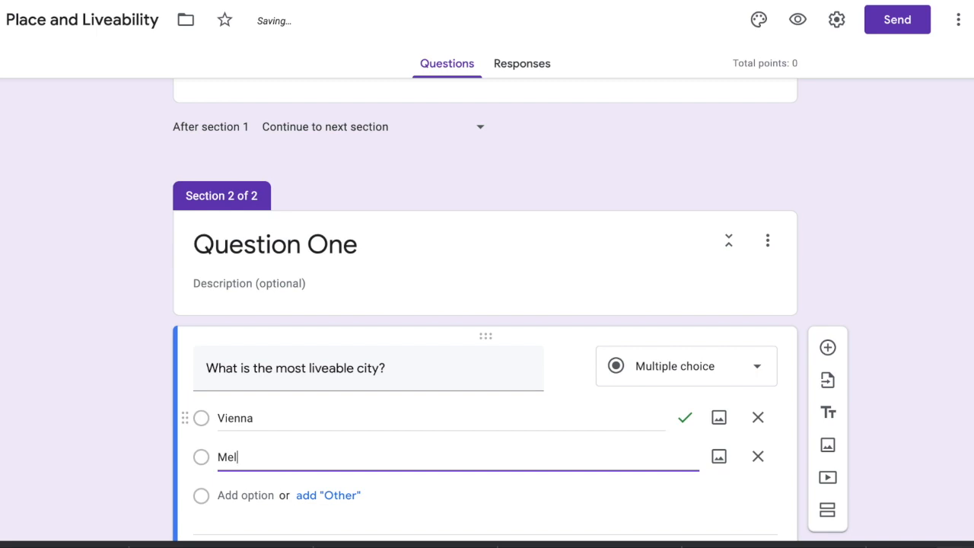
{"action": "key", "text": "Return"}
{"action": "type", "text": "Sydney"}
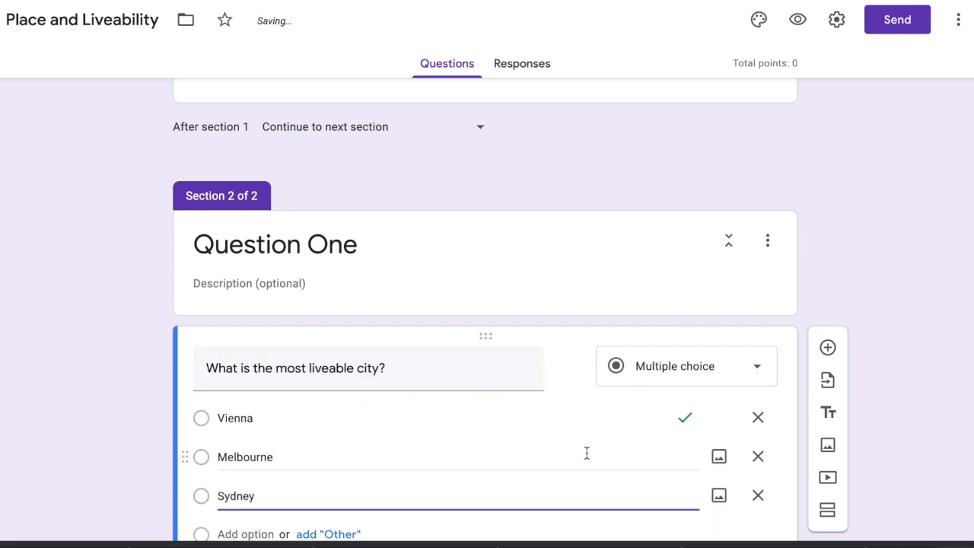
{"action": "scroll", "coordinate": [585, 452], "scroll_direction": "down", "scroll_amount": 2}
{"action": "left_click", "coordinate": [238, 481]}
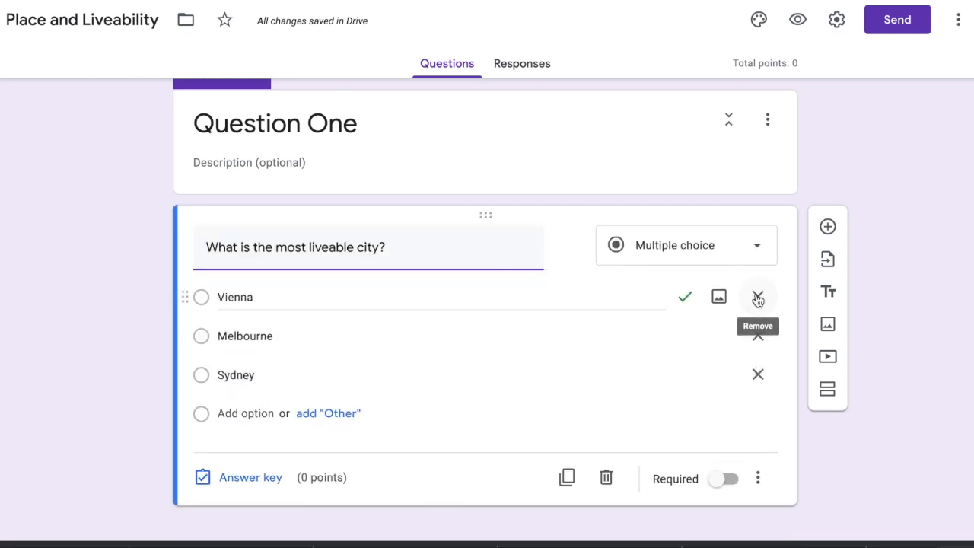
- Remove the Vienna option from the start of the answer list and add it again after Sydney
{"action": "left_click", "coordinate": [758, 298]}
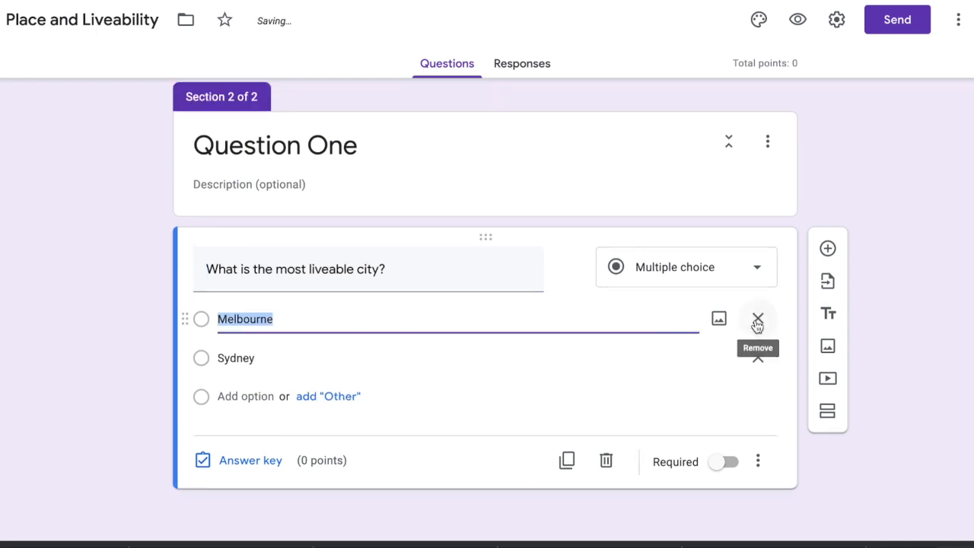
{"action": "left_click", "coordinate": [374, 361]}
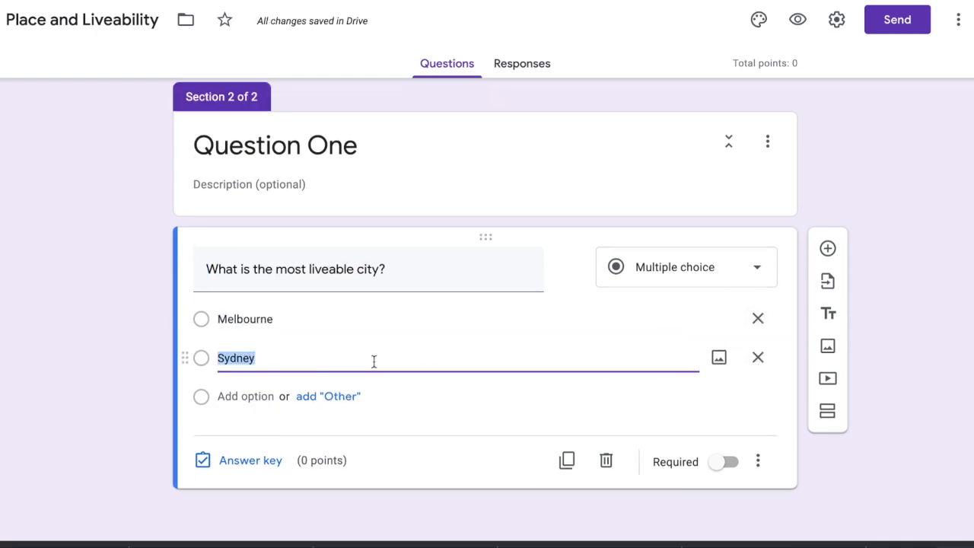
{"action": "left_click", "coordinate": [373, 361]}
{"action": "key", "text": "Return"}
{"action": "type", "text": "V"}
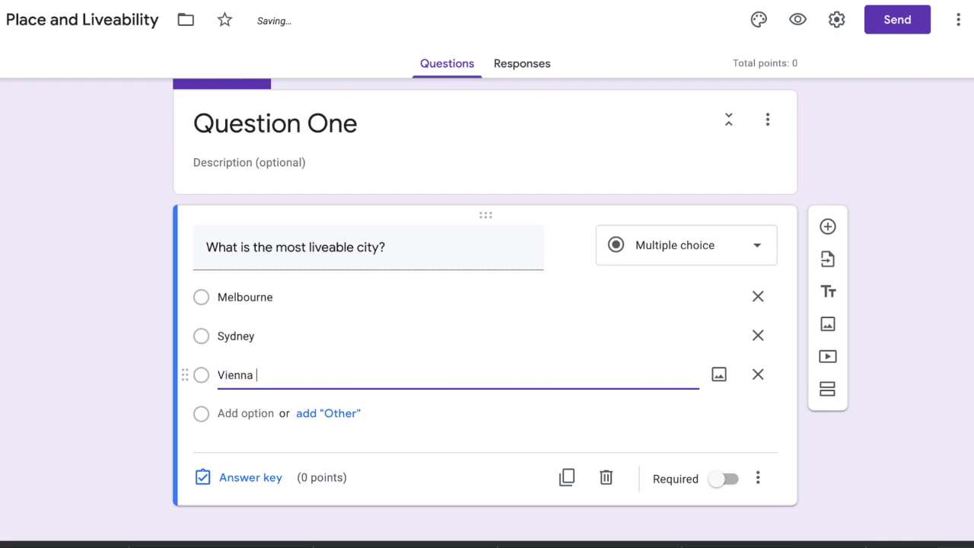
{"action": "type", "text": "ienna"}
- Add a new section after the city question and title it "Answer One"
{"action": "left_click", "coordinate": [790, 473]}
{"action": "left_click", "coordinate": [826, 392]}
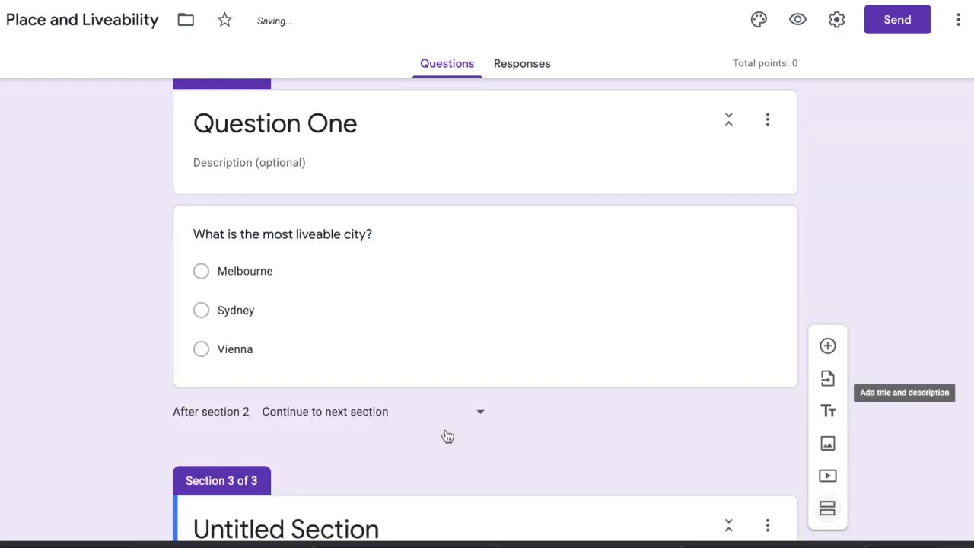
{"action": "type", "text": "An"}
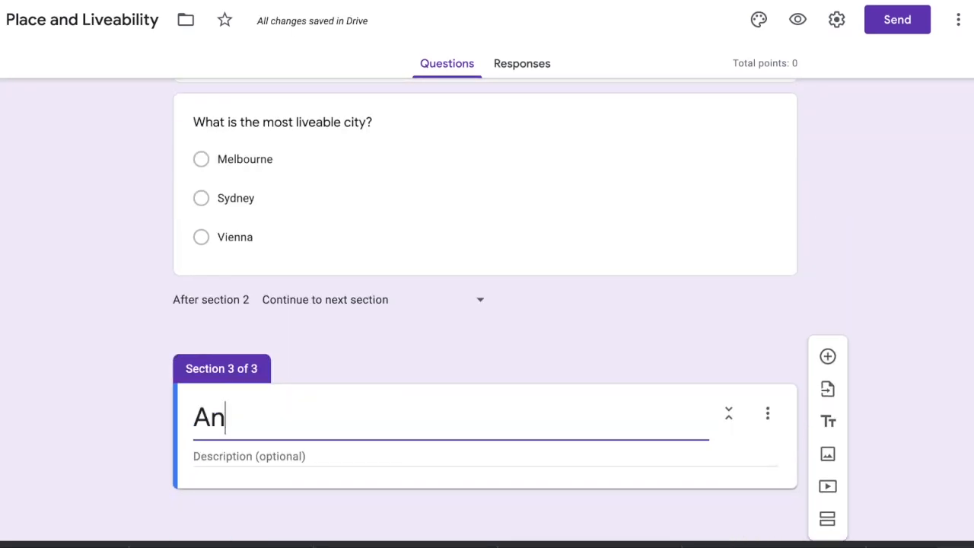
{"action": "type", "text": "swer One"}
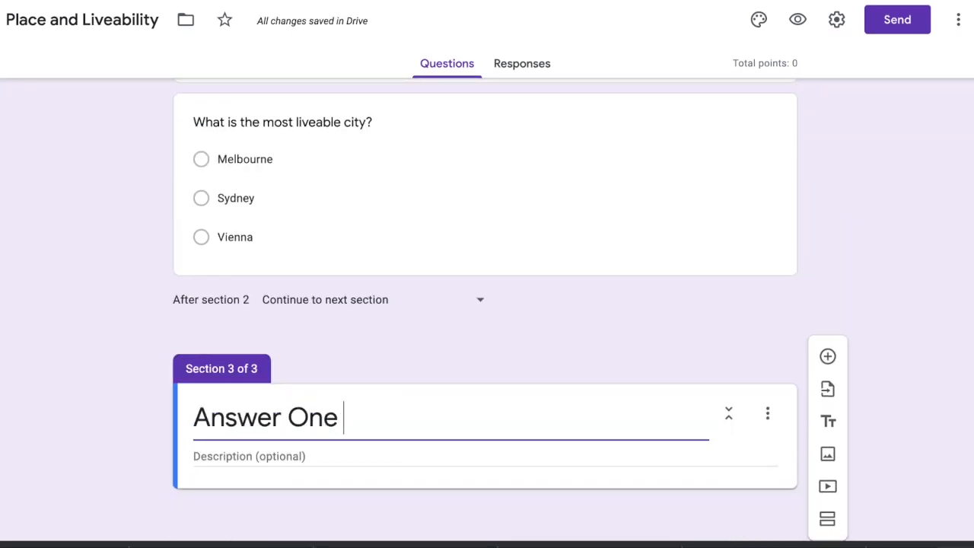
- Set the city question to go to a section based on the answer
{"action": "scroll", "coordinate": [332, 314], "scroll_direction": "up", "scroll_amount": 2}
{"action": "left_click", "coordinate": [392, 358]}
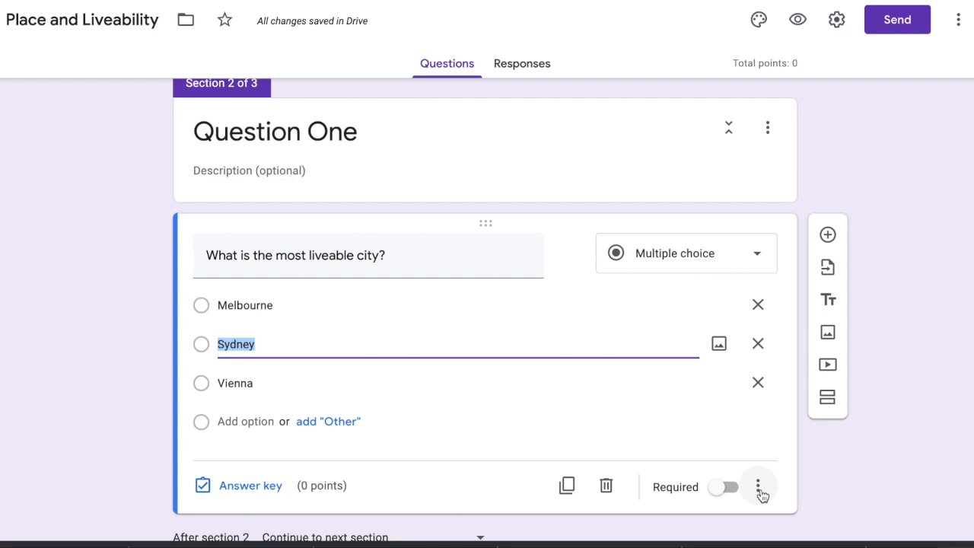
{"action": "left_click", "coordinate": [759, 491]}
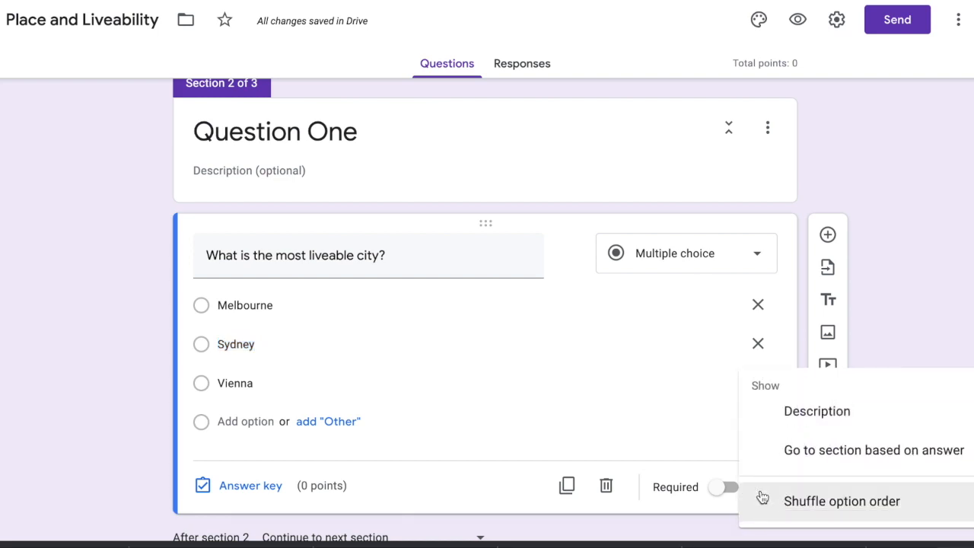
{"action": "left_click", "coordinate": [804, 456]}
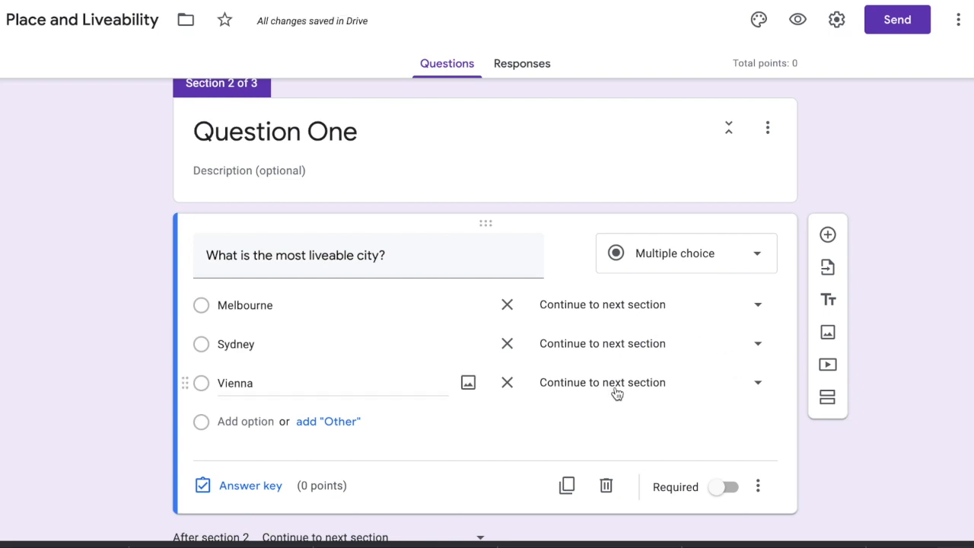
- Route both the Melbourne and Sydney answers to section 3 (Answer One)
{"action": "left_click", "coordinate": [631, 308]}
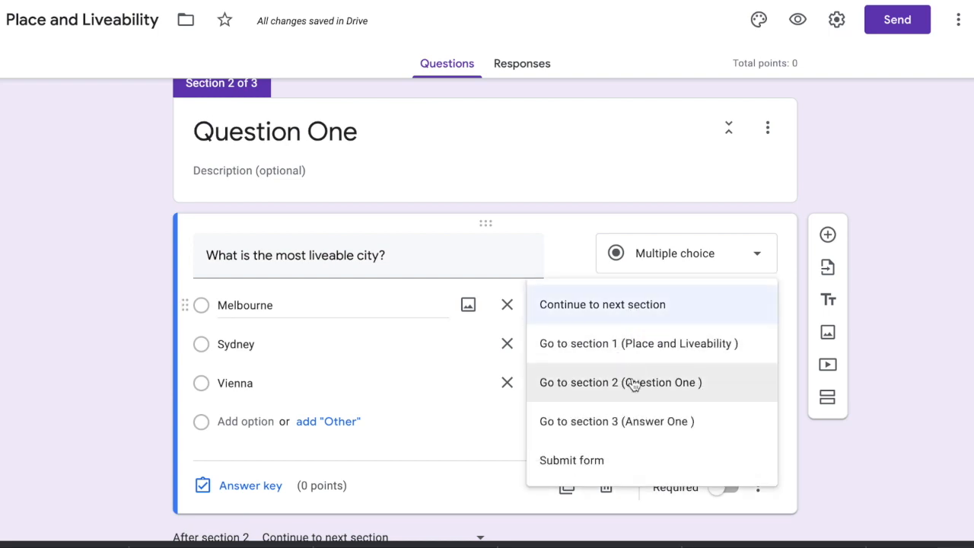
{"action": "left_click", "coordinate": [649, 431]}
{"action": "left_click", "coordinate": [663, 347]}
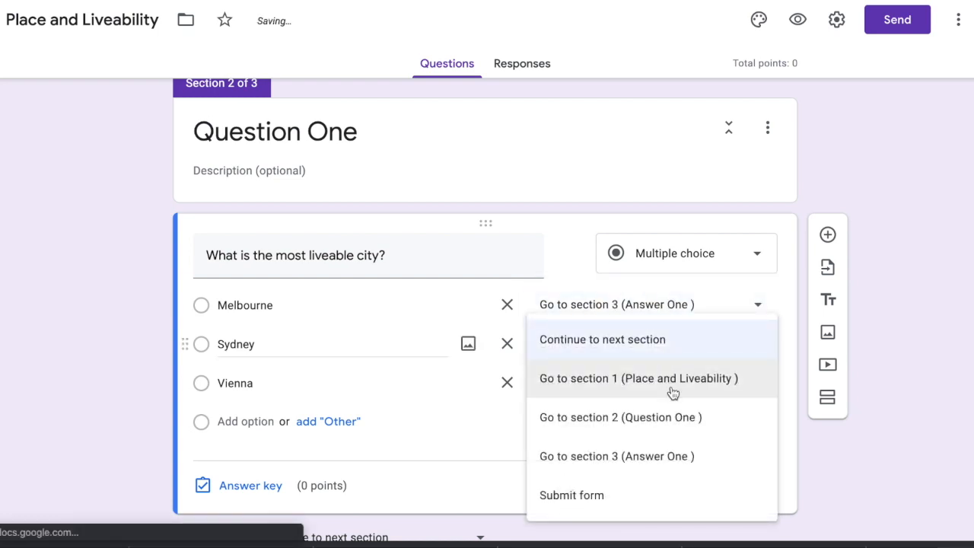
{"action": "left_click", "coordinate": [661, 458]}
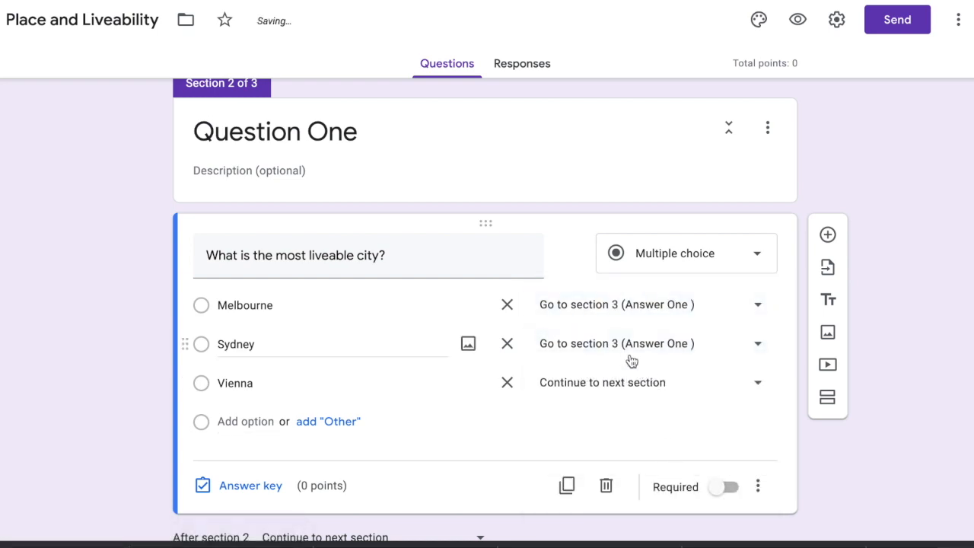
- Enter "Definitions" as the description of the Answer One section
{"action": "scroll", "coordinate": [632, 357], "scroll_direction": "down", "scroll_amount": 3}
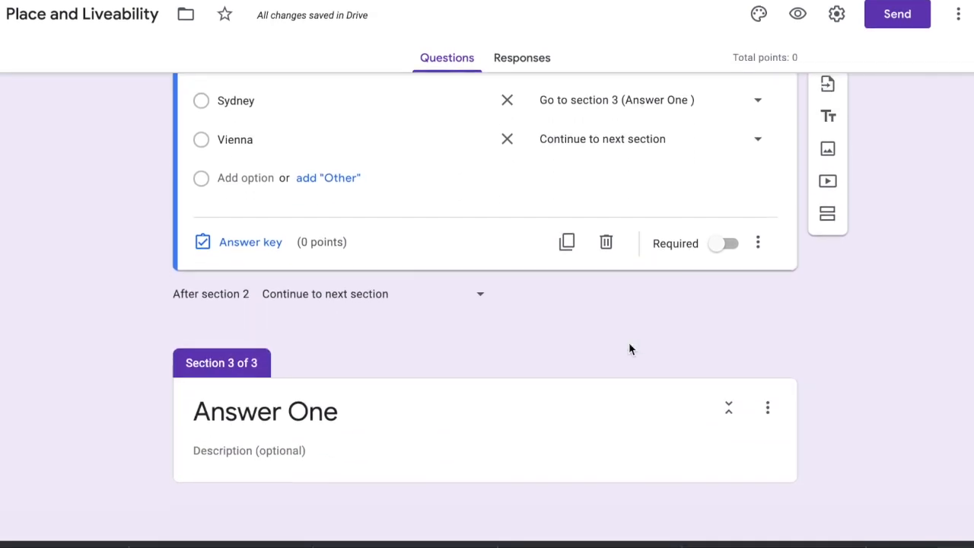
{"action": "left_click", "coordinate": [621, 423]}
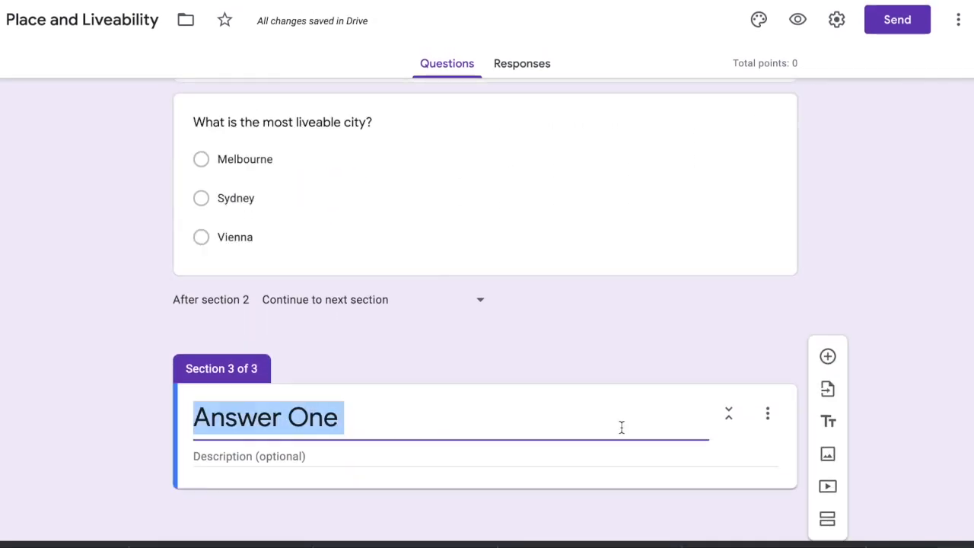
{"action": "left_click", "coordinate": [576, 451]}
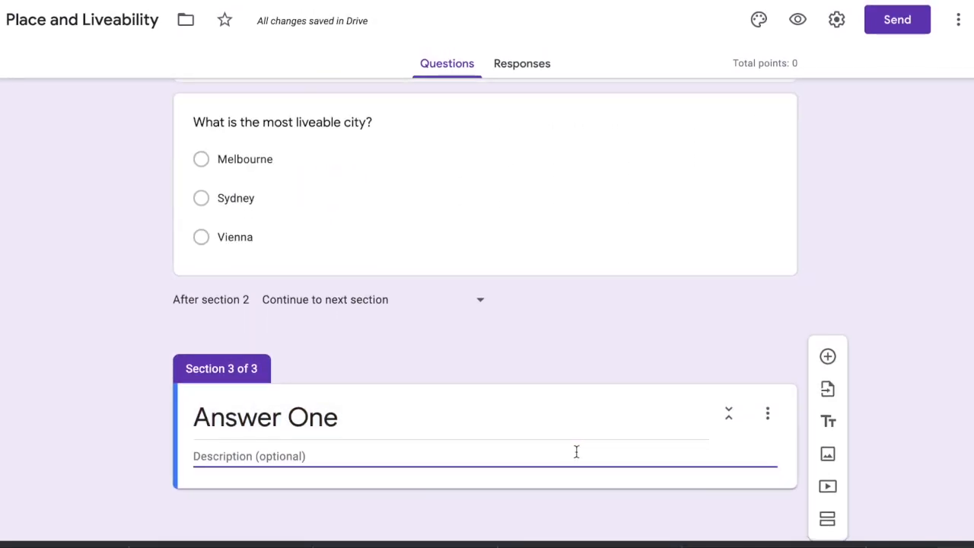
{"action": "type", "text": "Definitions"}
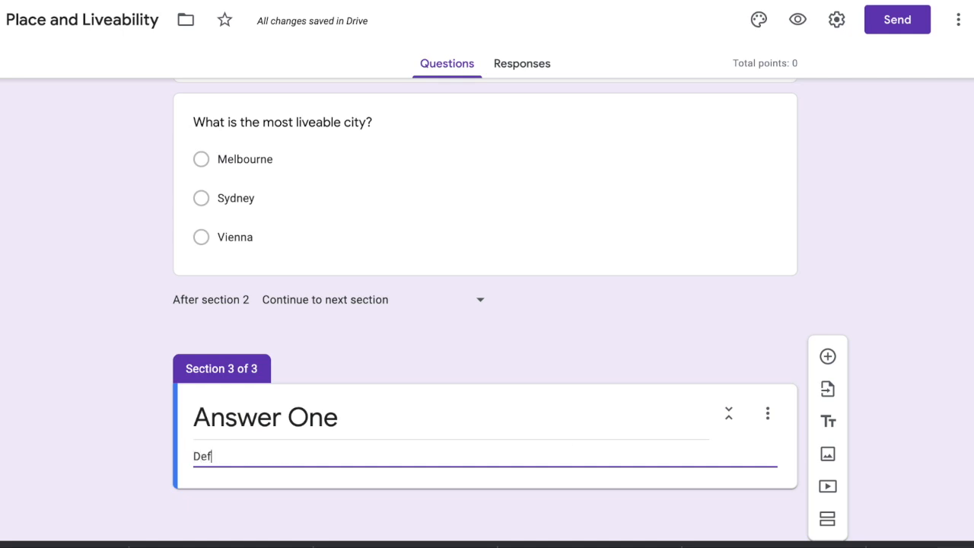
- Insert a Vienna street photo into the Answer One section from a Google image search for "vienna"
{"action": "left_click", "coordinate": [830, 457]}
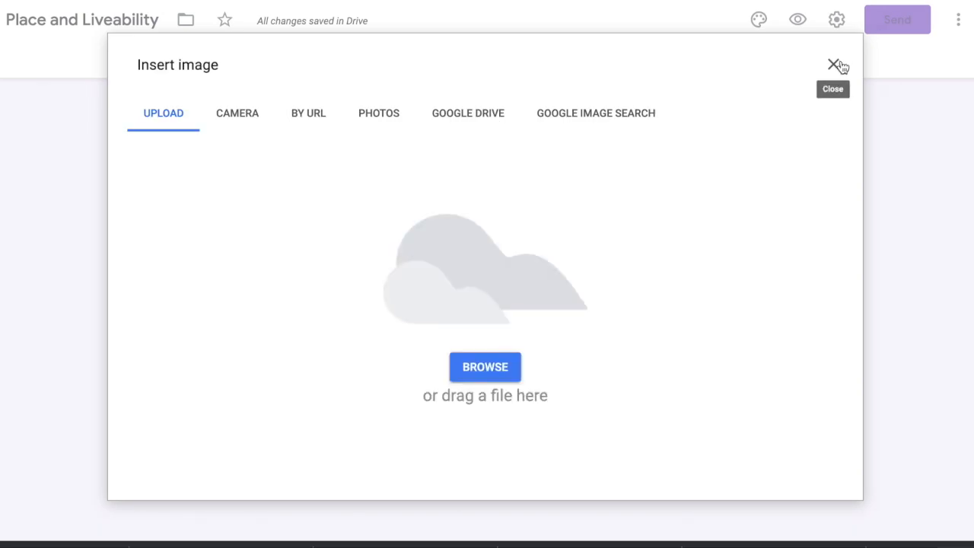
{"action": "left_click", "coordinate": [631, 117]}
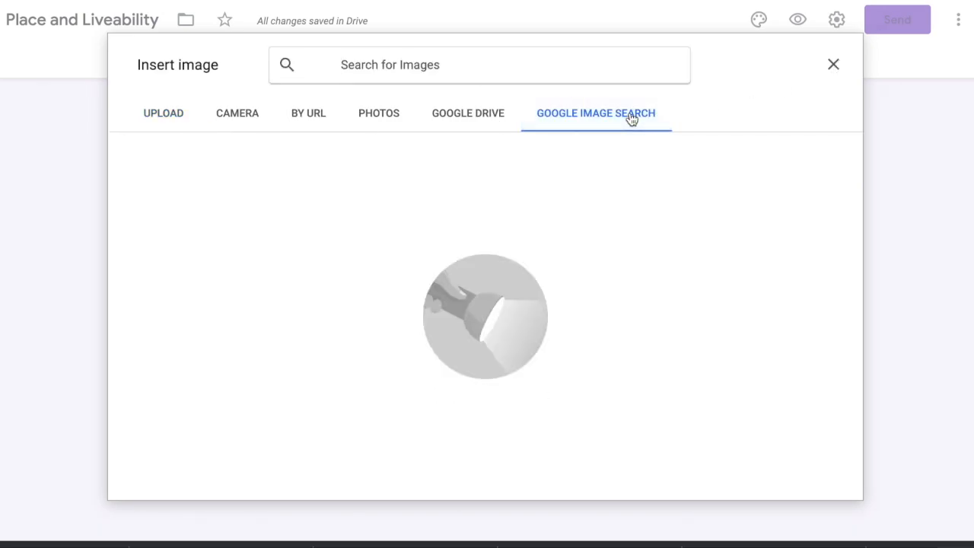
{"action": "type", "text": "vienna"}
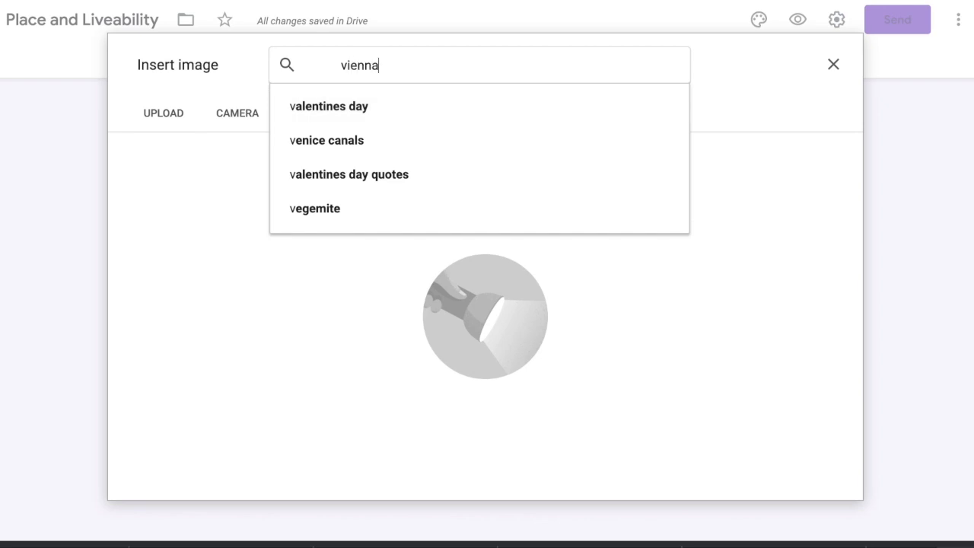
{"action": "left_click", "coordinate": [391, 111]}
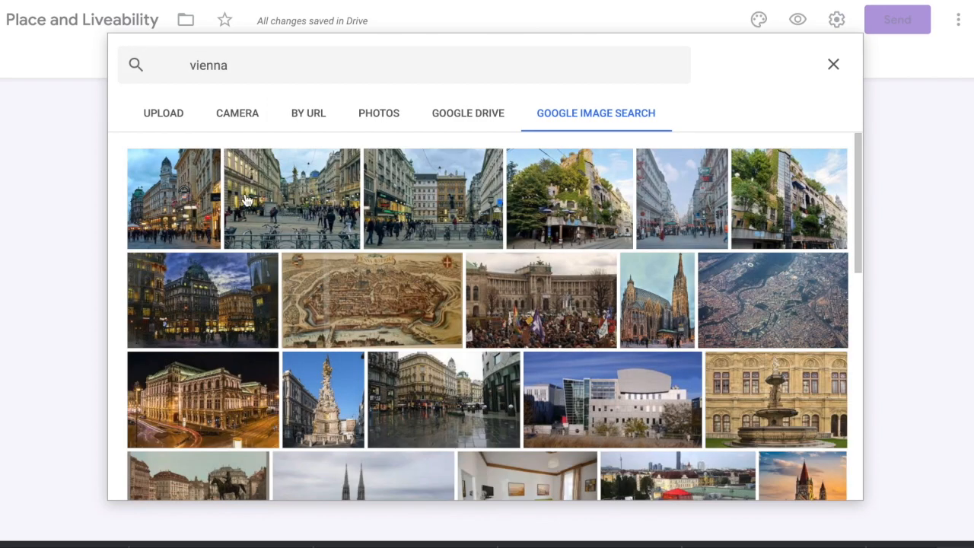
{"action": "double_click", "coordinate": [246, 200]}
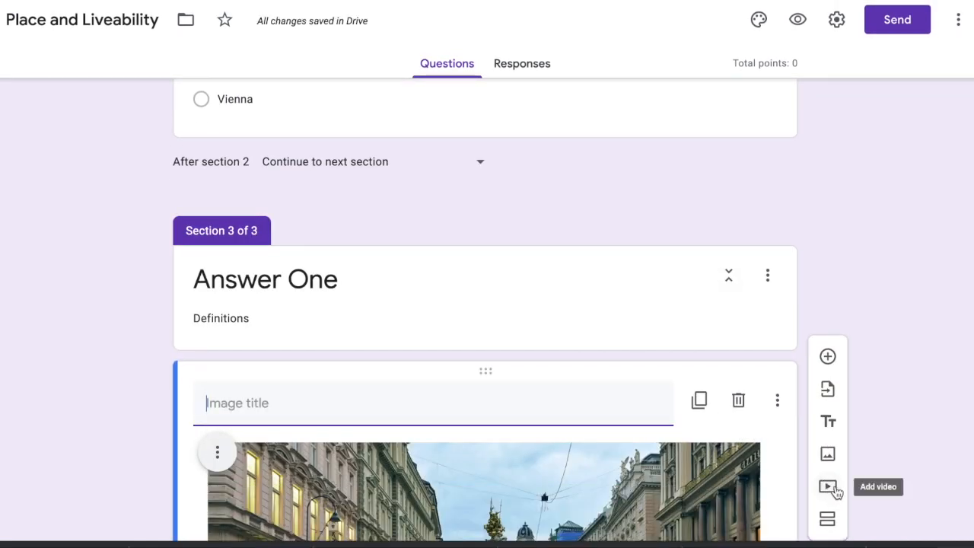
- Insert the YouTube video "The Ten Most Livable Cities In The World" into the Answer One section, searching for "most liveable city"
{"action": "left_click", "coordinate": [829, 487]}
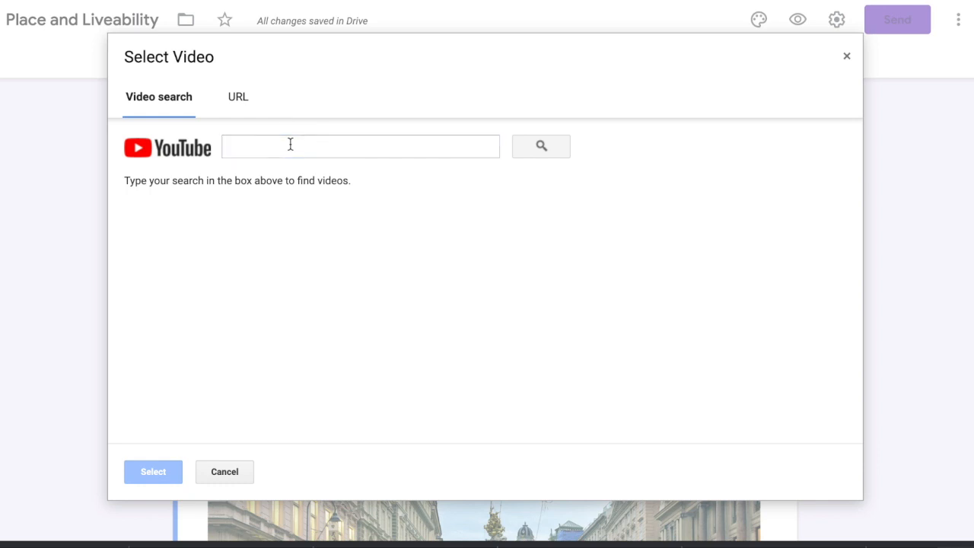
{"action": "left_click", "coordinate": [290, 144]}
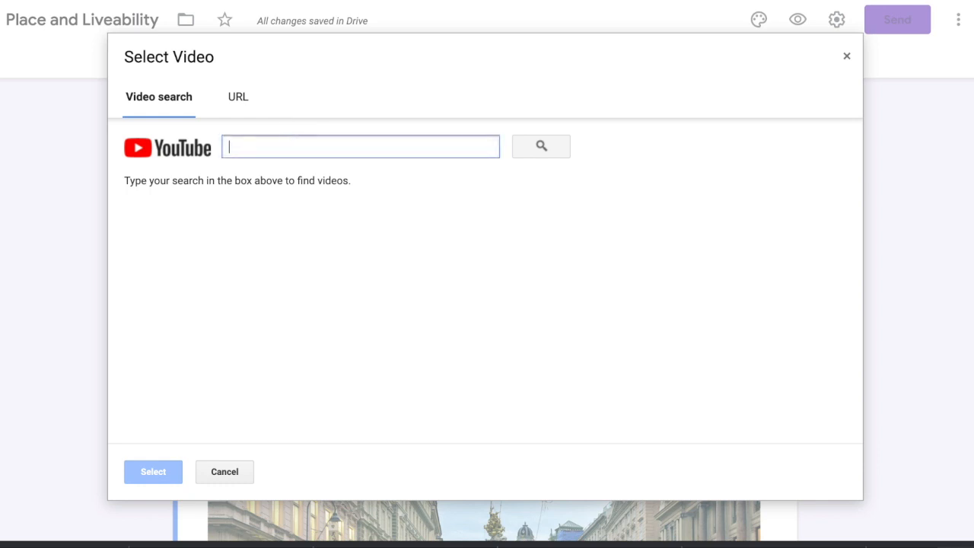
{"action": "type", "text": "most liveable city"}
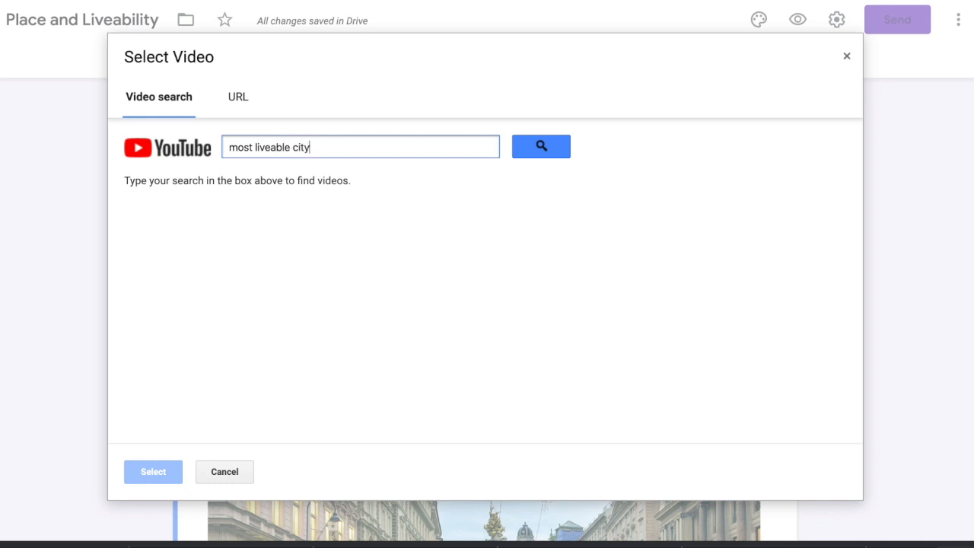
{"action": "left_click", "coordinate": [526, 156]}
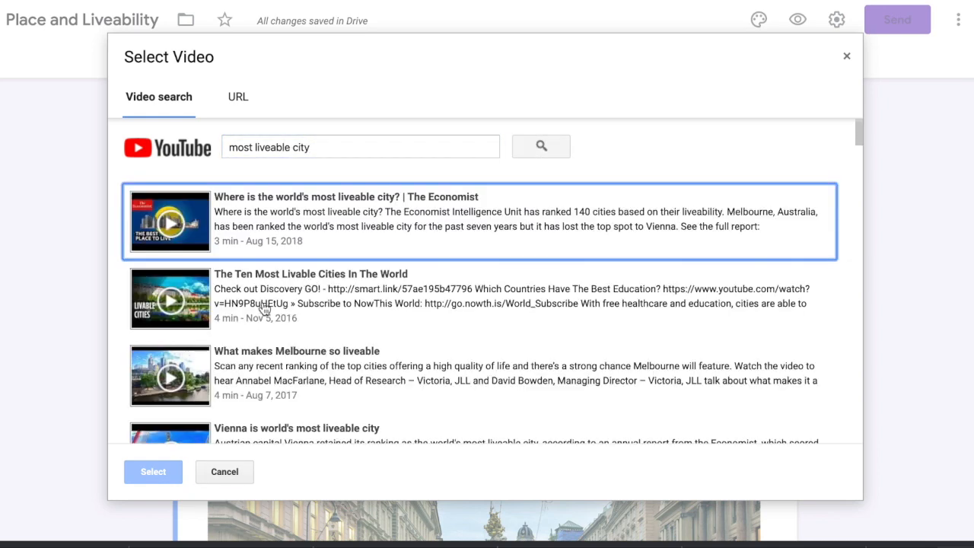
{"action": "scroll", "coordinate": [241, 297], "scroll_direction": "down", "scroll_amount": 1}
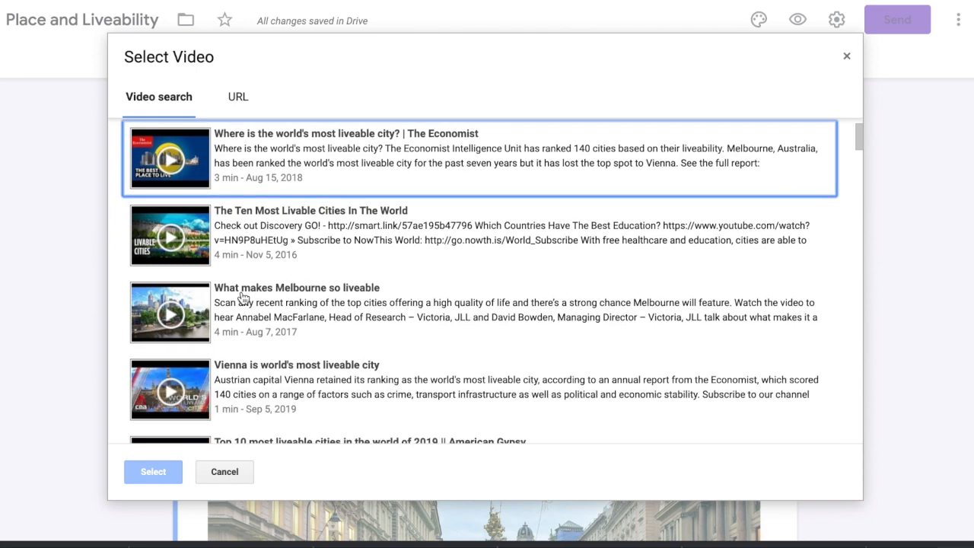
{"action": "double_click", "coordinate": [286, 216]}
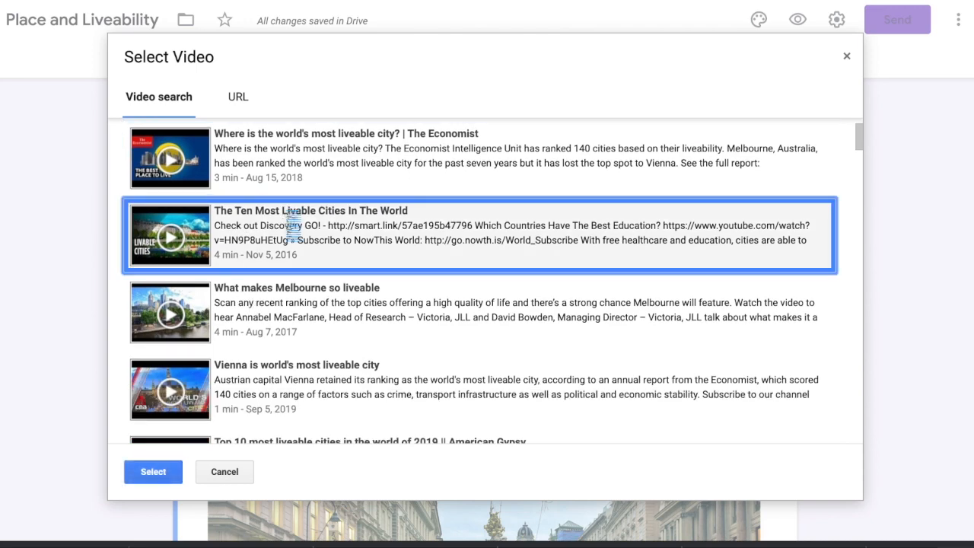
- Review the city question and the Answer One section, including its description, Vienna image and inserted video
{"action": "scroll", "coordinate": [333, 398], "scroll_direction": "down", "scroll_amount": 8}
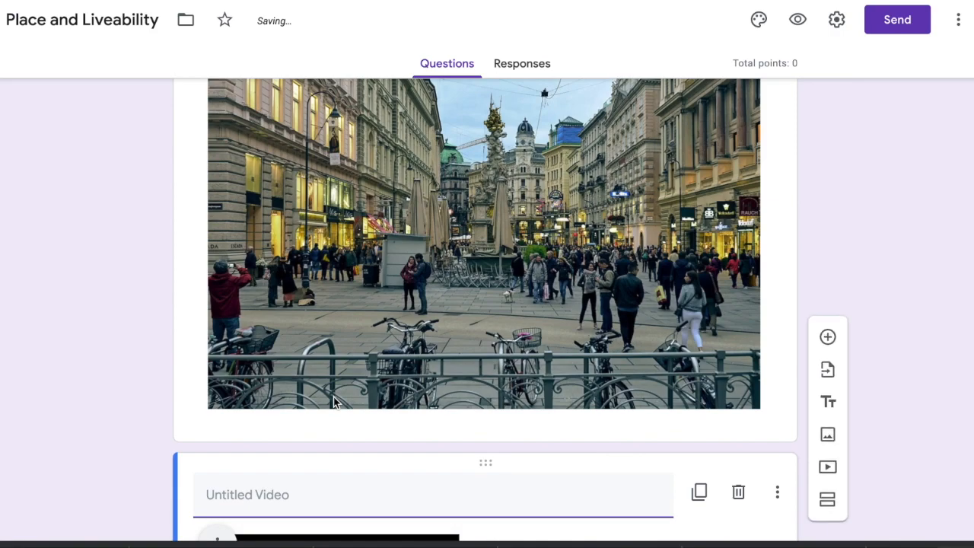
{"action": "scroll", "coordinate": [333, 397], "scroll_direction": "up", "scroll_amount": 6}
{"action": "scroll", "coordinate": [333, 396], "scroll_direction": "up", "scroll_amount": 2}
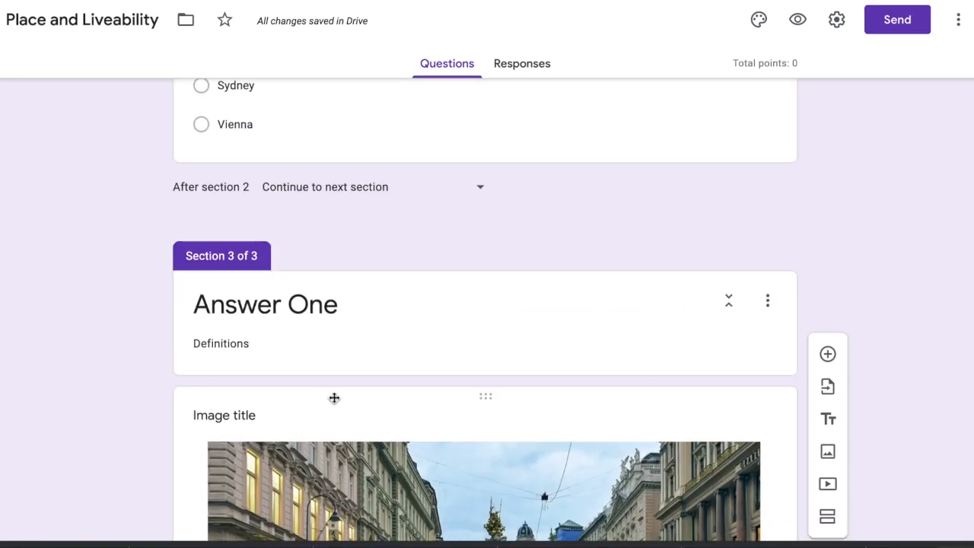
{"action": "scroll", "coordinate": [333, 397], "scroll_direction": "down", "scroll_amount": 9}
{"action": "scroll", "coordinate": [332, 403], "scroll_direction": "up", "scroll_amount": 10}
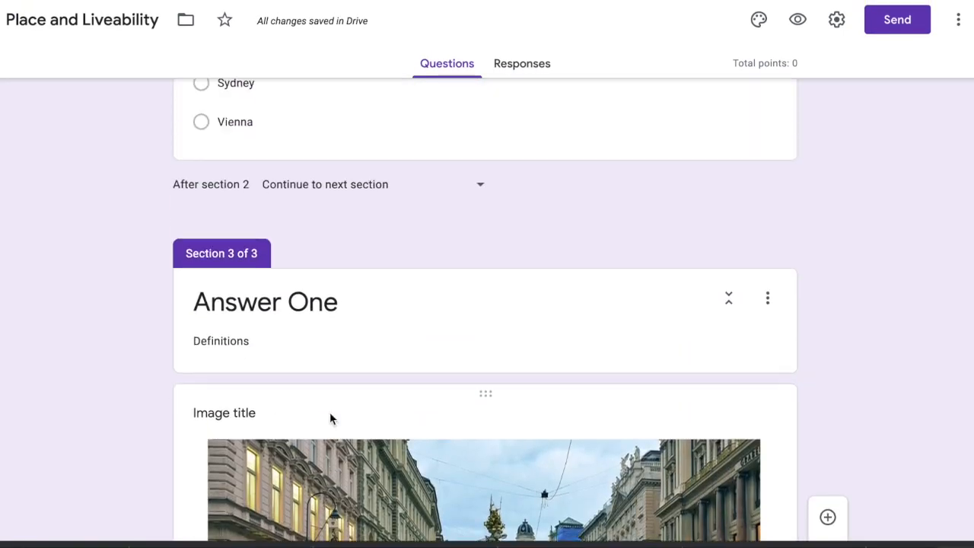
{"action": "scroll", "coordinate": [330, 418], "scroll_direction": "down", "scroll_amount": 1}
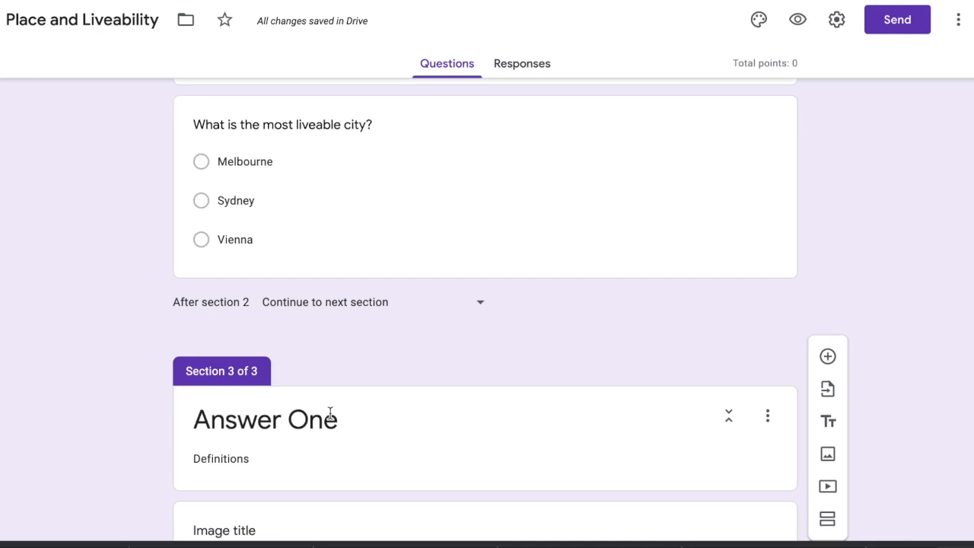
{"action": "scroll", "coordinate": [329, 412], "scroll_direction": "down", "scroll_amount": 20}
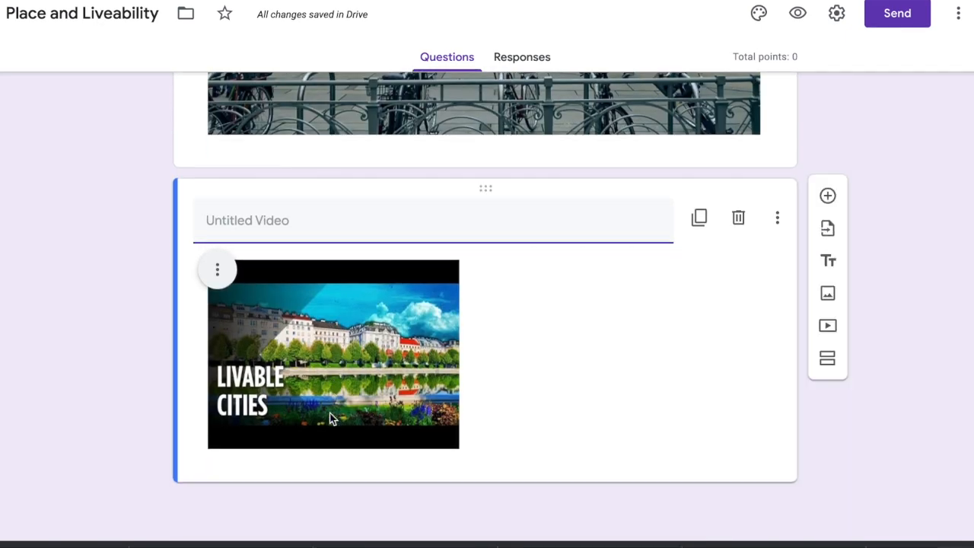
{"action": "scroll", "coordinate": [330, 417], "scroll_direction": "up", "scroll_amount": 10}
{"action": "scroll", "coordinate": [329, 412], "scroll_direction": "down", "scroll_amount": 2}
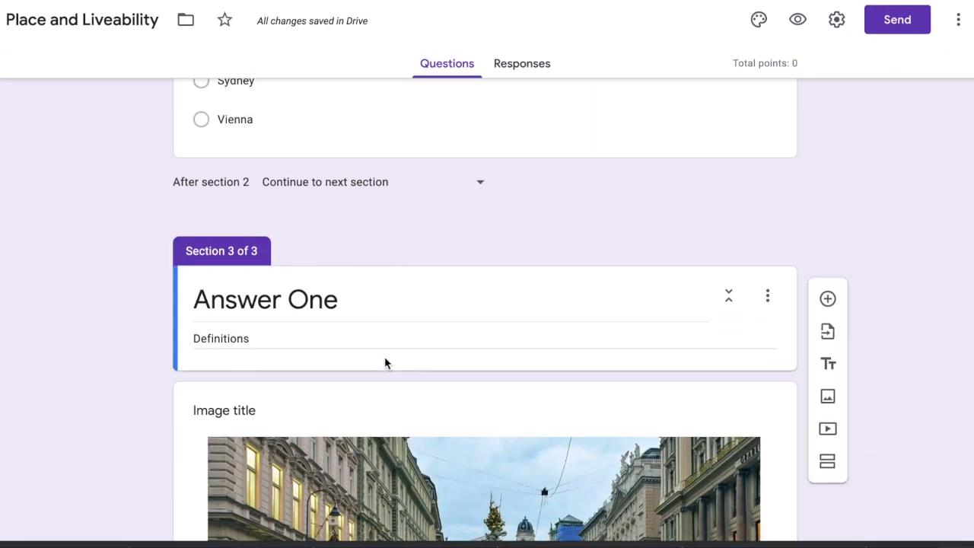
{"action": "scroll", "coordinate": [374, 367], "scroll_direction": "down", "scroll_amount": 15}
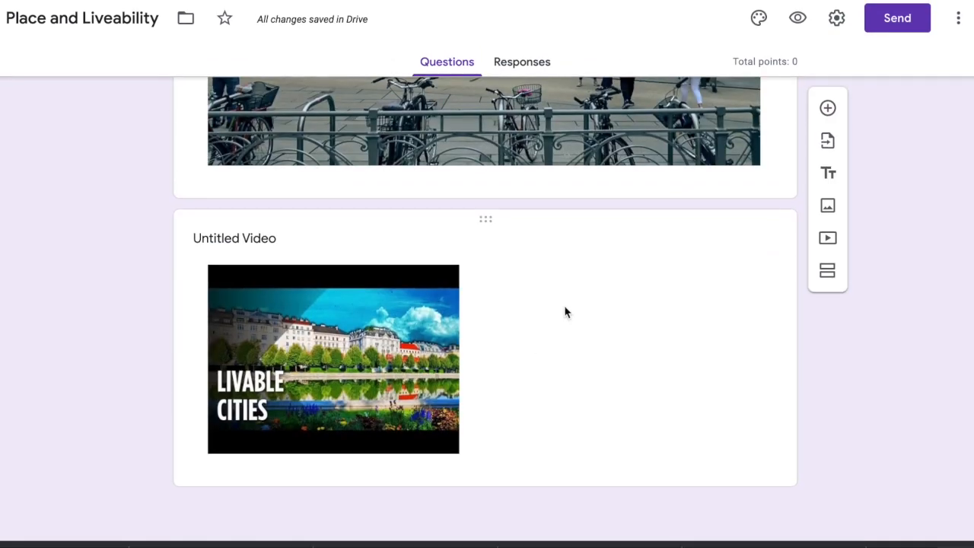
- Delete the video and the Vienna image from the Answer One section
{"action": "left_click", "coordinate": [490, 223]}
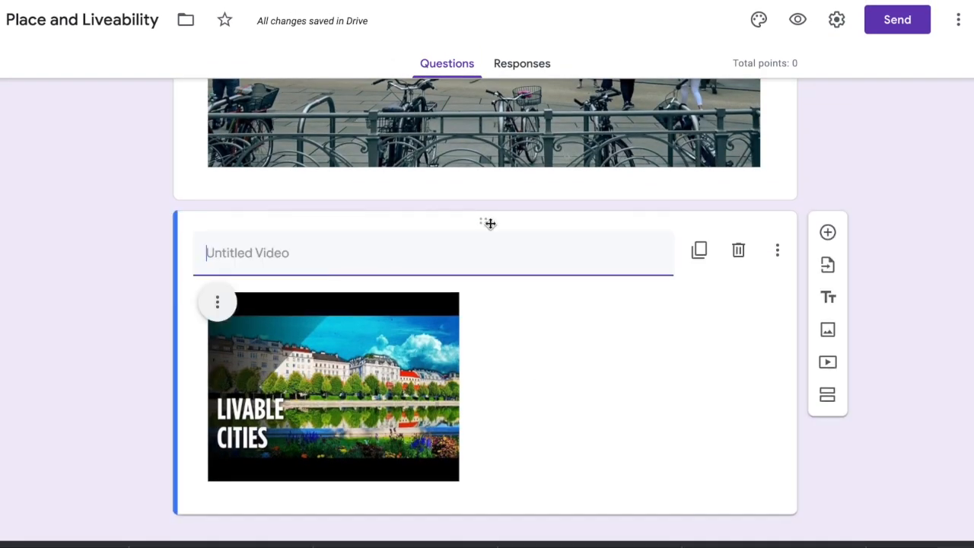
{"action": "left_click", "coordinate": [738, 253]}
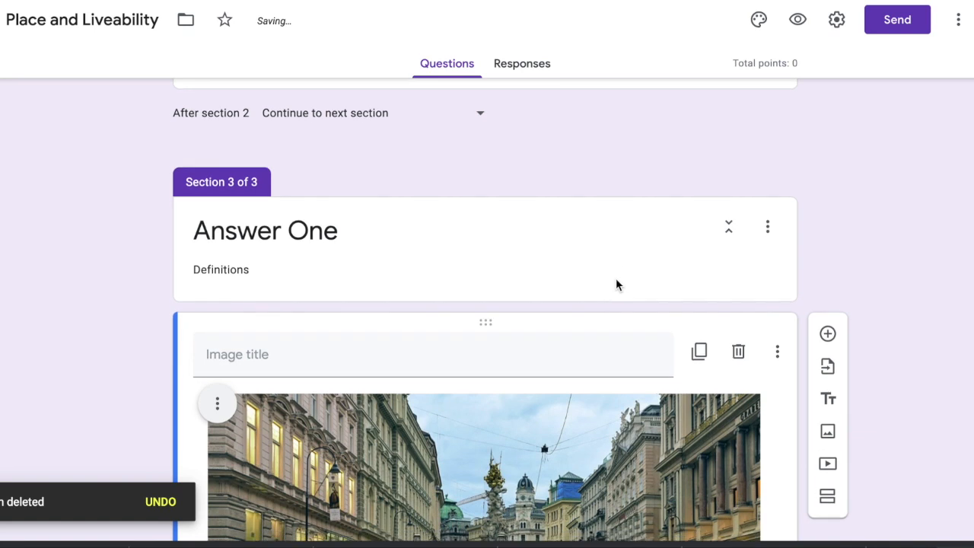
{"action": "left_click", "coordinate": [738, 354]}
- Add a new section directly after the city question and title it "Question Two"
{"action": "double_click", "coordinate": [307, 443]}
{"action": "left_click", "coordinate": [327, 433]}
{"action": "scroll", "coordinate": [333, 433], "scroll_direction": "up", "scroll_amount": 2}
{"action": "left_click", "coordinate": [645, 387]}
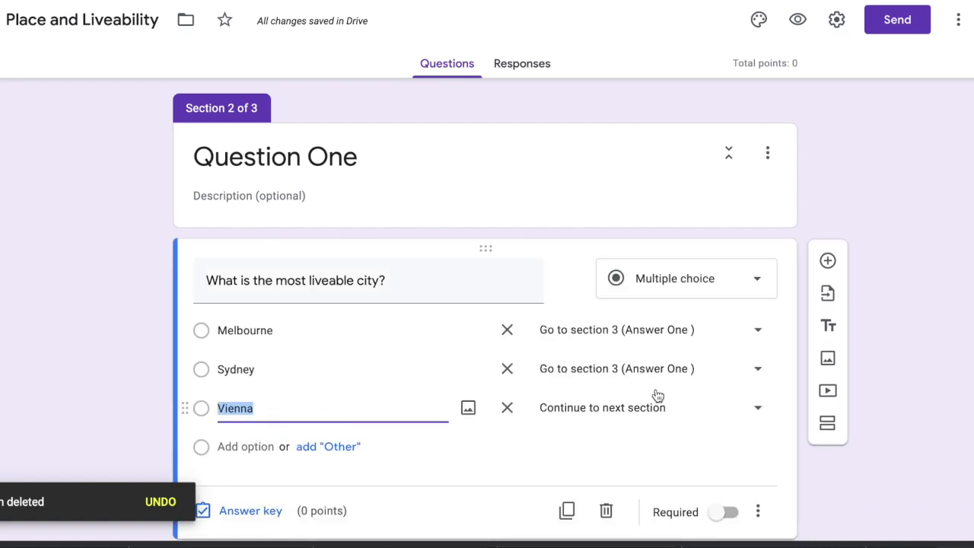
{"action": "left_click", "coordinate": [828, 328]}
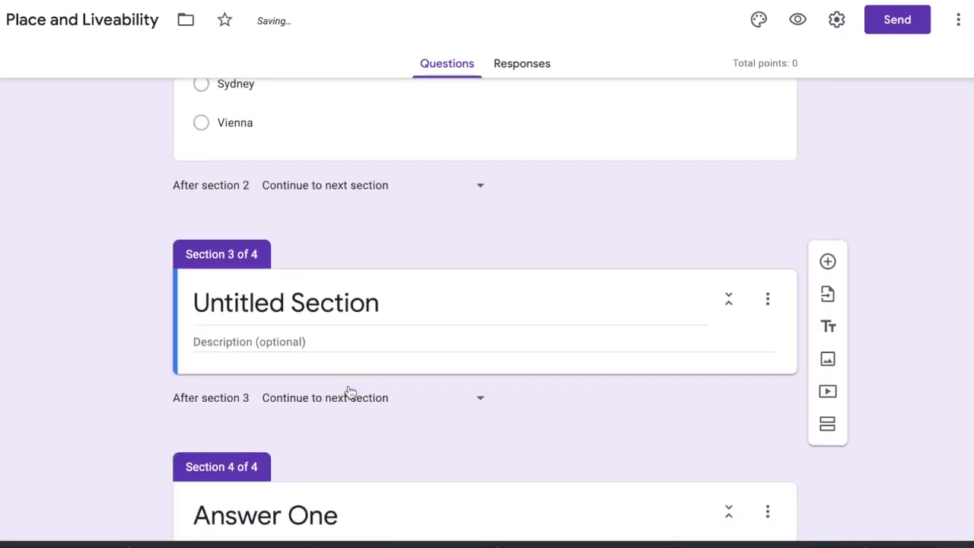
{"action": "left_click", "coordinate": [358, 307]}
{"action": "type", "text": "Question Two"}
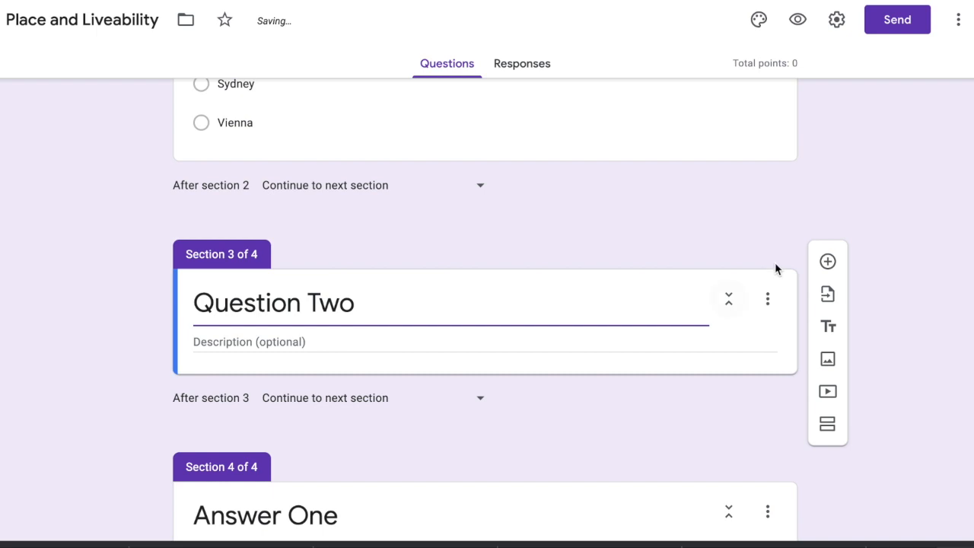
- Add the multiple-choice question "What makes a place liveable" to the Question Two section with the options apples, oranges and services
{"action": "left_click", "coordinate": [827, 262]}
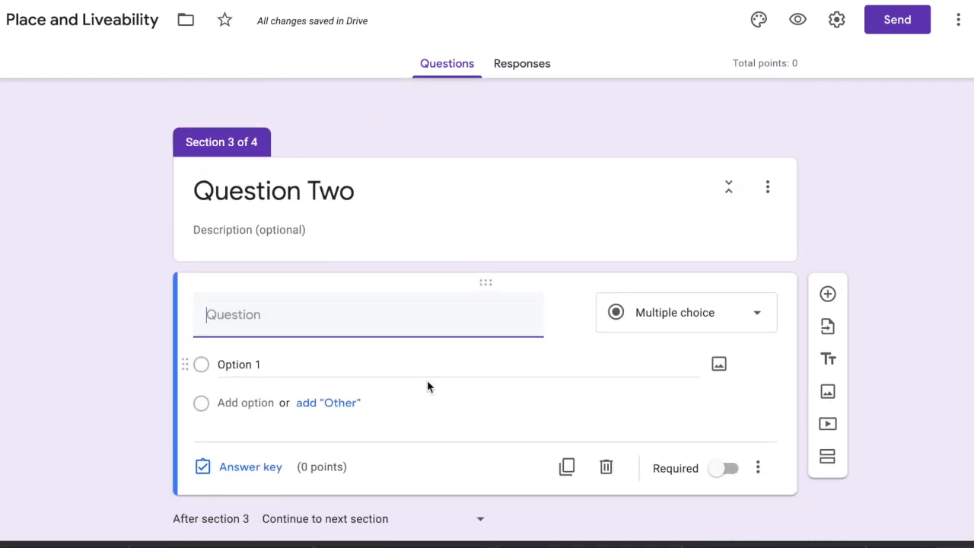
{"action": "type", "text": "WHa"}
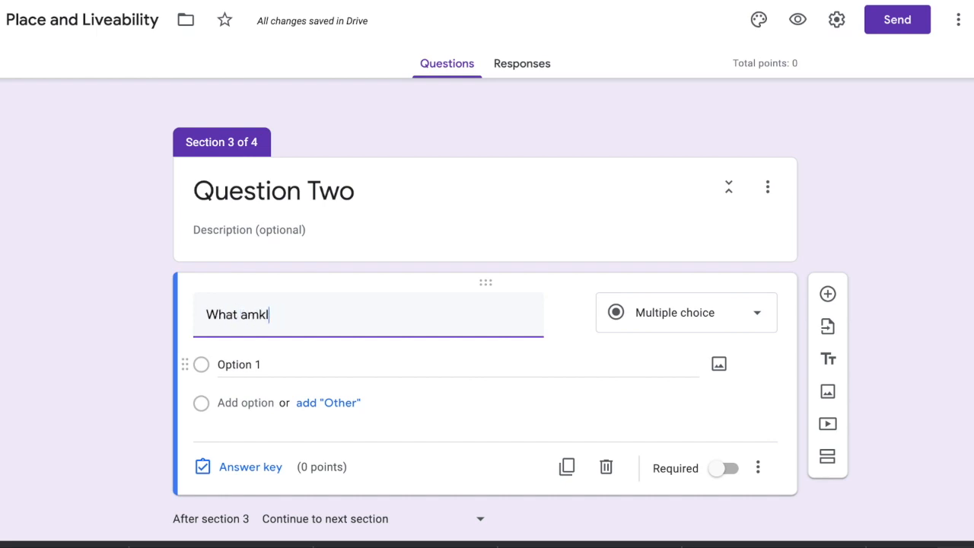
{"action": "type", "text": "t makes a place liveable"}
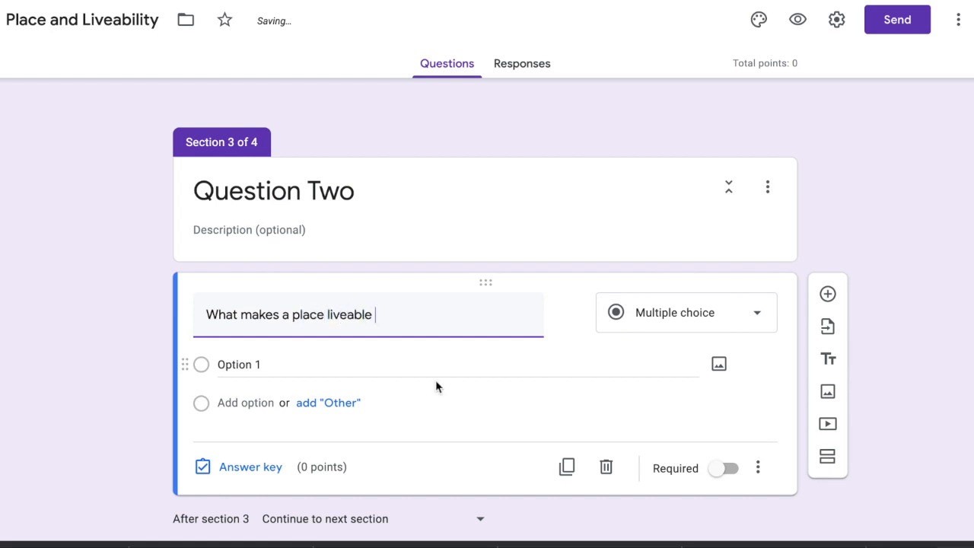
{"action": "left_click", "coordinate": [370, 358]}
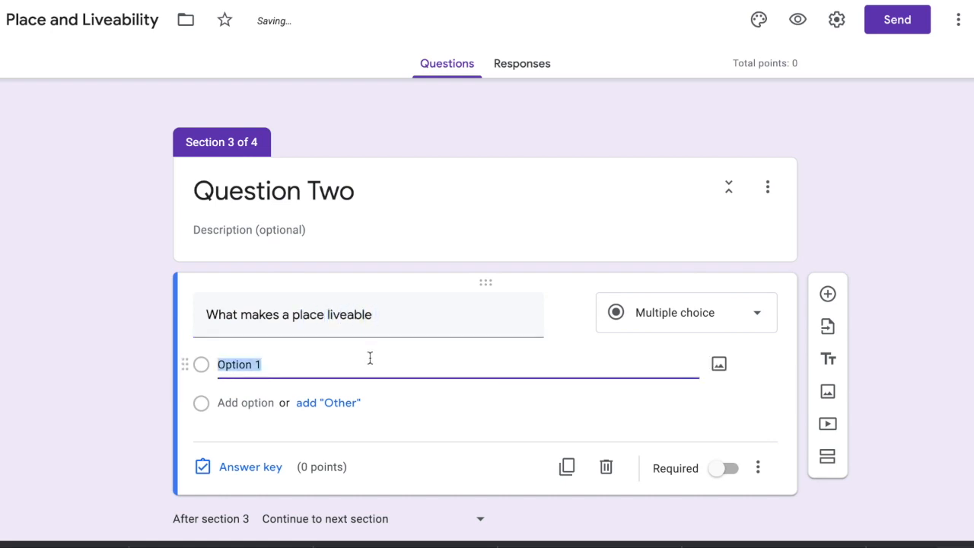
{"action": "type", "text": "apples"}
{"action": "key", "text": "Return"}
{"action": "type", "text": "oranges"}
{"action": "key", "text": "Return"}
{"action": "type", "text": "services"}
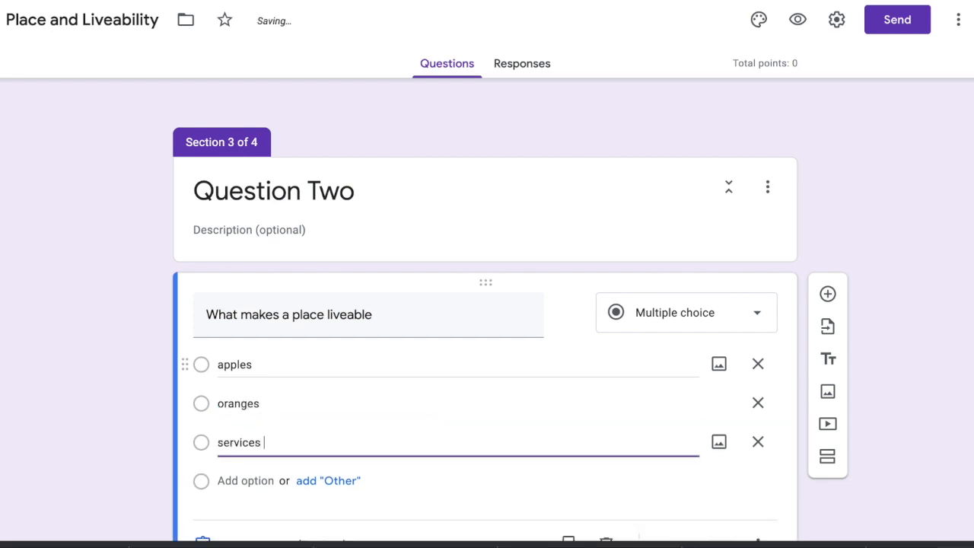
- Add a new section after Answer One and title it "Answer Two"
{"action": "scroll", "coordinate": [482, 347], "scroll_direction": "down", "scroll_amount": 3}
{"action": "scroll", "coordinate": [482, 348], "scroll_direction": "up", "scroll_amount": 4}
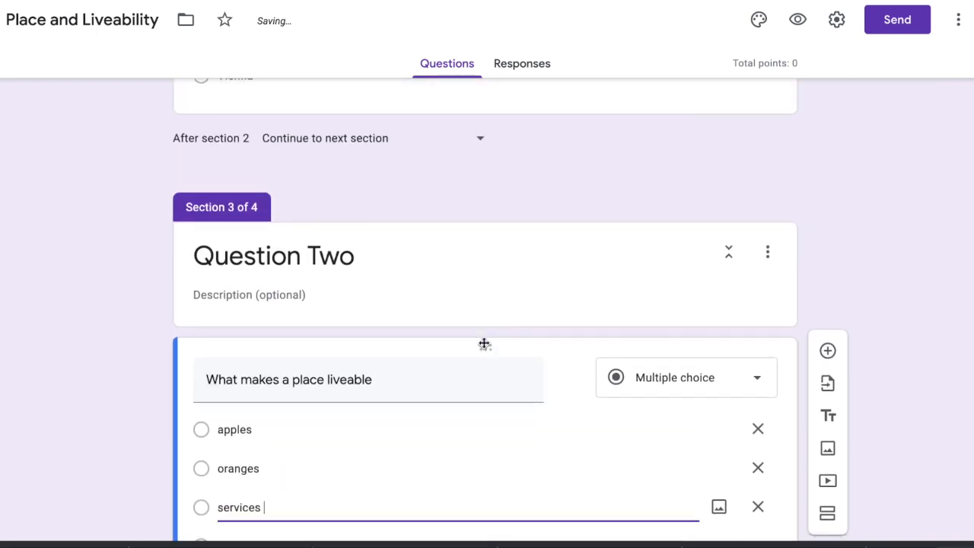
{"action": "scroll", "coordinate": [484, 344], "scroll_direction": "down", "scroll_amount": 5}
{"action": "left_click", "coordinate": [511, 426]}
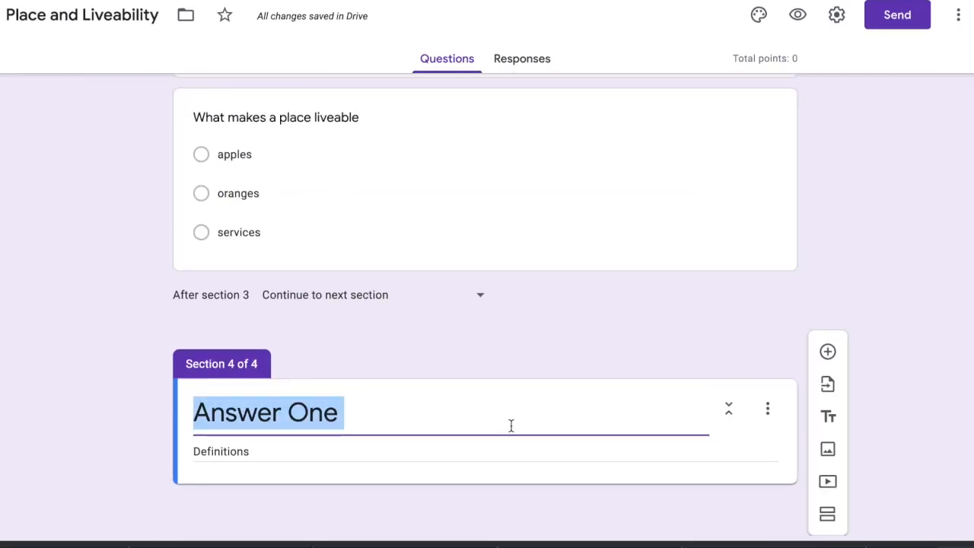
{"action": "left_click", "coordinate": [826, 518]}
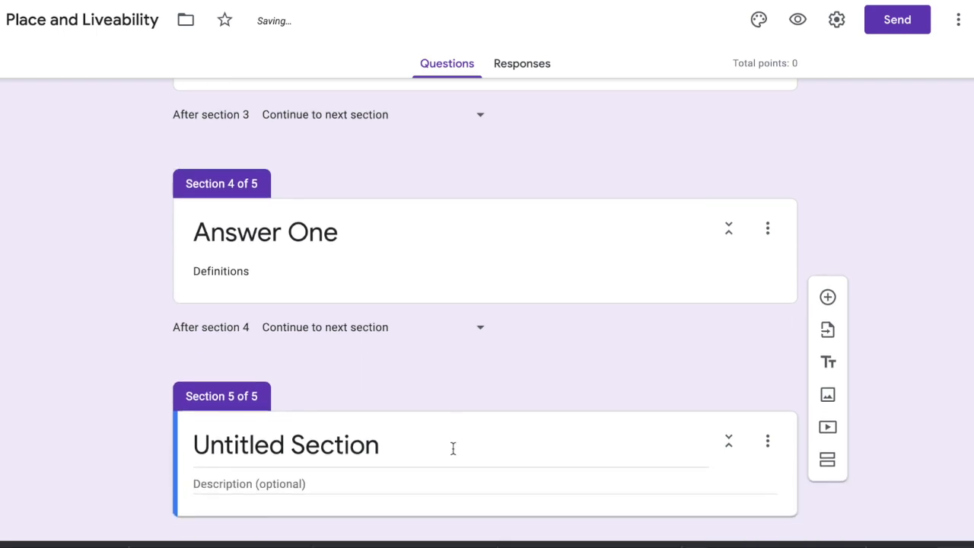
{"action": "left_click", "coordinate": [453, 448]}
{"action": "type", "text": "A"}
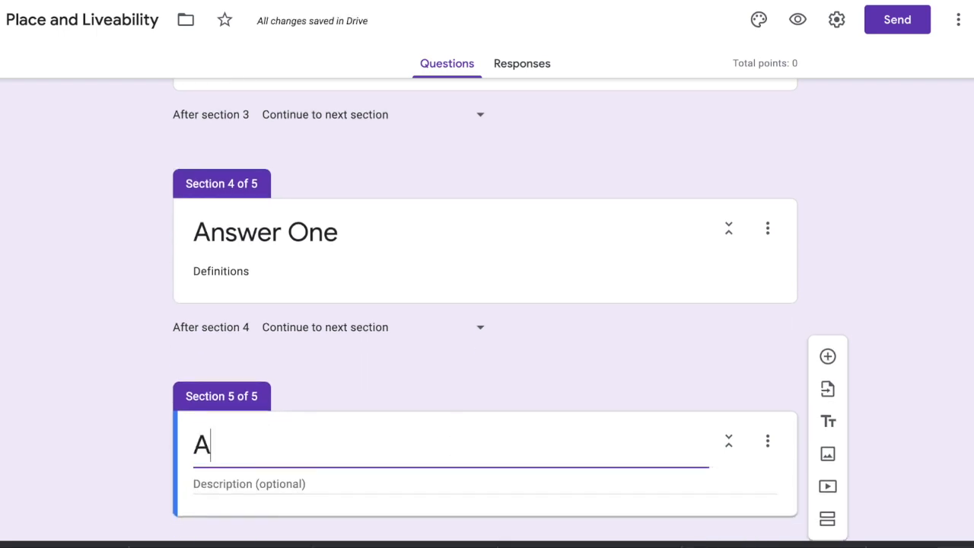
{"action": "type", "text": "nswer Two"}
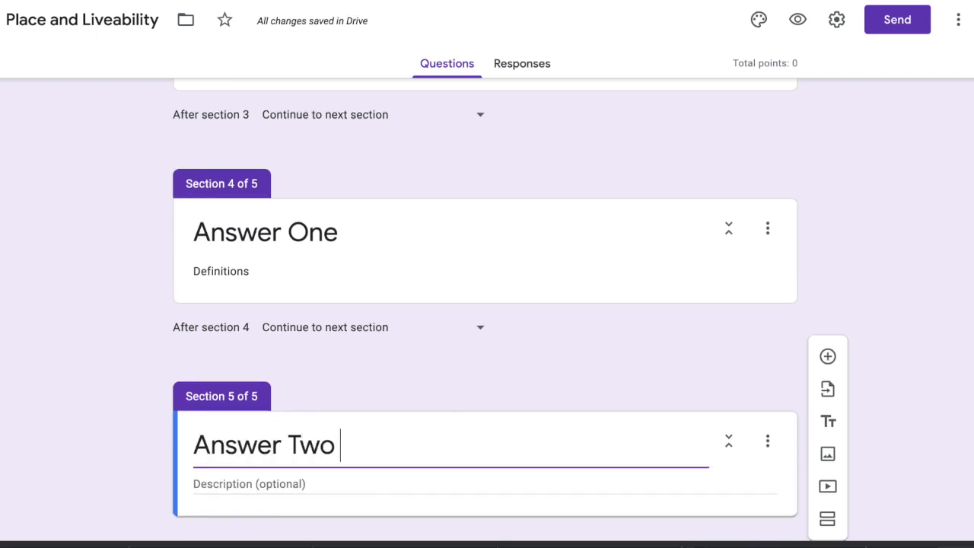
- Insert the Financial Services sign photo into the Answer Two section from a Google image search for "services"
{"action": "left_click", "coordinate": [368, 482]}
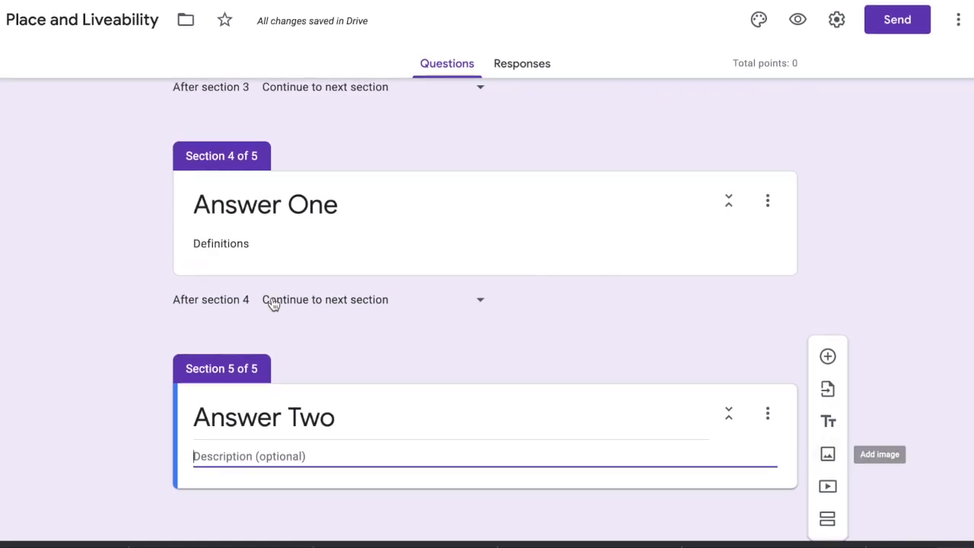
{"action": "left_click", "coordinate": [828, 455]}
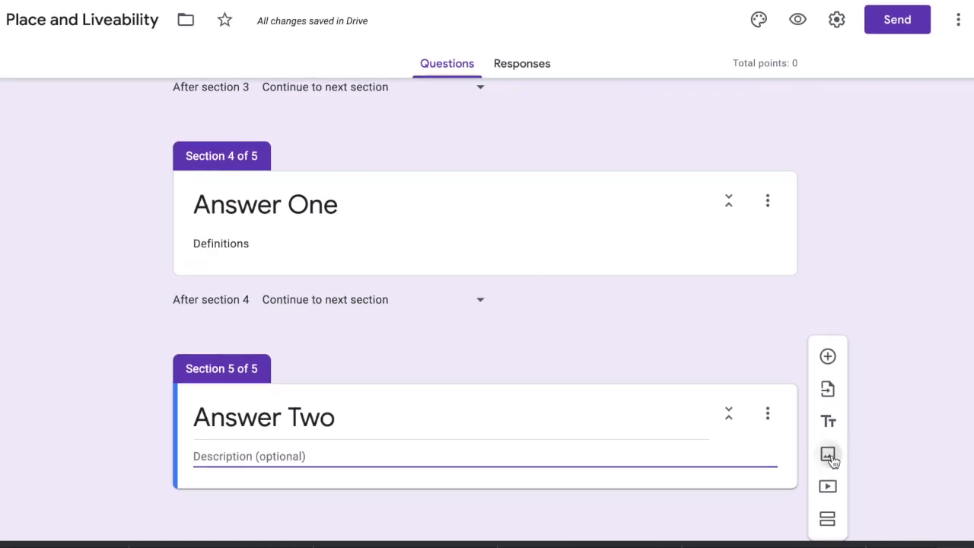
{"action": "left_click", "coordinate": [341, 80]}
{"action": "key", "text": "BackSpace"}
{"action": "key", "text": "BackSpace"}
{"action": "key", "text": "BackSpace"}
{"action": "key", "text": "BackSpace"}
{"action": "key", "text": "BackSpace"}
{"action": "key", "text": "BackSpace"}
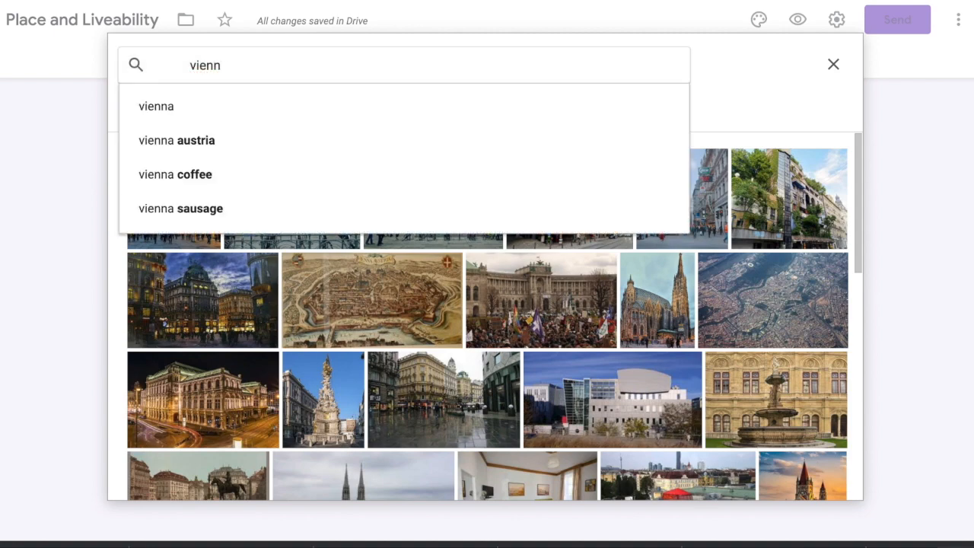
{"action": "type", "text": "servic"}
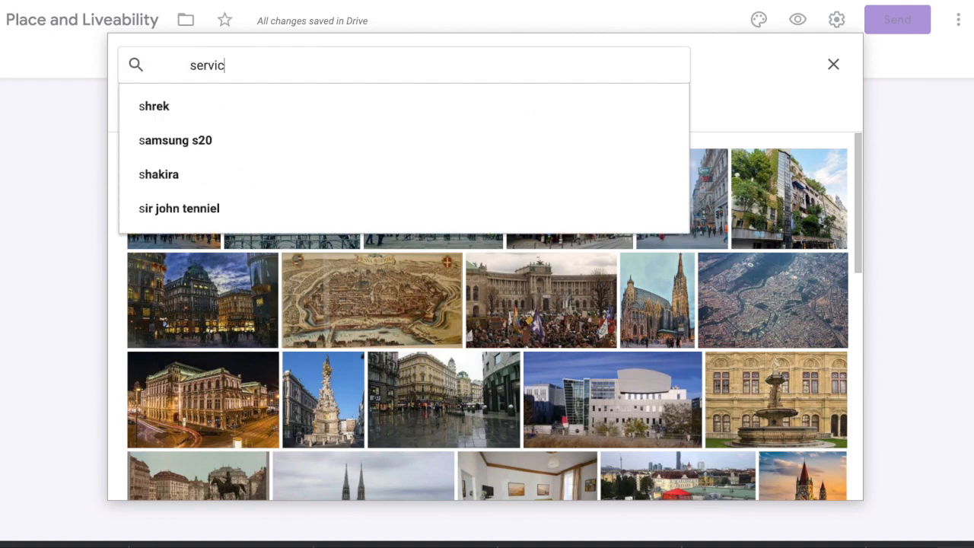
{"action": "type", "text": "es"}
{"action": "key", "text": "Return"}
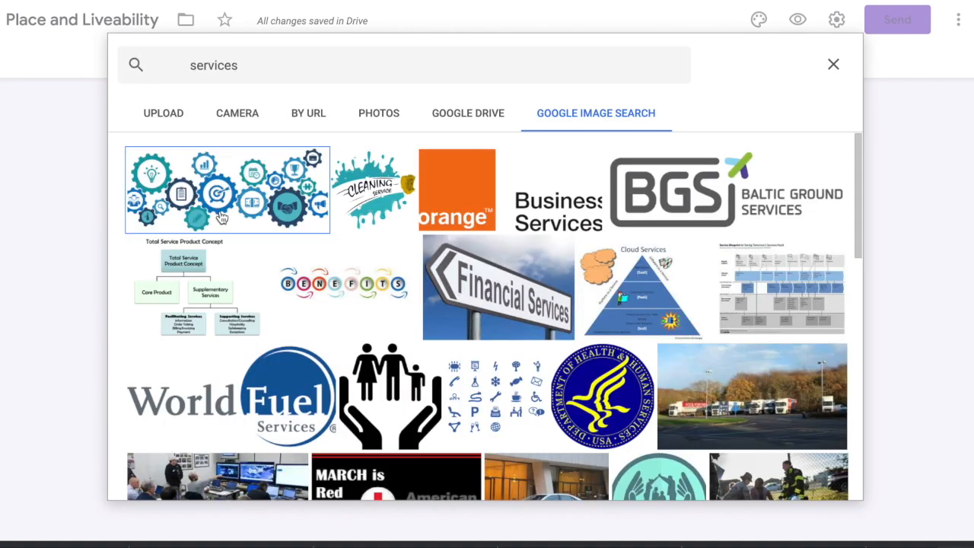
{"action": "left_click", "coordinate": [496, 302]}
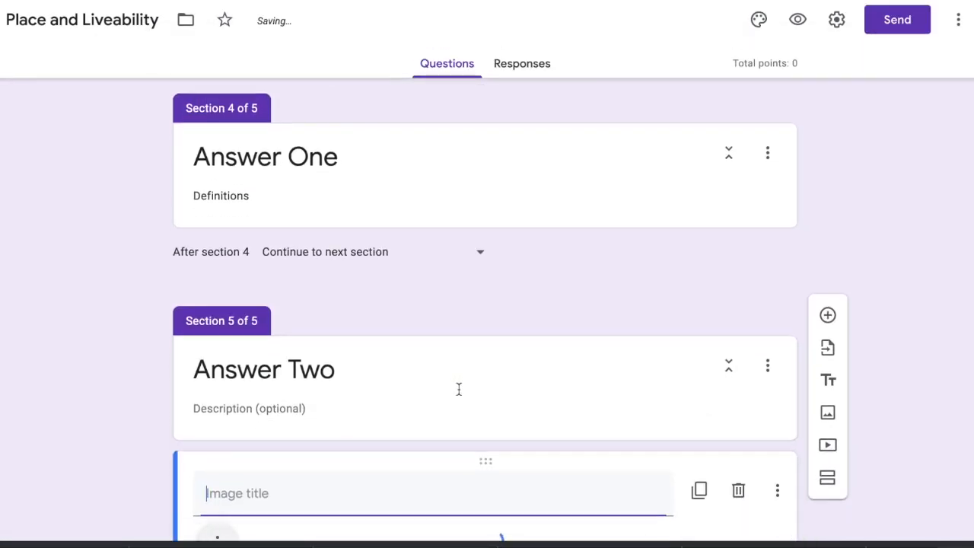
{"action": "scroll", "coordinate": [459, 390], "scroll_direction": "up", "scroll_amount": 2}
{"action": "scroll", "coordinate": [459, 390], "scroll_direction": "down", "scroll_amount": 2}
{"action": "scroll", "coordinate": [459, 389], "scroll_direction": "up", "scroll_amount": 7}
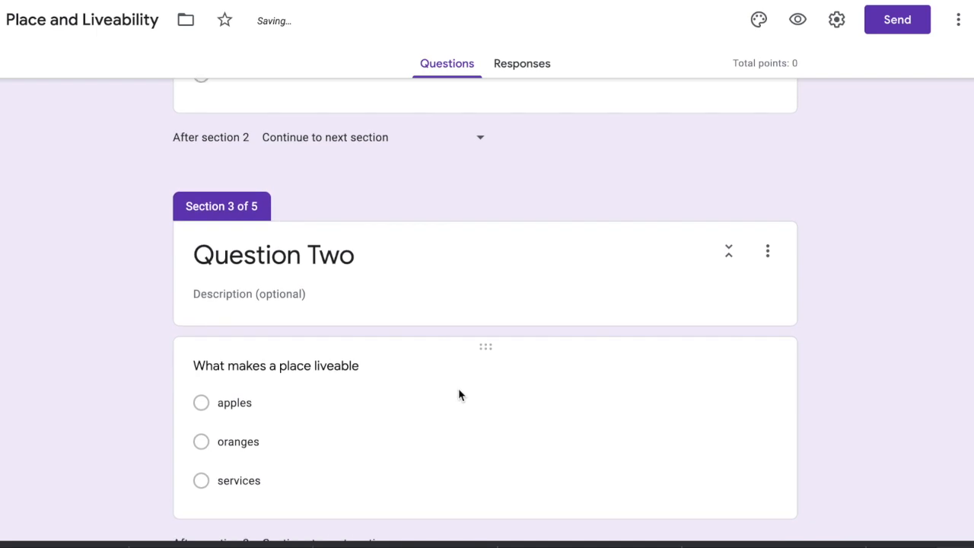
- Enable answer-based section routing for the Question Two question, sending apples and oranges to section 5 (Answer Two) and services to the next section
{"action": "left_click", "coordinate": [458, 393]}
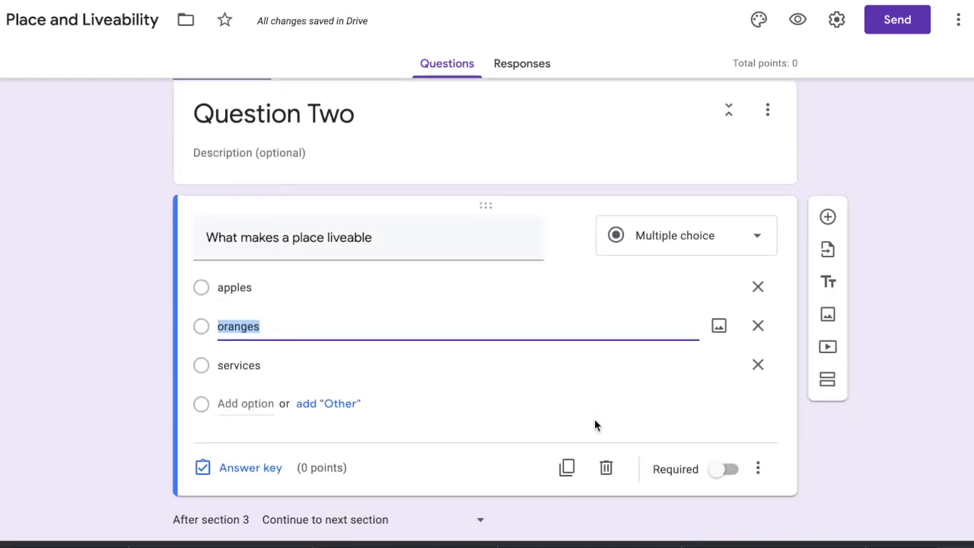
{"action": "left_click", "coordinate": [758, 469]}
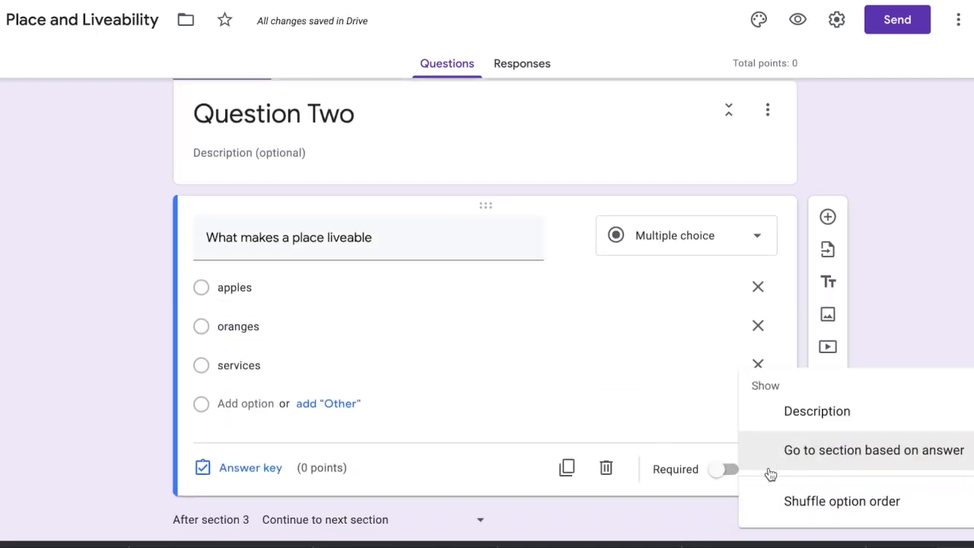
{"action": "left_click", "coordinate": [828, 453]}
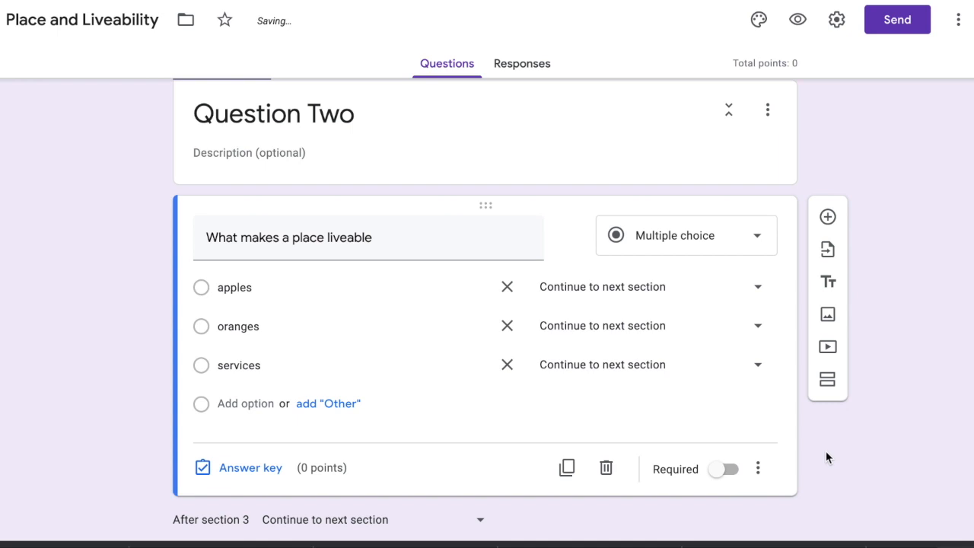
{"action": "left_click", "coordinate": [593, 290]}
{"action": "left_click", "coordinate": [624, 455]}
{"action": "left_click", "coordinate": [593, 335]}
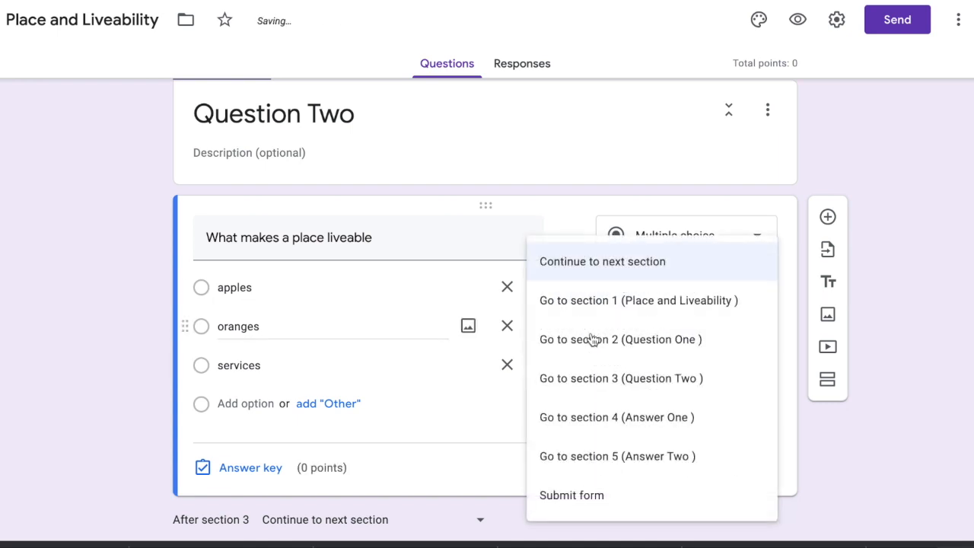
{"action": "left_click", "coordinate": [624, 459]}
{"action": "left_click", "coordinate": [601, 382]}
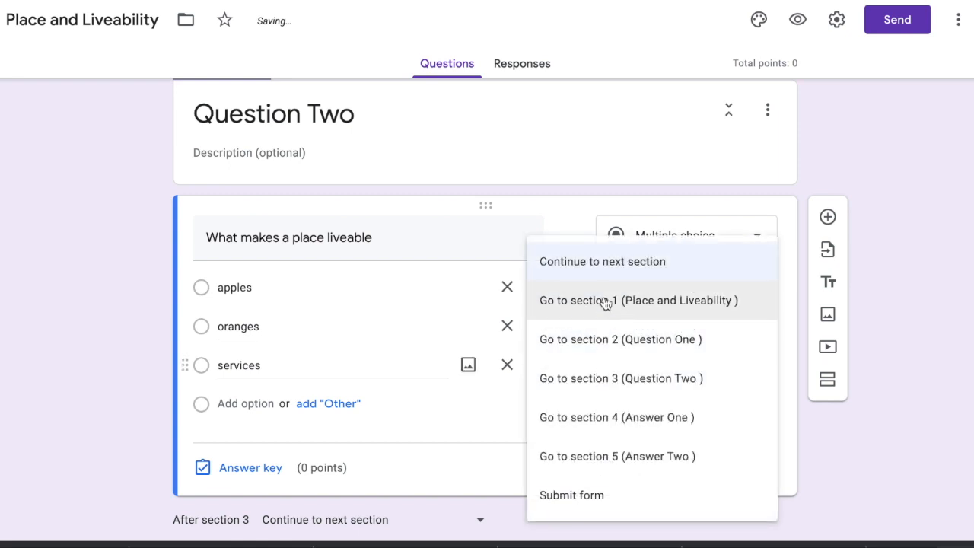
{"action": "left_click", "coordinate": [600, 263]}
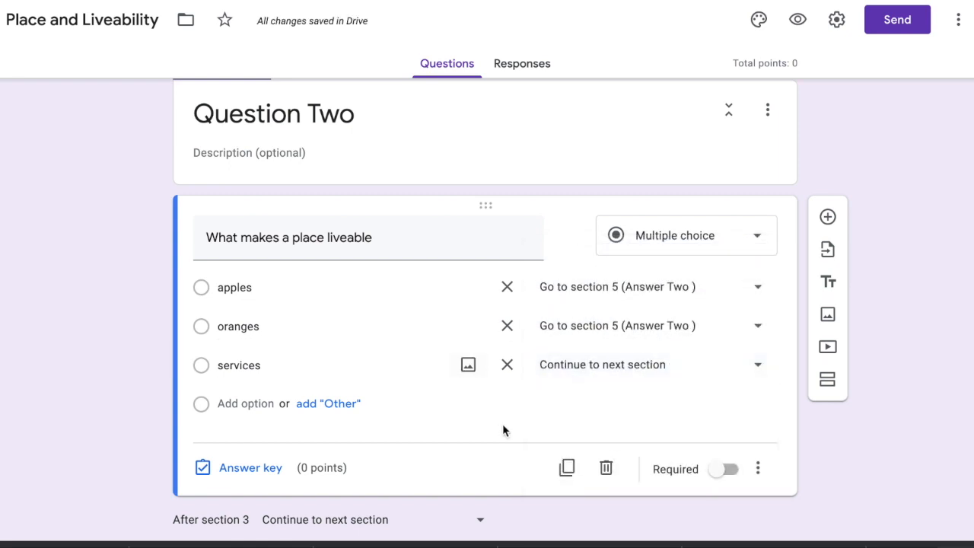
- Add a new section directly after the "What makes a place liveable" question and title it "Question Ten"
{"action": "scroll", "coordinate": [742, 422], "scroll_direction": "down", "scroll_amount": 2}
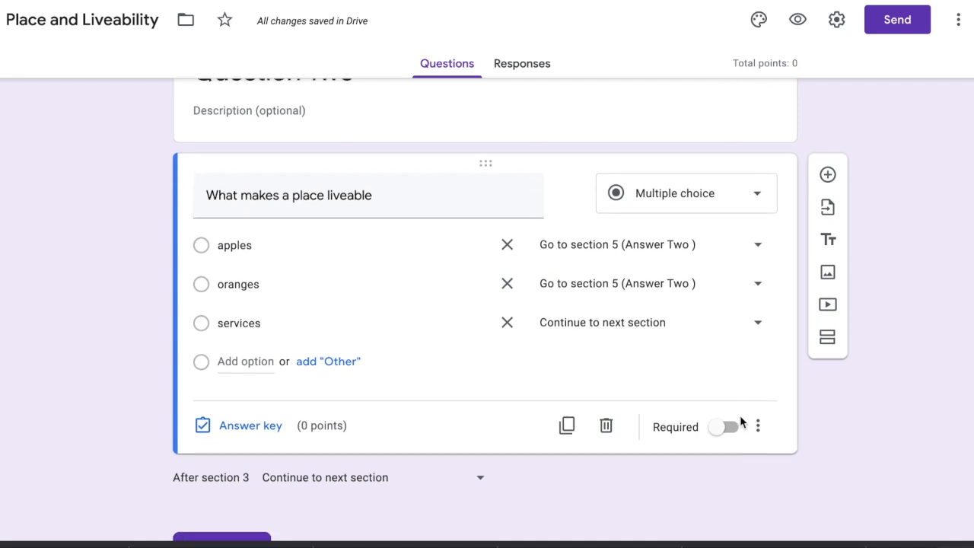
{"action": "scroll", "coordinate": [741, 420], "scroll_direction": "down", "scroll_amount": 1}
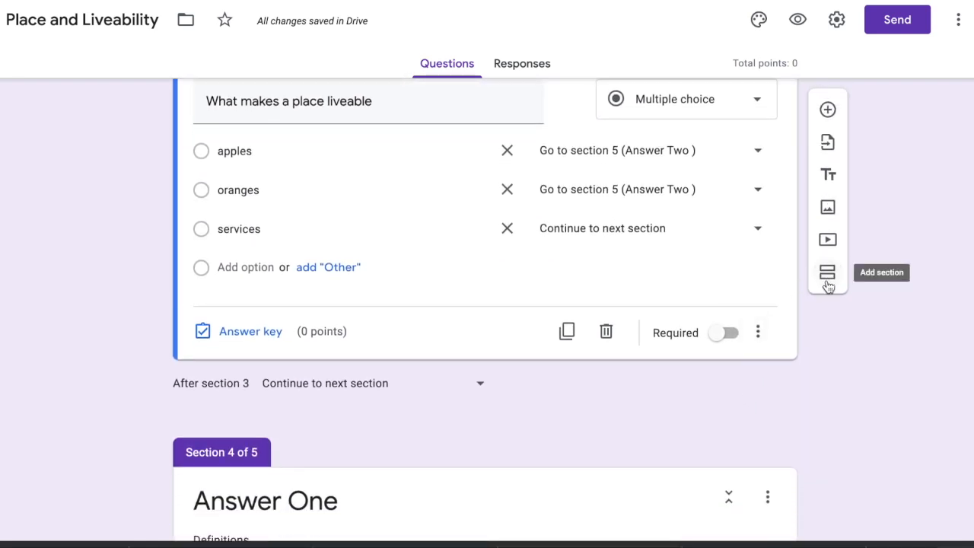
{"action": "left_click", "coordinate": [827, 272]}
{"action": "left_click", "coordinate": [366, 377]}
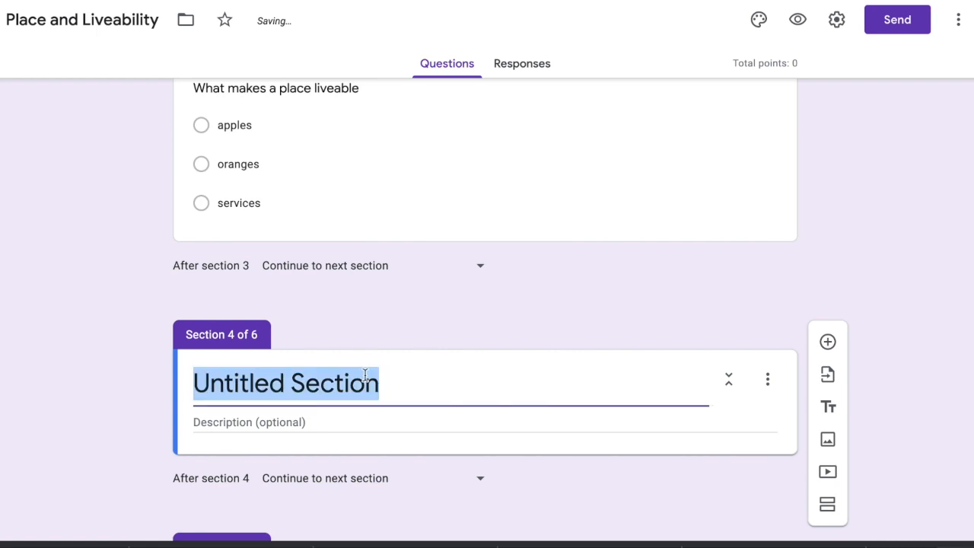
{"action": "type", "text": "Question Ten"}
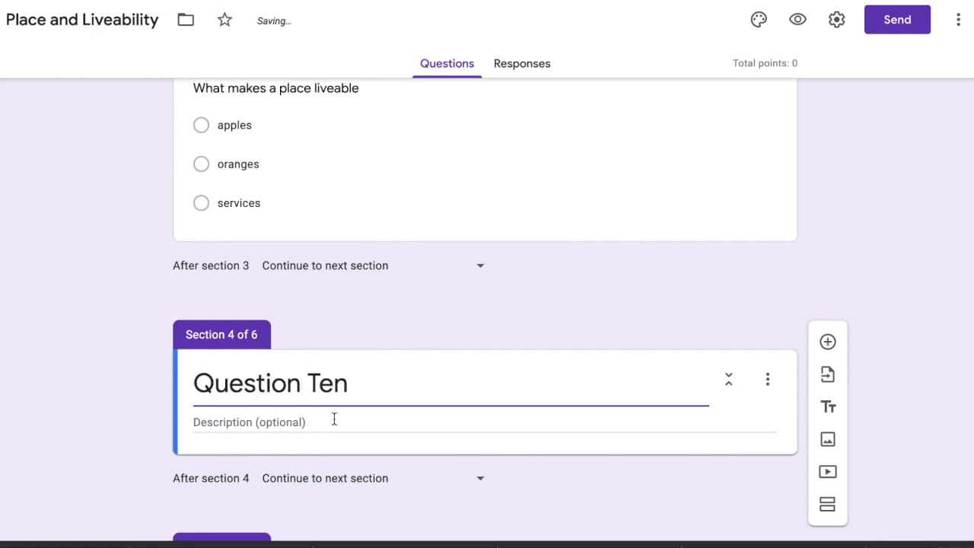
- Add the multiple-choice question "What is liveability?" to Question Ten with the options red, blue and "factors making a place enjoyable to live"
{"action": "left_click", "coordinate": [829, 346]}
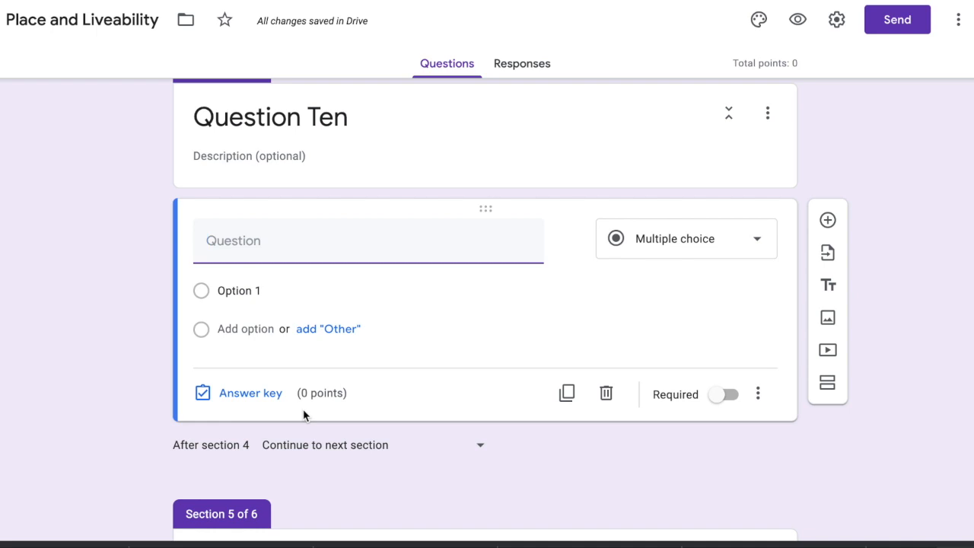
{"action": "type", "text": "What is liveability?"}
{"action": "left_click", "coordinate": [228, 291]}
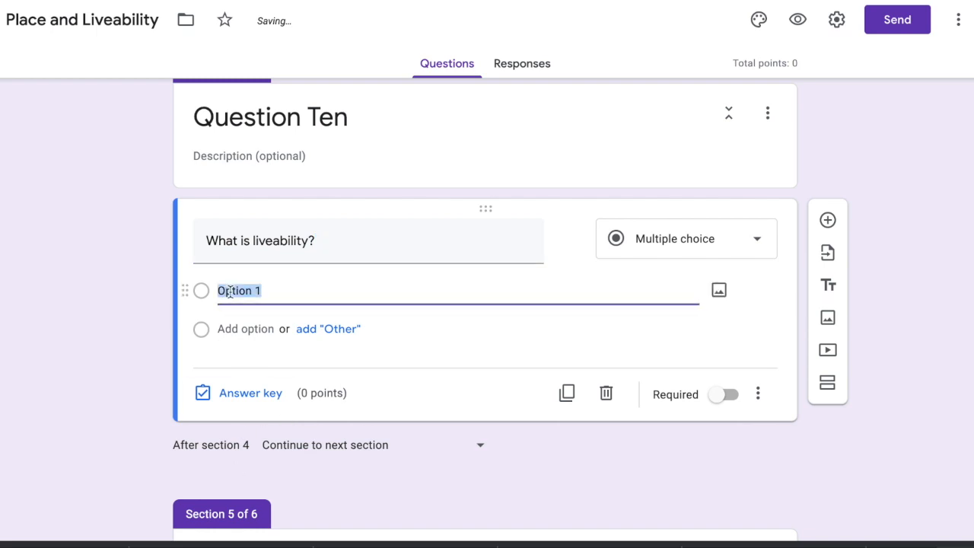
{"action": "type", "text": "red"}
{"action": "key", "text": "Return"}
{"action": "type", "text": "blue"}
{"action": "key", "text": "Return"}
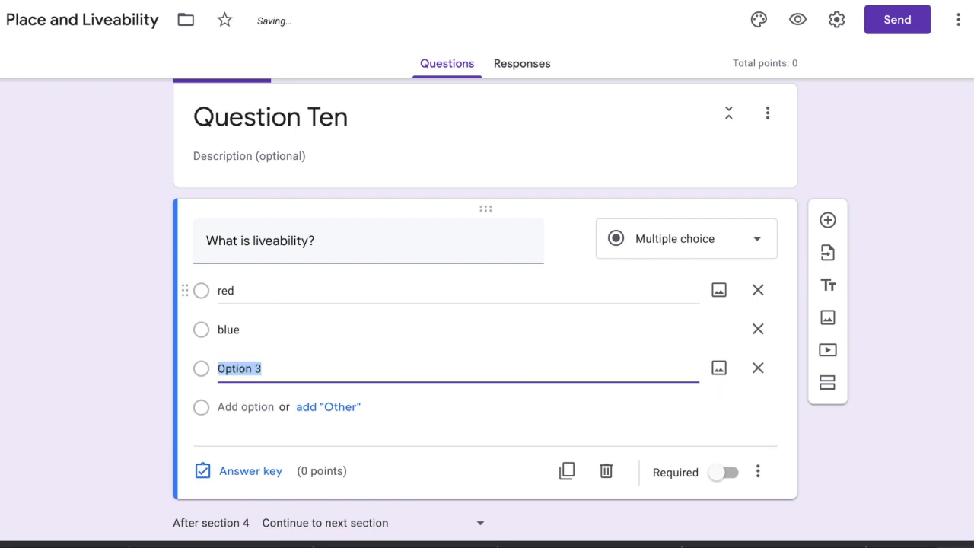
{"action": "type", "text": "fac"}
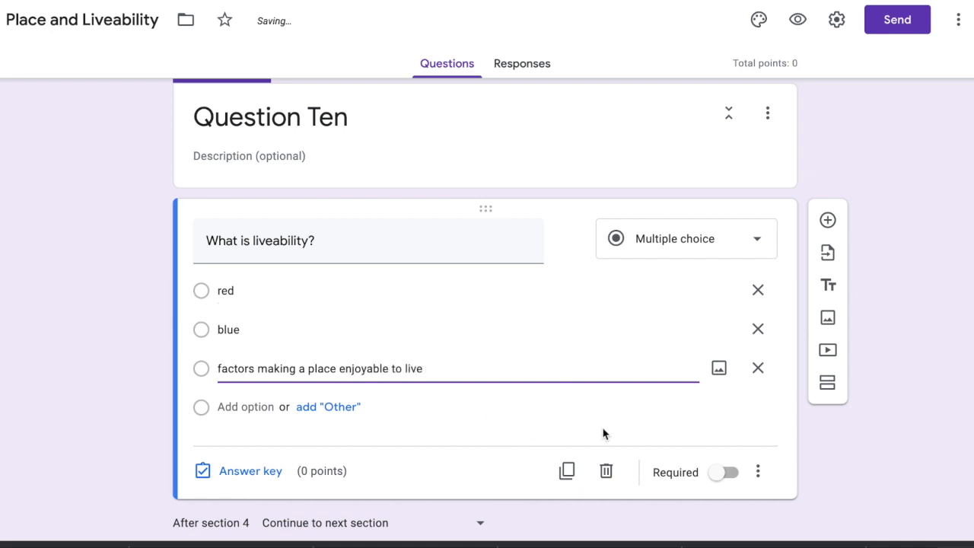
{"action": "left_click", "coordinate": [736, 430]}
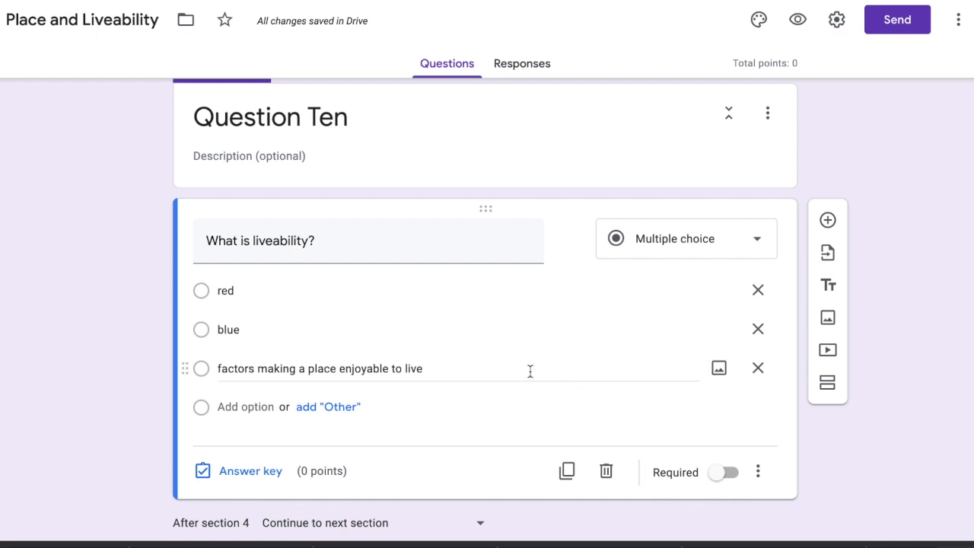
- Add a new section directly after the Answer Two heading
{"action": "scroll", "coordinate": [529, 370], "scroll_direction": "down", "scroll_amount": 12}
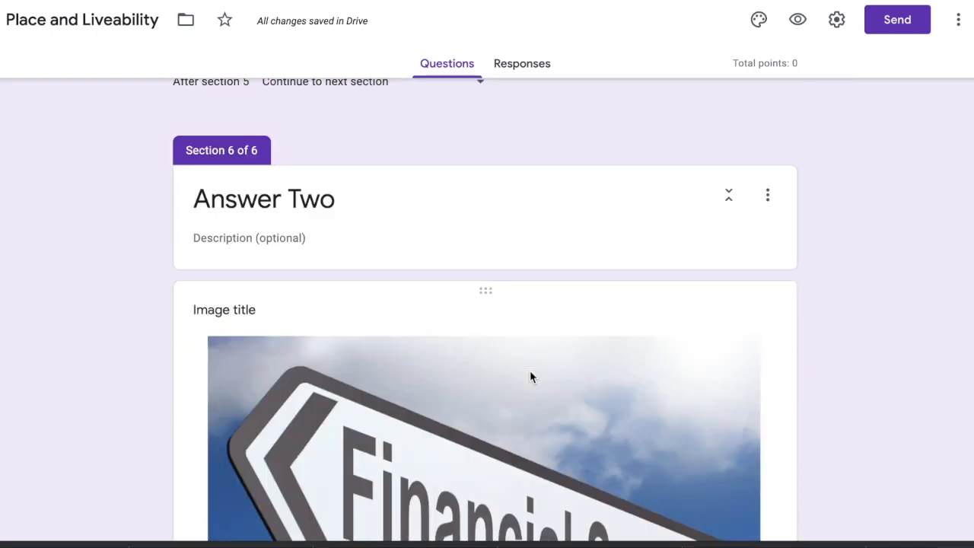
{"action": "scroll", "coordinate": [530, 370], "scroll_direction": "up", "scroll_amount": 5}
{"action": "scroll", "coordinate": [541, 372], "scroll_direction": "down", "scroll_amount": 2}
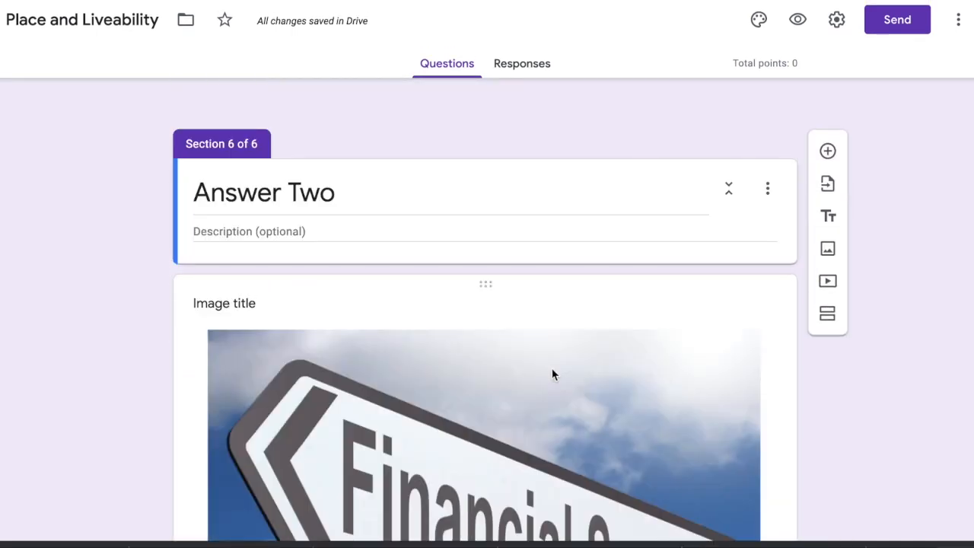
{"action": "scroll", "coordinate": [609, 371], "scroll_direction": "down", "scroll_amount": 3}
{"action": "left_click", "coordinate": [826, 272]}
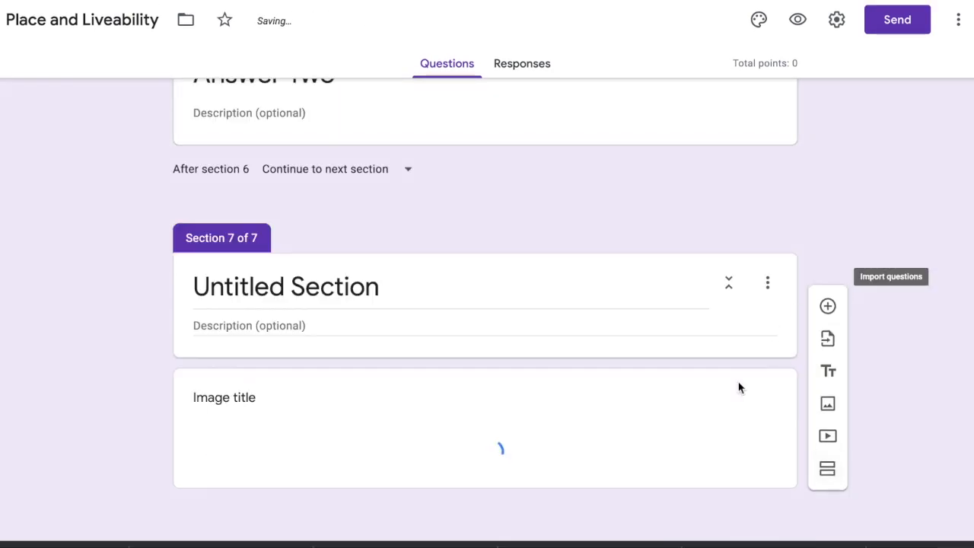
- Move the Financial Services sign image from the new untitled section back into the Answer Two section
{"action": "scroll", "coordinate": [549, 488], "scroll_direction": "down", "scroll_amount": 4}
{"action": "scroll", "coordinate": [549, 488], "scroll_direction": "up", "scroll_amount": 7}
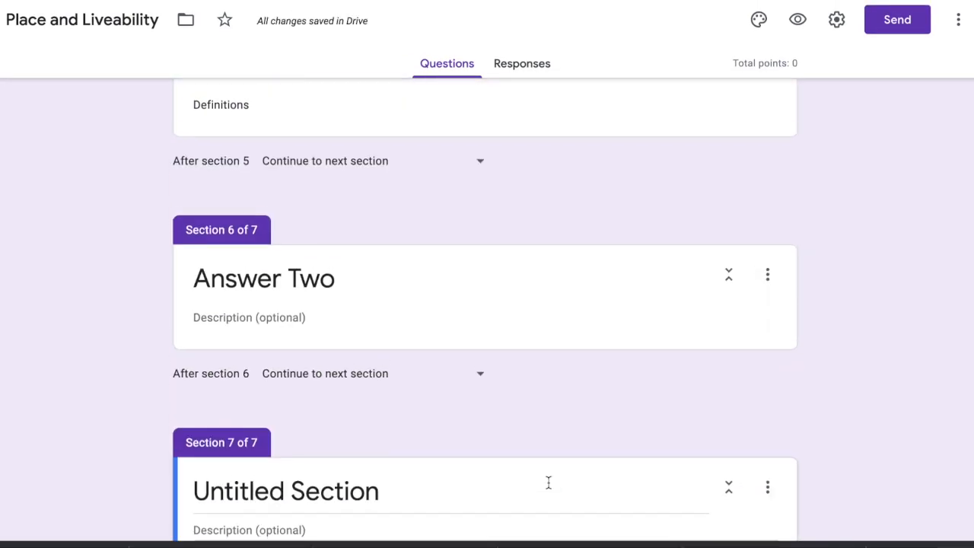
{"action": "scroll", "coordinate": [548, 484], "scroll_direction": "down", "scroll_amount": 1}
{"action": "scroll", "coordinate": [594, 376], "scroll_direction": "down", "scroll_amount": 2}
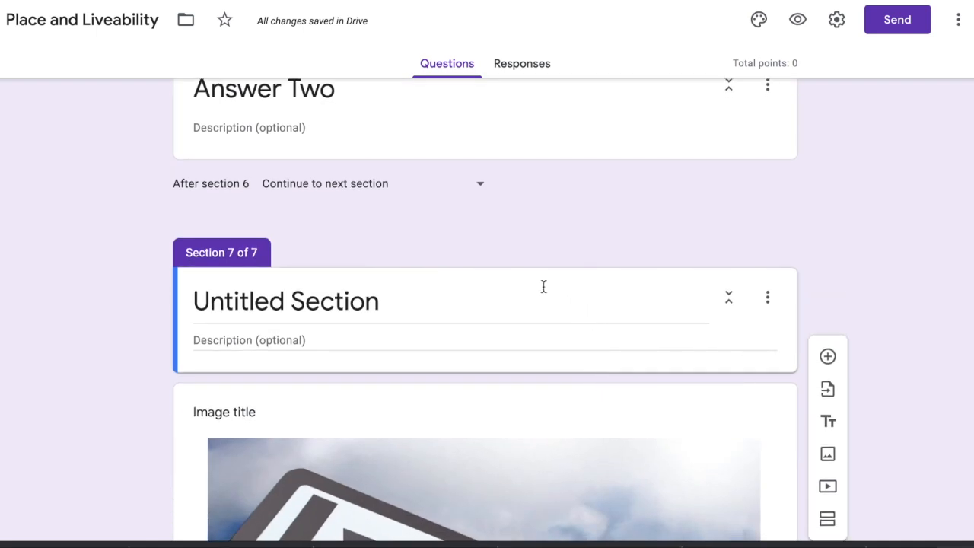
{"action": "left_click_drag", "start_coordinate": [483, 387], "coordinate": [451, 153]}
{"action": "left_click_drag", "start_coordinate": [498, 396], "coordinate": [471, 285]}
- Title the untitled last section "Answer Ten" and give it the placeholder description ";kubgihp9jio[kpl"
{"action": "scroll", "coordinate": [473, 287], "scroll_direction": "down", "scroll_amount": 5}
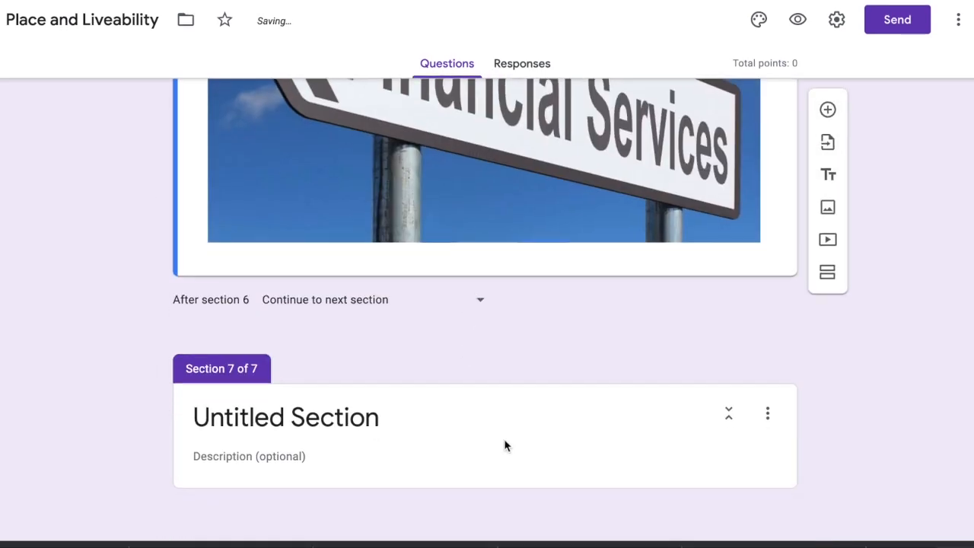
{"action": "left_click", "coordinate": [469, 449]}
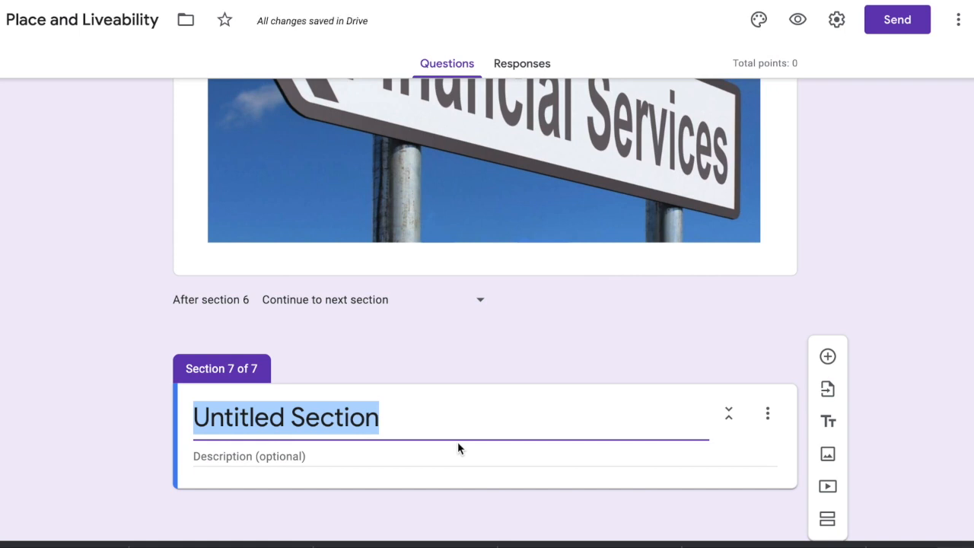
{"action": "type", "text": "Answer"}
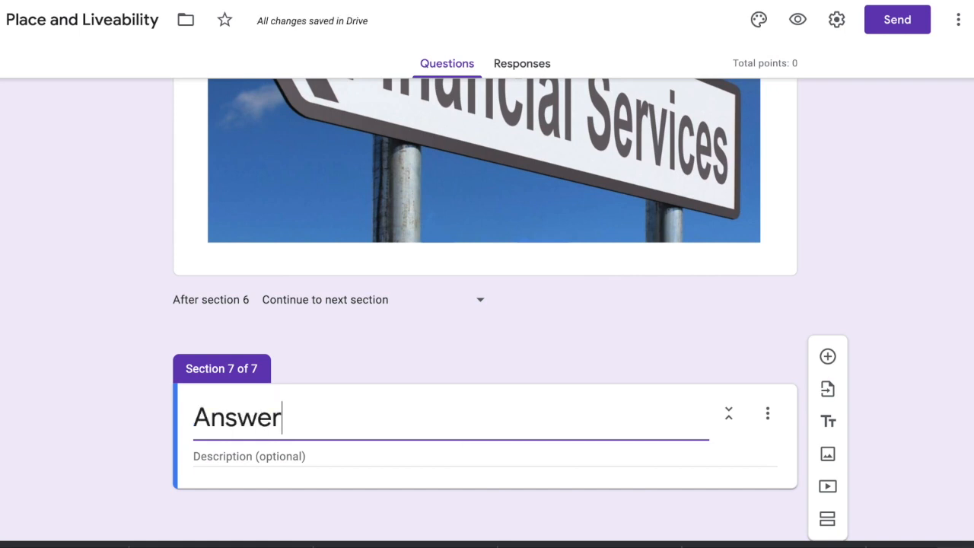
{"action": "type", "text": " Ten"}
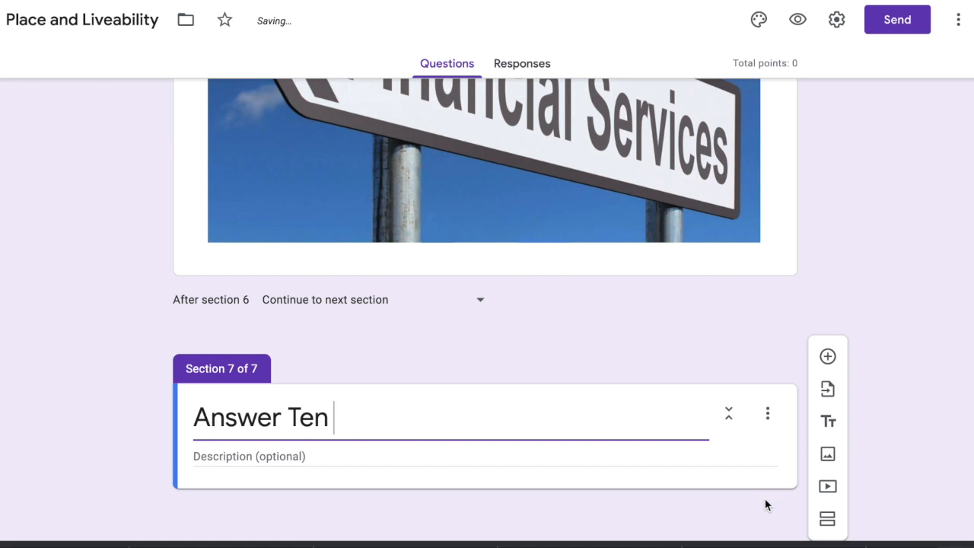
{"action": "left_click", "coordinate": [696, 458]}
{"action": "type", "text": ";kubgihp9jio[kpl"}
- Add a final section after Answer Ten and title it "Click to submit"
{"action": "left_click", "coordinate": [833, 519]}
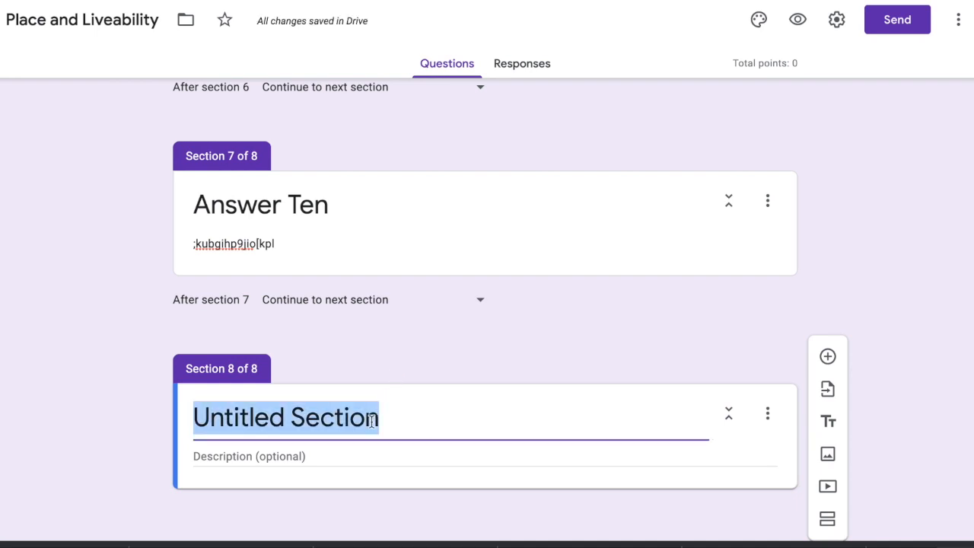
{"action": "type", "text": "S"}
{"action": "key", "text": "BackSpace"}
{"action": "type", "text": "Click to submit"}
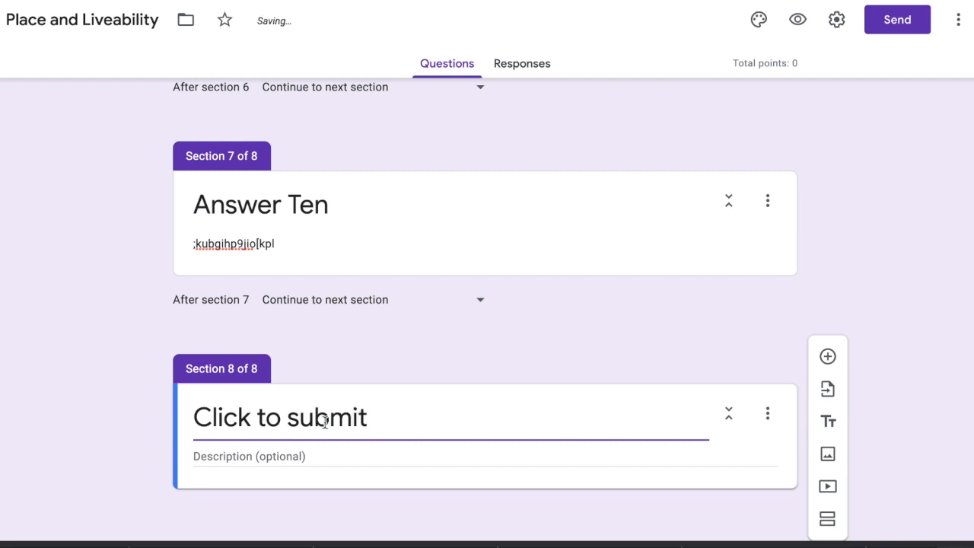
- Enable answer-based section routing for the "What is liveability?" question in Question Ten
{"action": "scroll", "coordinate": [442, 312], "scroll_direction": "up", "scroll_amount": 15}
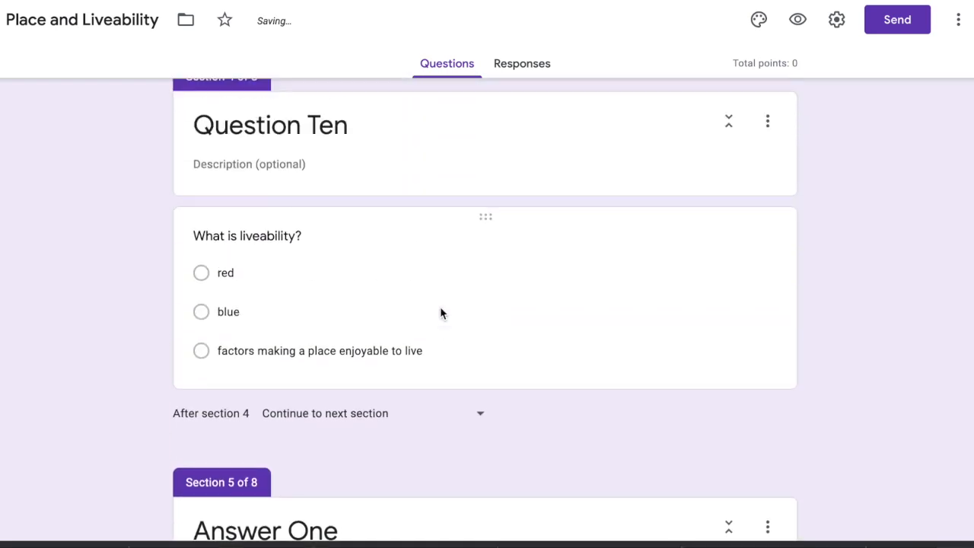
{"action": "scroll", "coordinate": [440, 311], "scroll_direction": "up", "scroll_amount": 1}
{"action": "left_click", "coordinate": [478, 359]}
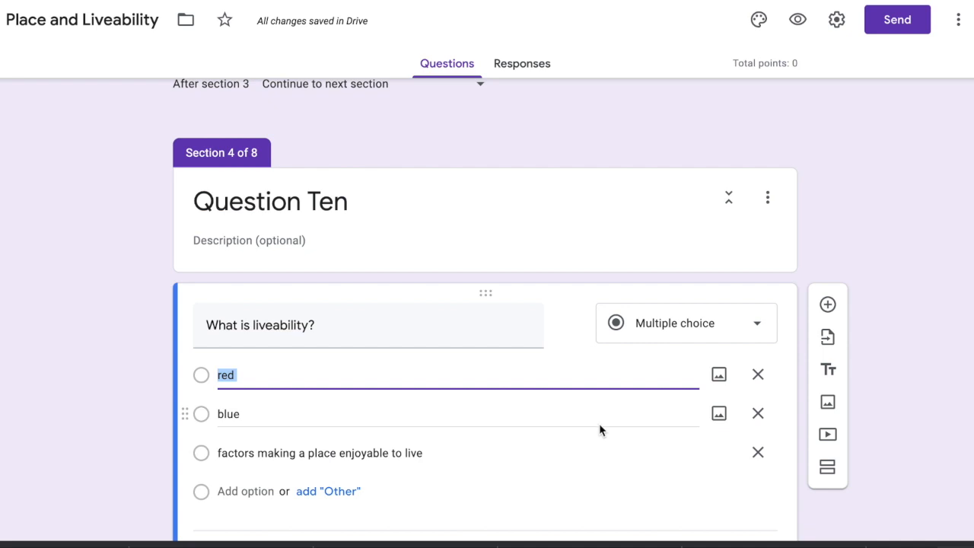
{"action": "left_click", "coordinate": [599, 424]}
{"action": "scroll", "coordinate": [600, 424], "scroll_direction": "down", "scroll_amount": 2}
{"action": "left_click", "coordinate": [758, 434]}
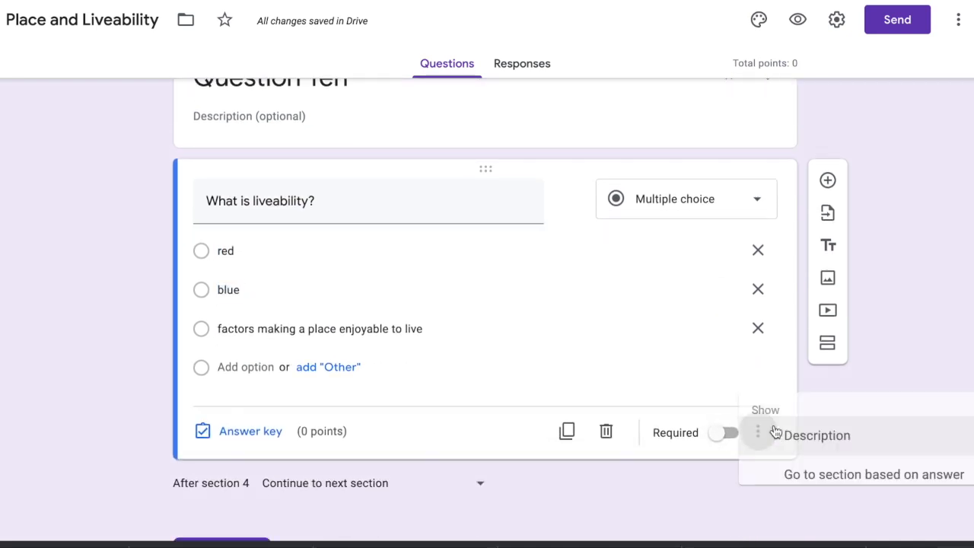
{"action": "left_click", "coordinate": [796, 458]}
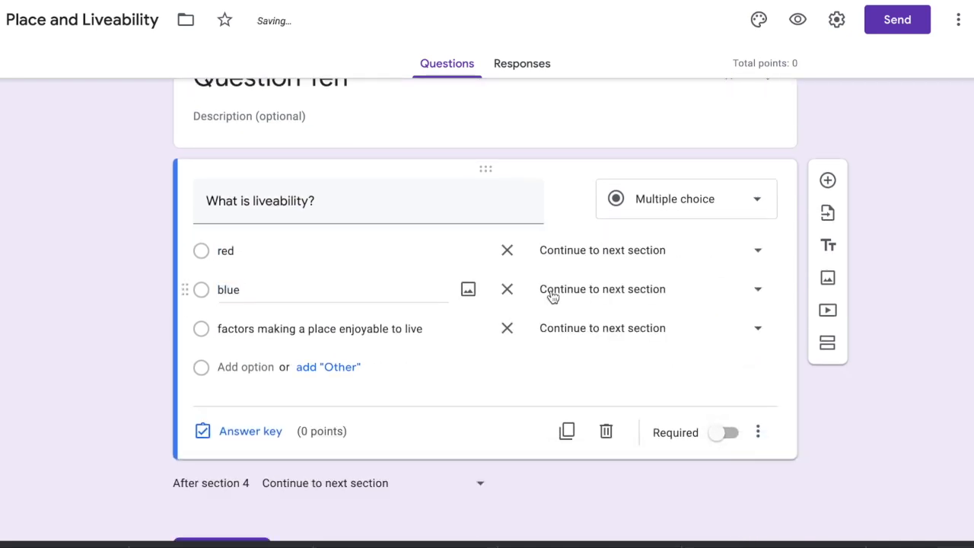
- Route red and blue to section 7 (Answer Ten) and "factors making a place enjoyable to live" to section 8 (Click to submit)
{"action": "left_click", "coordinate": [584, 251]}
{"action": "left_click", "coordinate": [620, 432]}
{"action": "left_click", "coordinate": [626, 296]}
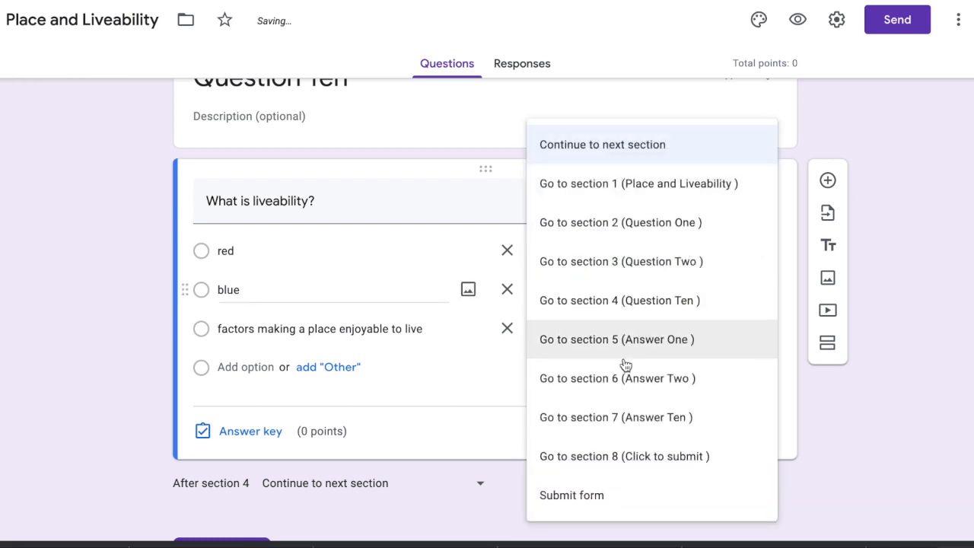
{"action": "left_click", "coordinate": [620, 417]}
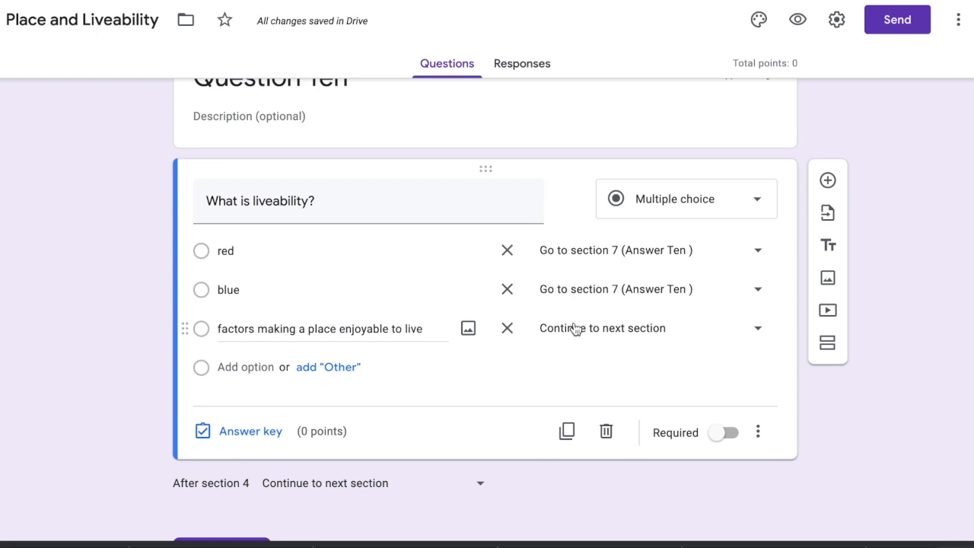
{"action": "left_click", "coordinate": [575, 328]}
{"action": "left_click", "coordinate": [607, 470]}
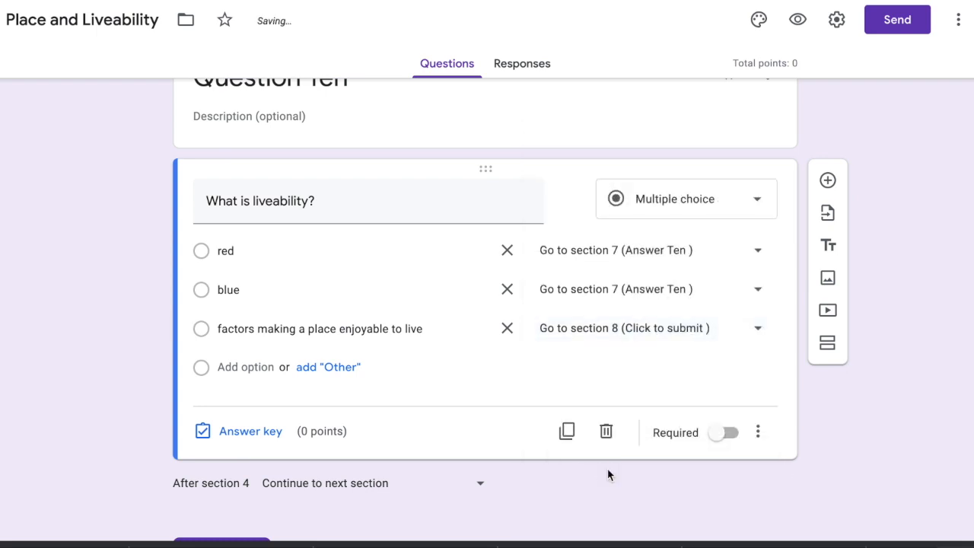
{"action": "scroll", "coordinate": [343, 336], "scroll_direction": "down", "scroll_amount": 10}
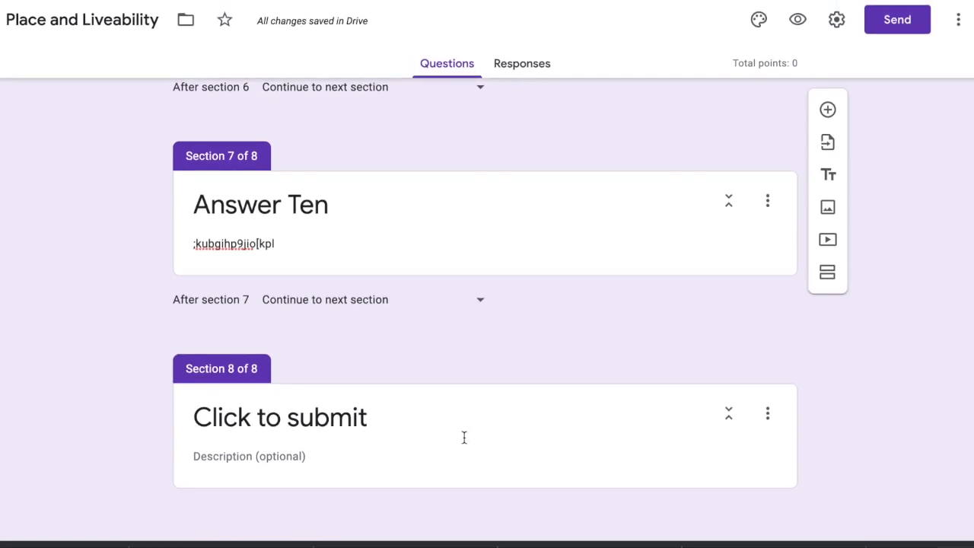
{"action": "scroll", "coordinate": [463, 437], "scroll_direction": "up", "scroll_amount": 10}
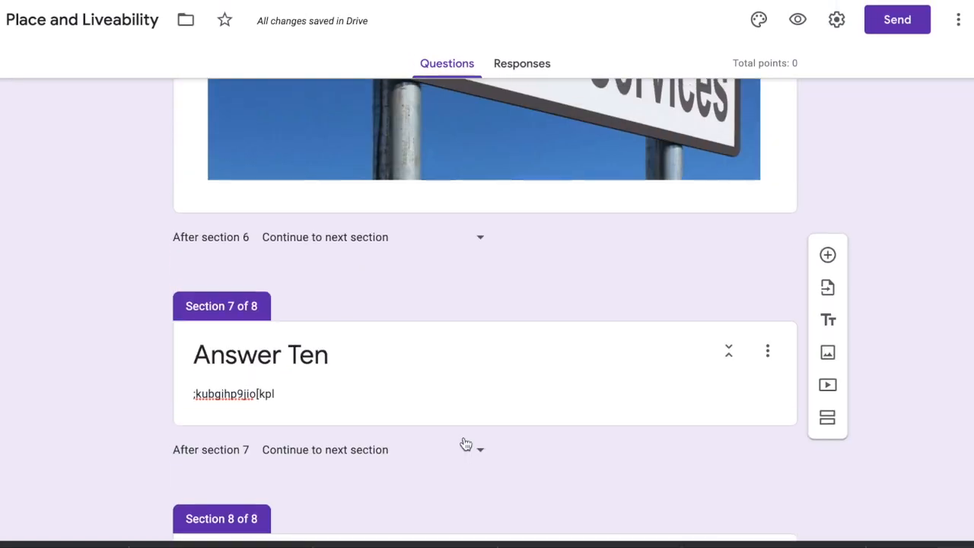
- Set section 5 (Answer One) to go to section 2 (Question One) after it
{"action": "scroll", "coordinate": [464, 442], "scroll_direction": "up", "scroll_amount": 2}
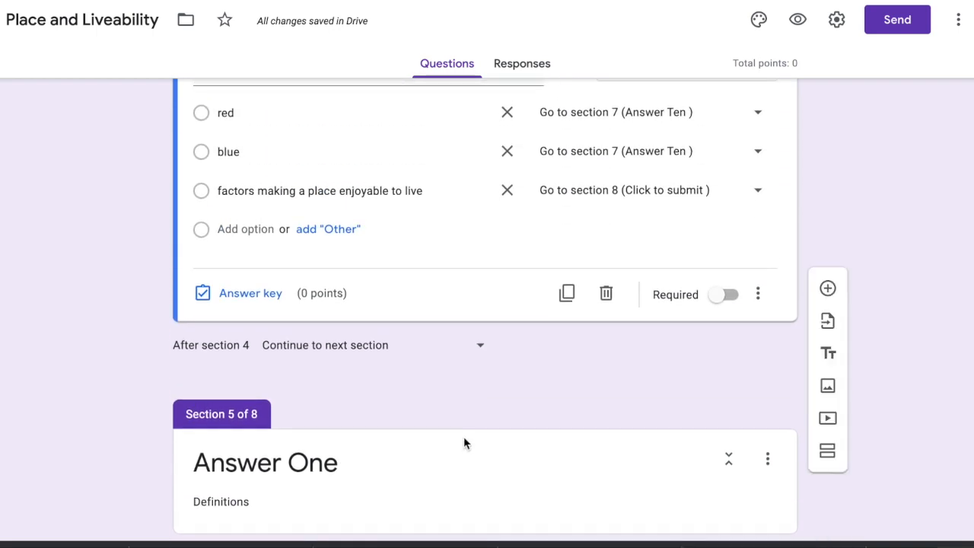
{"action": "scroll", "coordinate": [463, 441], "scroll_direction": "down", "scroll_amount": 2}
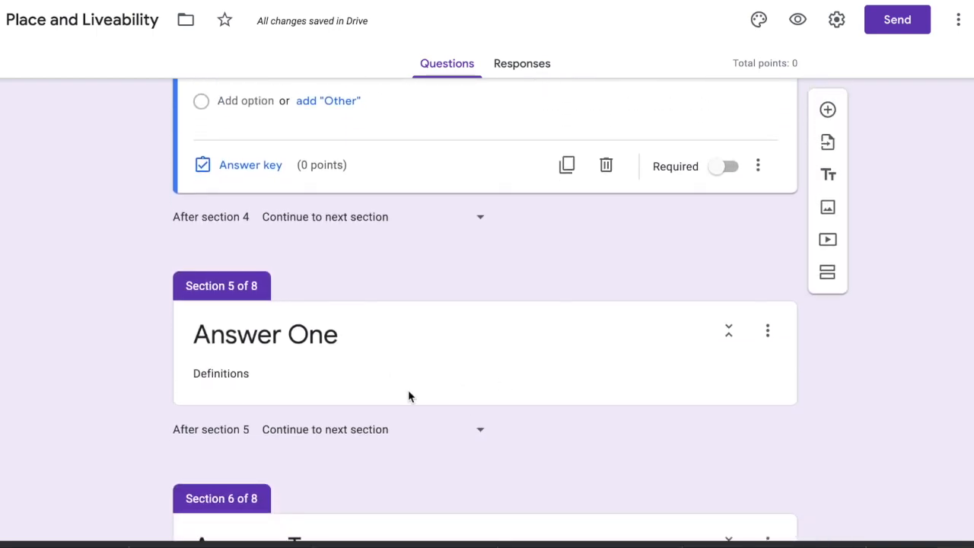
{"action": "scroll", "coordinate": [422, 378], "scroll_direction": "down", "scroll_amount": 2}
{"action": "scroll", "coordinate": [421, 382], "scroll_direction": "up", "scroll_amount": 1}
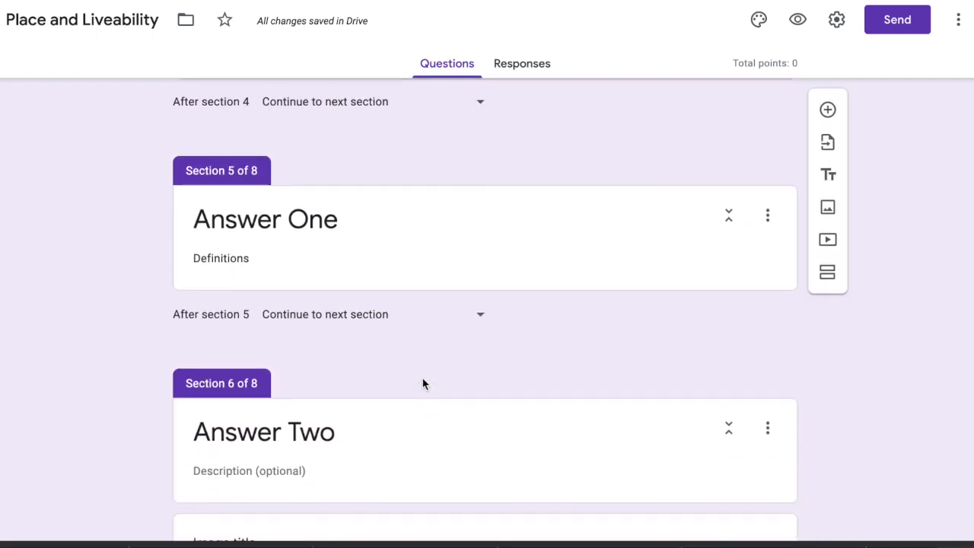
{"action": "left_click", "coordinate": [305, 321]}
{"action": "left_click", "coordinate": [365, 231]}
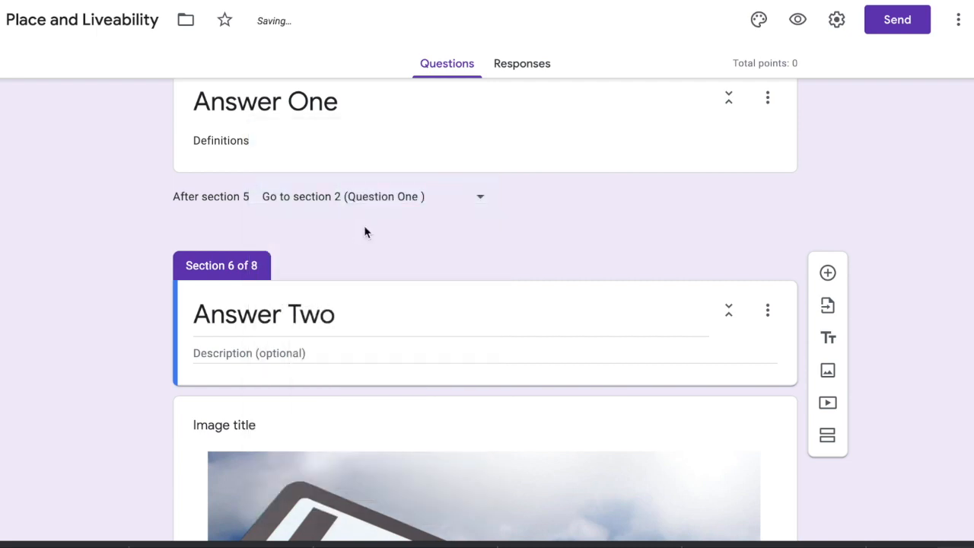
- Set section 6 (Answer Two) to go to section 3 (Question Two) after it
{"action": "scroll", "coordinate": [364, 231], "scroll_direction": "down", "scroll_amount": 5}
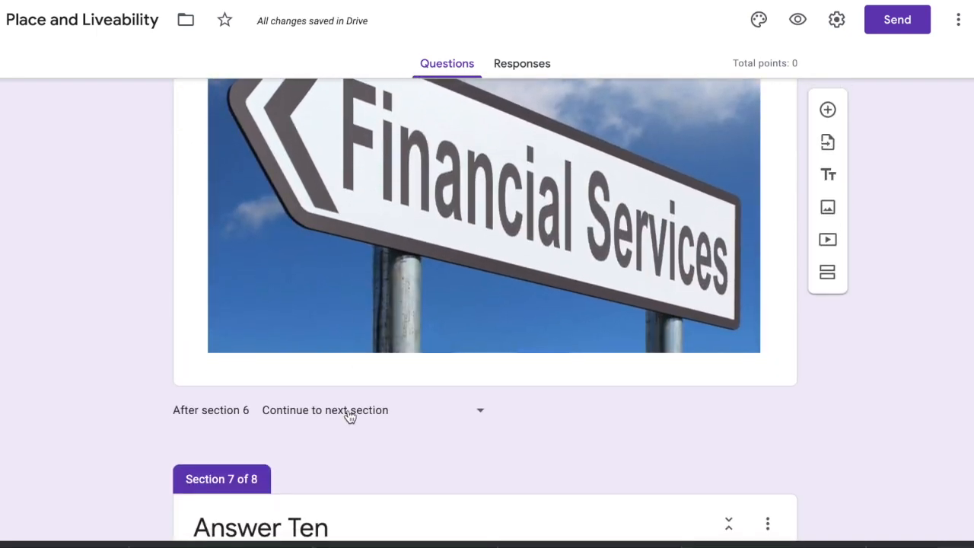
{"action": "left_click", "coordinate": [349, 415]}
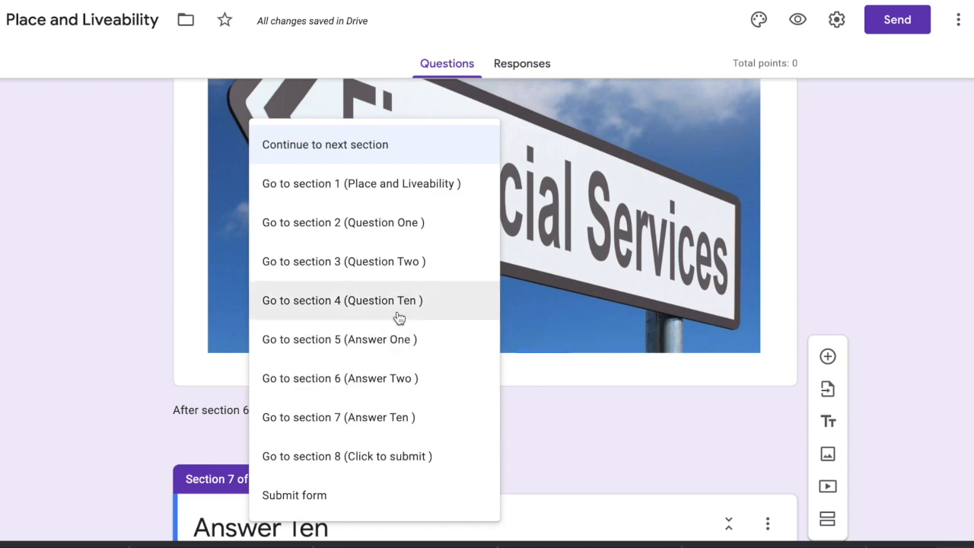
{"action": "left_click", "coordinate": [406, 276]}
- Set section 7 (Answer Ten) to go to section 4 (Question Ten) after it
{"action": "scroll", "coordinate": [403, 382], "scroll_direction": "down", "scroll_amount": 4}
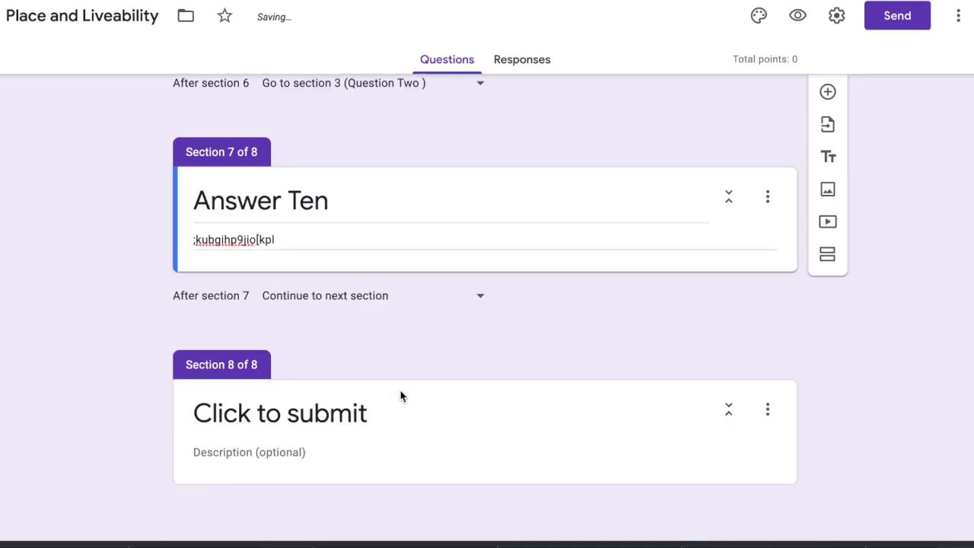
{"action": "left_click", "coordinate": [358, 297]}
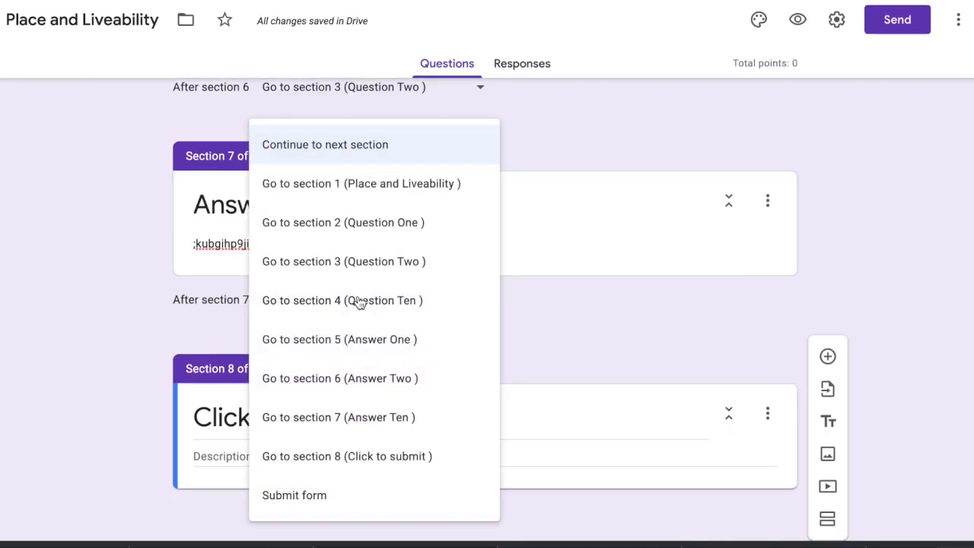
{"action": "left_click", "coordinate": [352, 426]}
{"action": "left_click", "coordinate": [374, 318]}
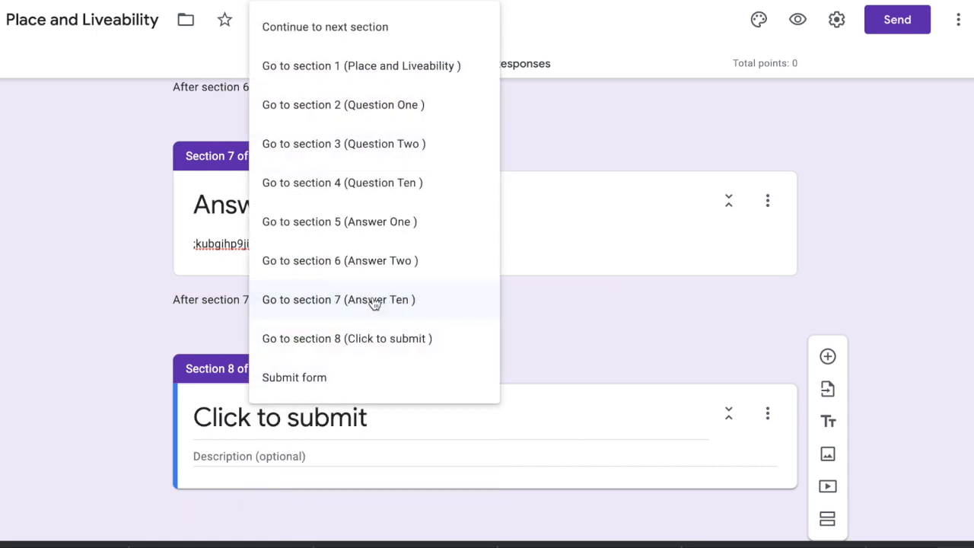
{"action": "left_click", "coordinate": [386, 187]}
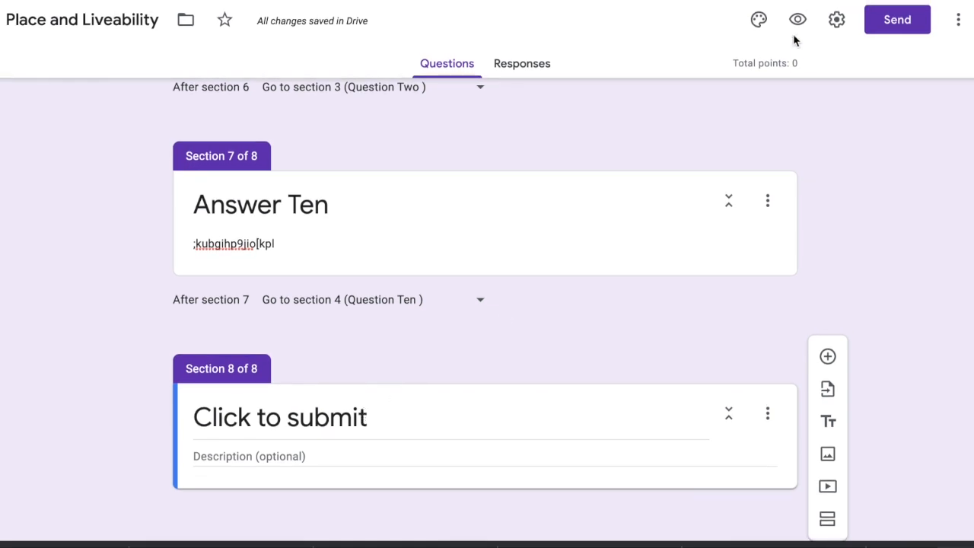
- Add the painted Easter eggs picture from the Illustrations themes as the form's header image
{"action": "left_click", "coordinate": [760, 21]}
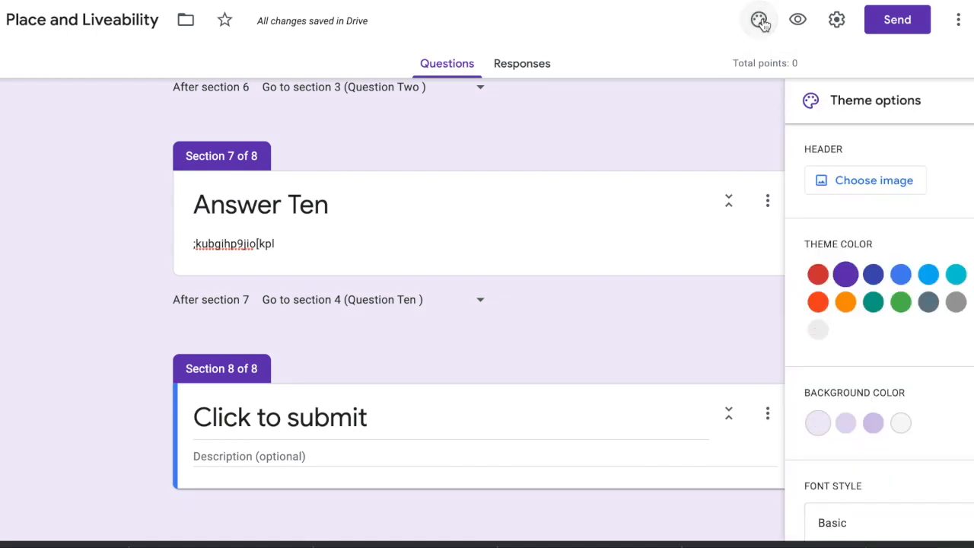
{"action": "left_click", "coordinate": [839, 180]}
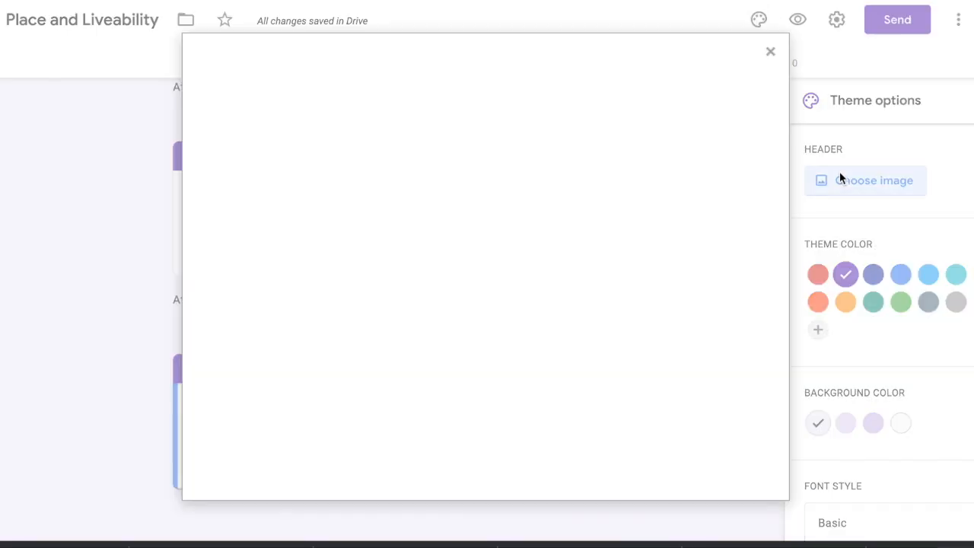
{"action": "left_click", "coordinate": [262, 237]}
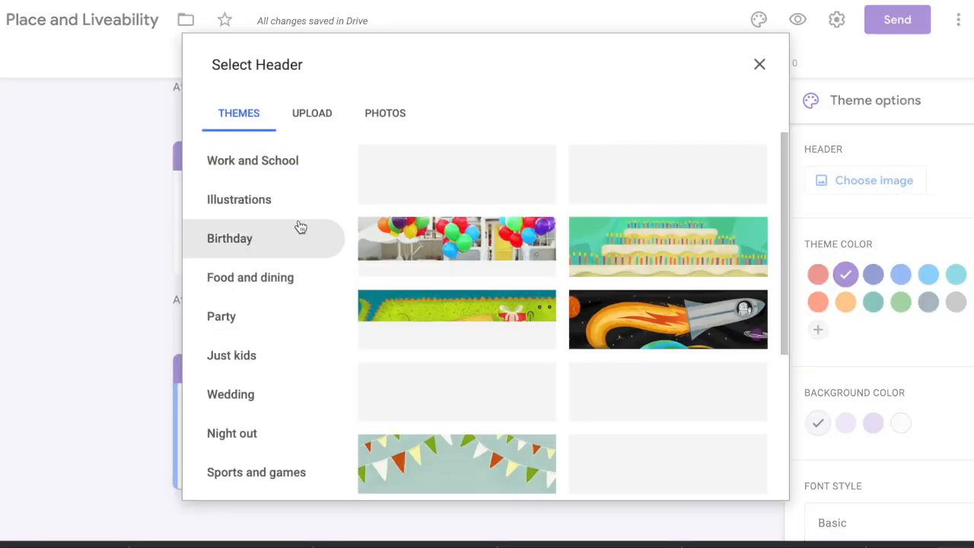
{"action": "left_click", "coordinate": [254, 200]}
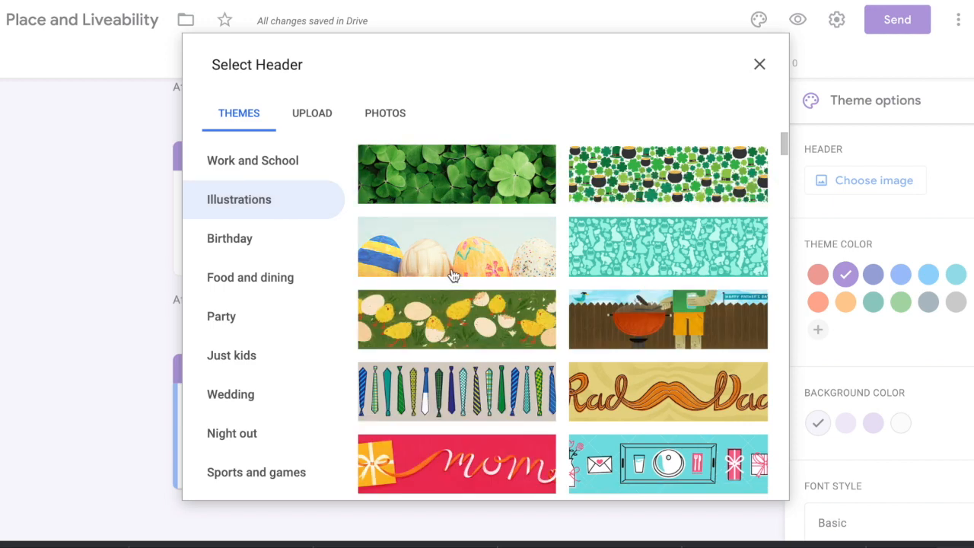
{"action": "left_click", "coordinate": [453, 274]}
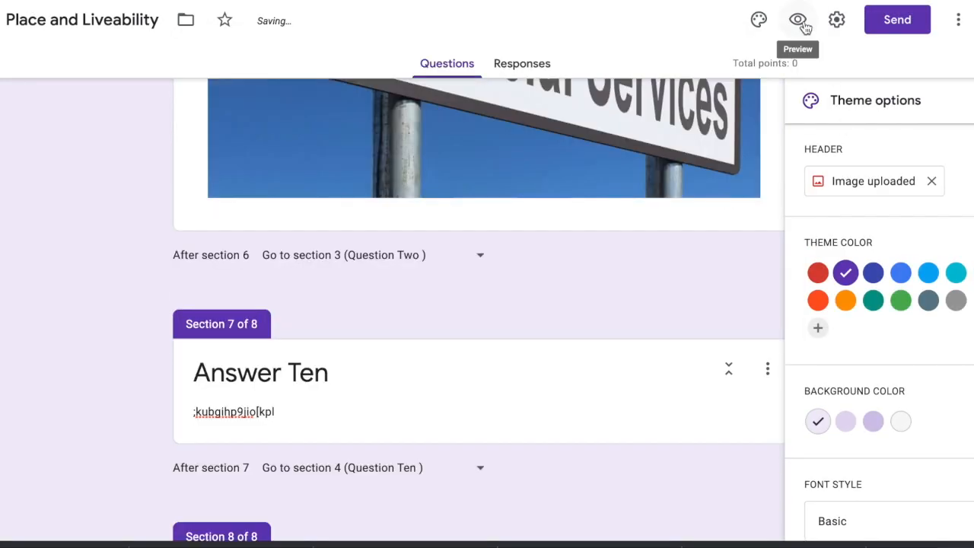
- Preview the form and test the wrong answer Sydney in Question One, continuing through the Answer One feedback section
{"action": "left_click", "coordinate": [799, 21]}
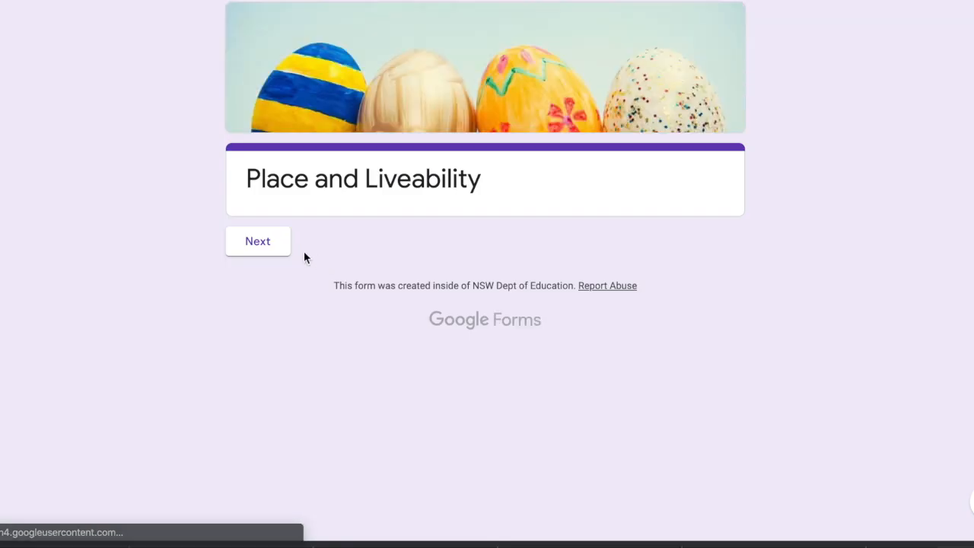
{"action": "left_click", "coordinate": [258, 241]}
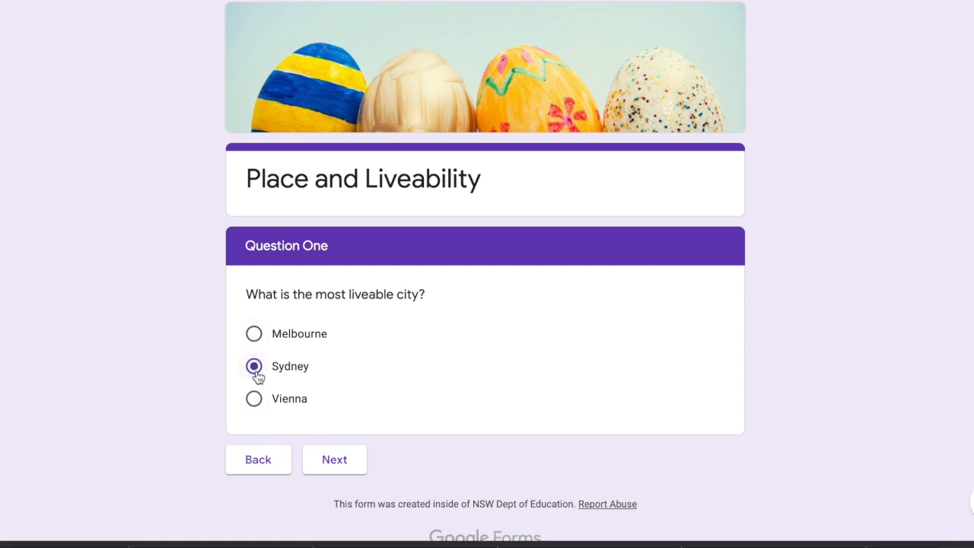
{"action": "left_click", "coordinate": [325, 459]}
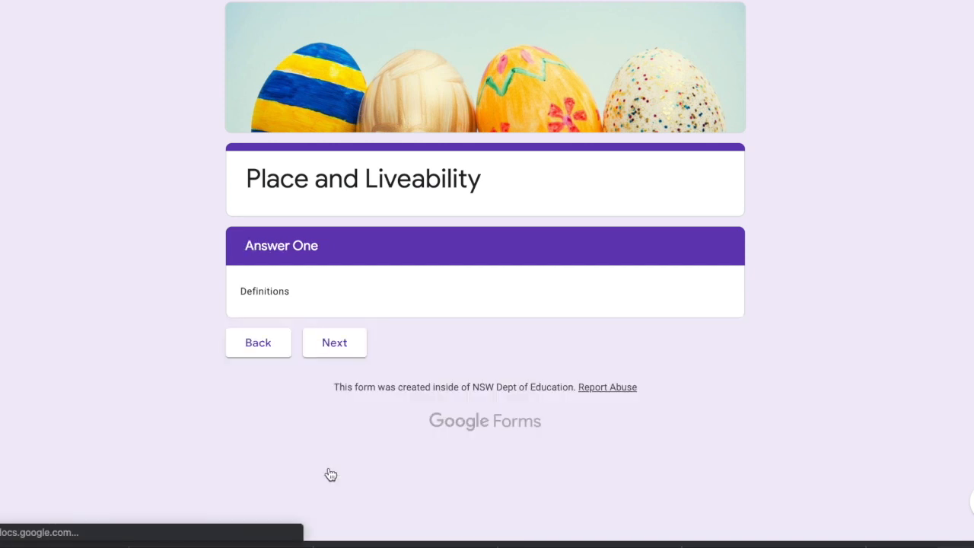
{"action": "left_click", "coordinate": [332, 349]}
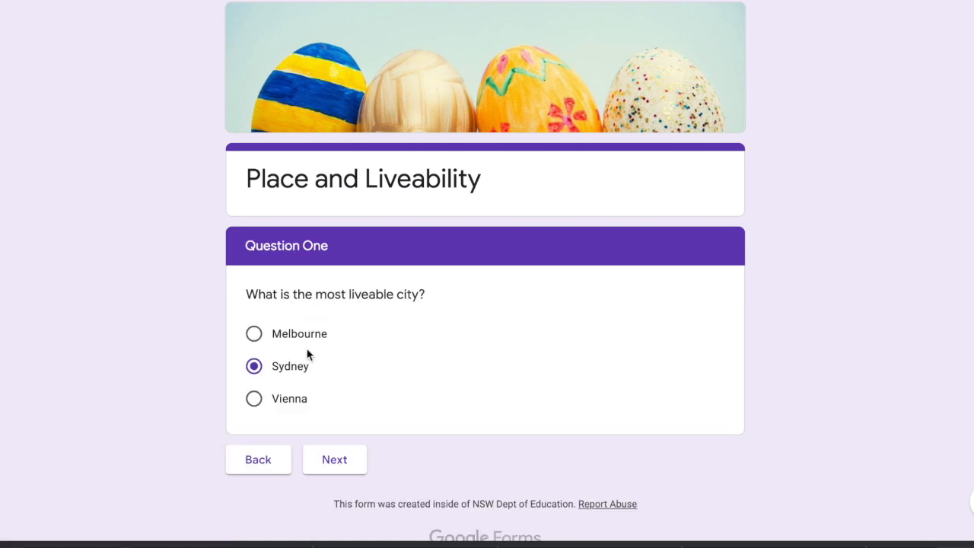
- Answer the questions with Vienna, services and "factors making a place enjoyable to live", and submit the test response
{"action": "left_click", "coordinate": [254, 398]}
{"action": "left_click", "coordinate": [345, 461]}
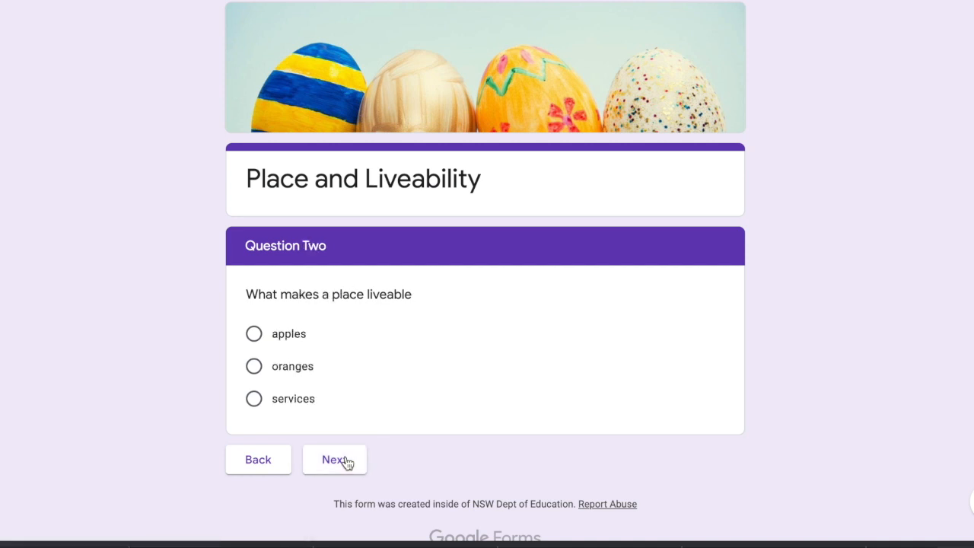
{"action": "left_click", "coordinate": [257, 398]}
{"action": "left_click", "coordinate": [322, 459]}
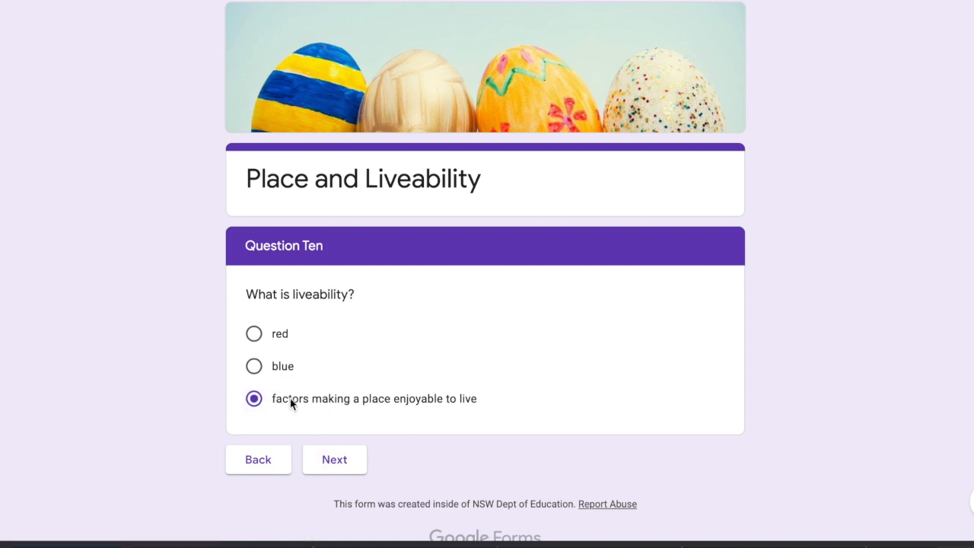
{"action": "left_click", "coordinate": [331, 465]}
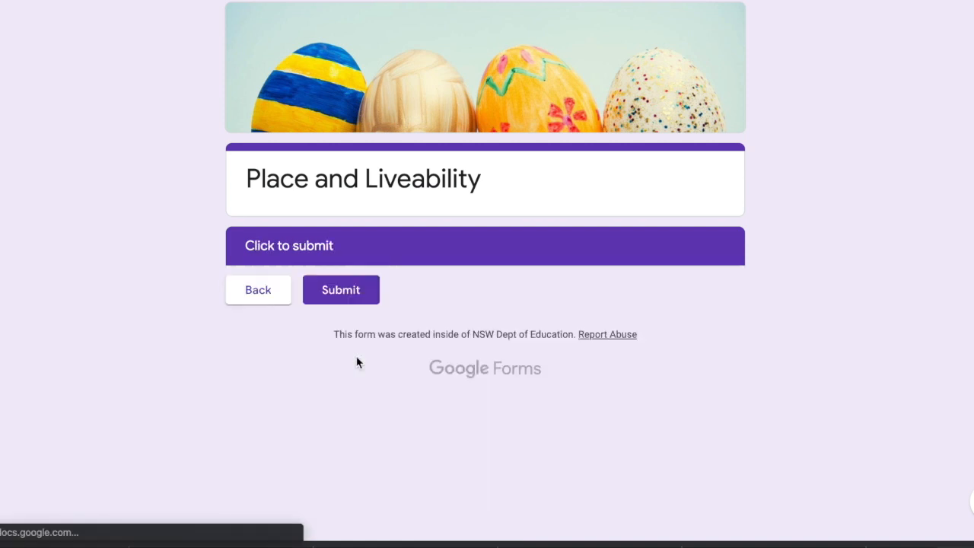
{"action": "left_click", "coordinate": [344, 293]}
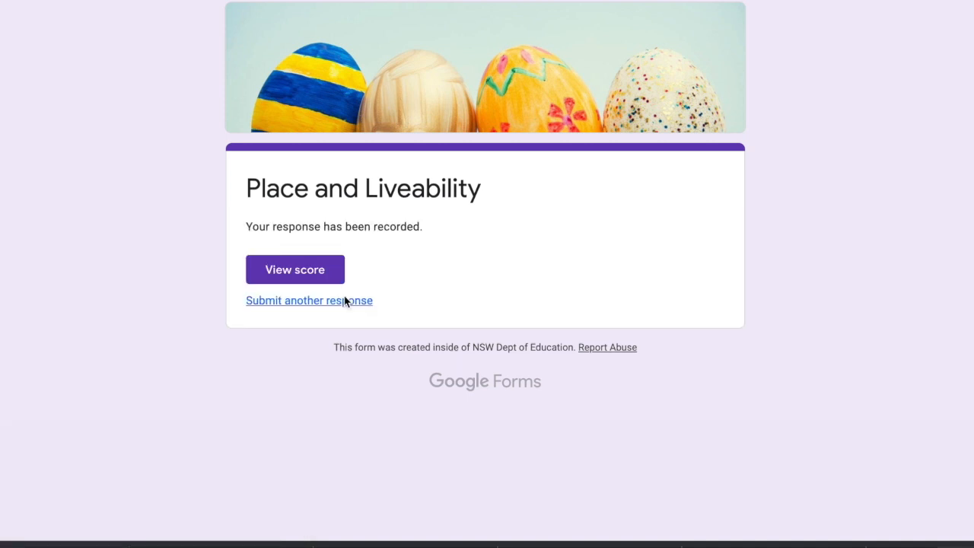
- View the score of the submitted response and review the points for each question
{"action": "left_click", "coordinate": [321, 272]}
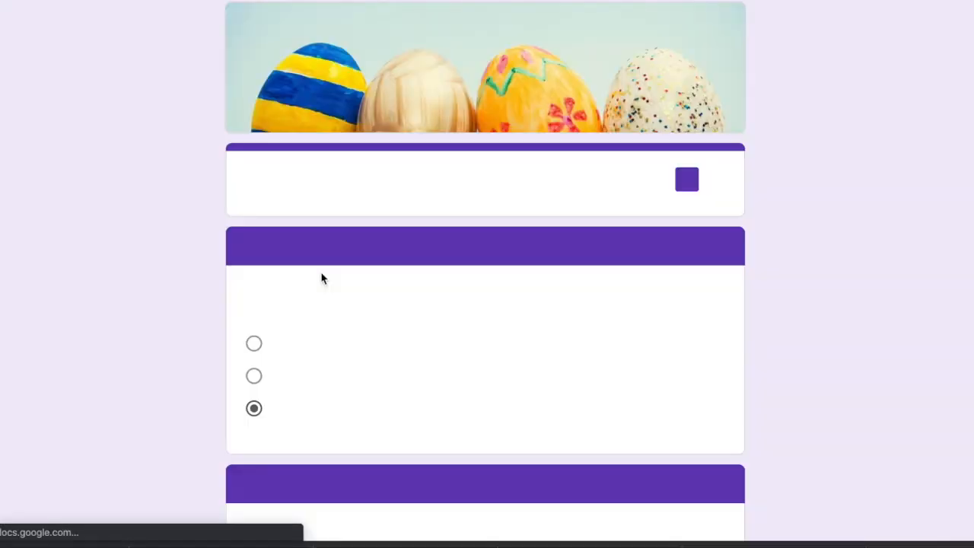
{"action": "scroll", "coordinate": [474, 343], "scroll_direction": "down", "scroll_amount": 3}
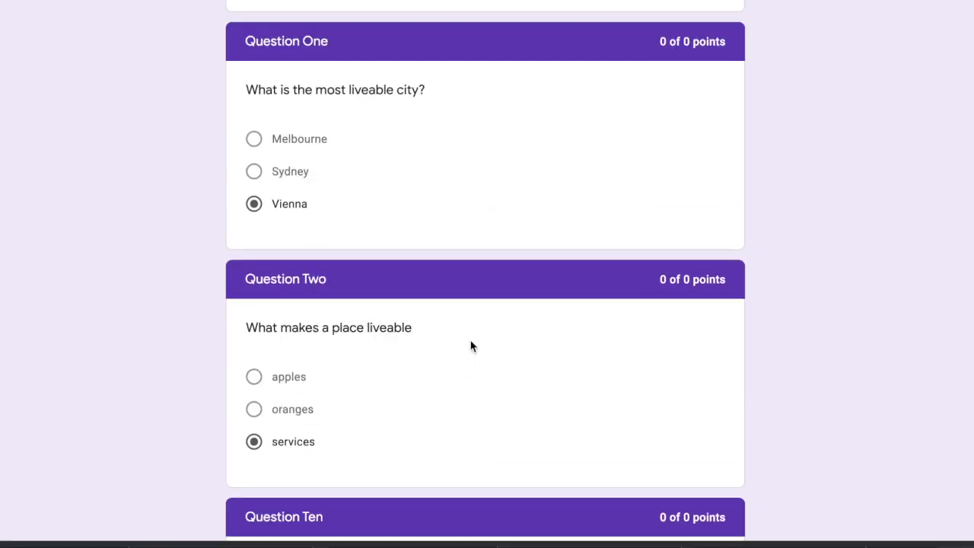
{"action": "scroll", "coordinate": [474, 343], "scroll_direction": "up", "scroll_amount": 3}
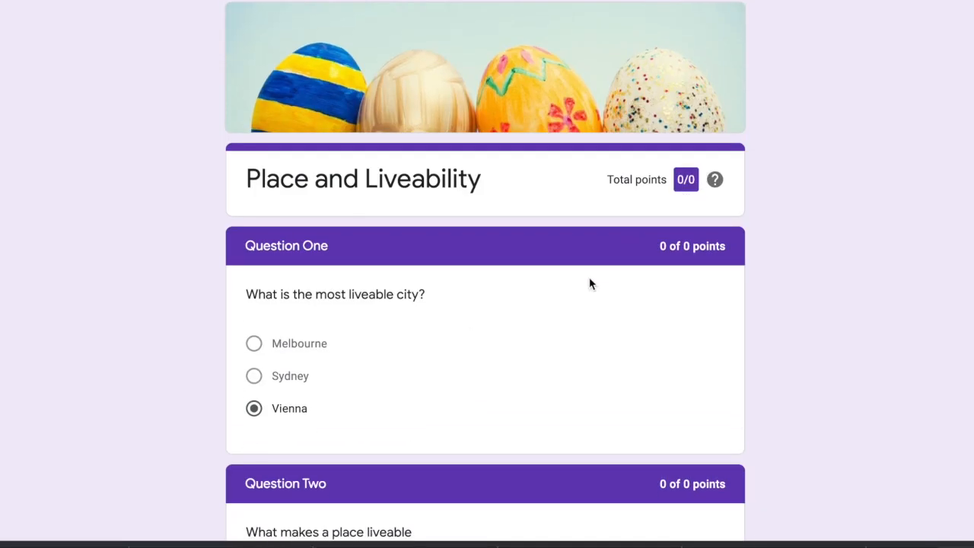
{"action": "scroll", "coordinate": [589, 283], "scroll_direction": "down", "scroll_amount": 10}
{"action": "scroll", "coordinate": [589, 283], "scroll_direction": "up", "scroll_amount": 7}
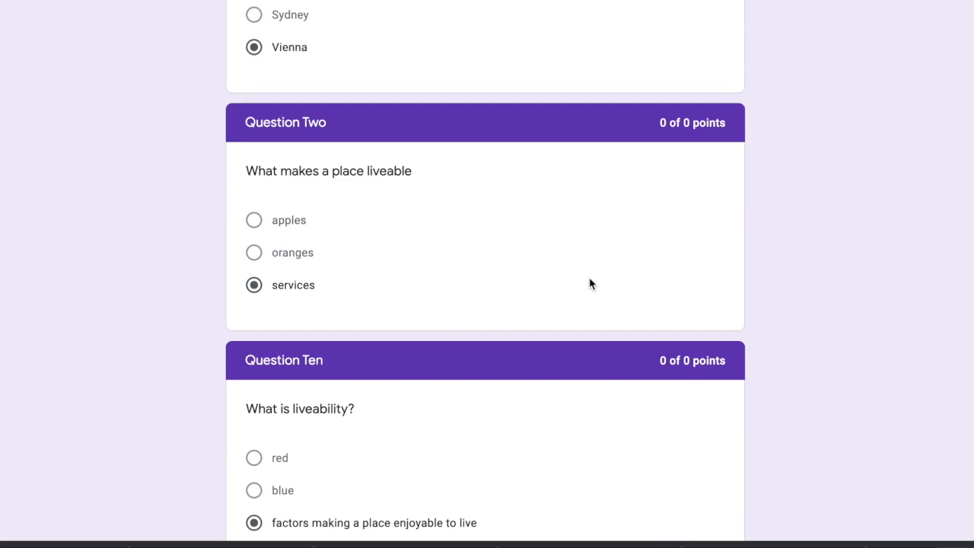
{"action": "scroll", "coordinate": [590, 283], "scroll_direction": "up", "scroll_amount": 5}
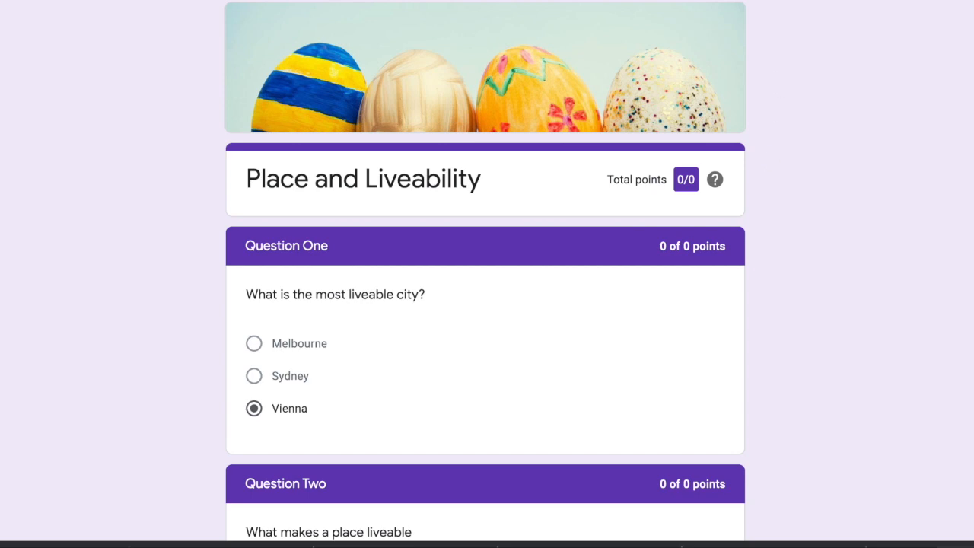
- Close the results and the form, and start a new Blank Quiz under the education account
{"action": "key", "text": "super+w"}
{"action": "key", "text": "super+w"}
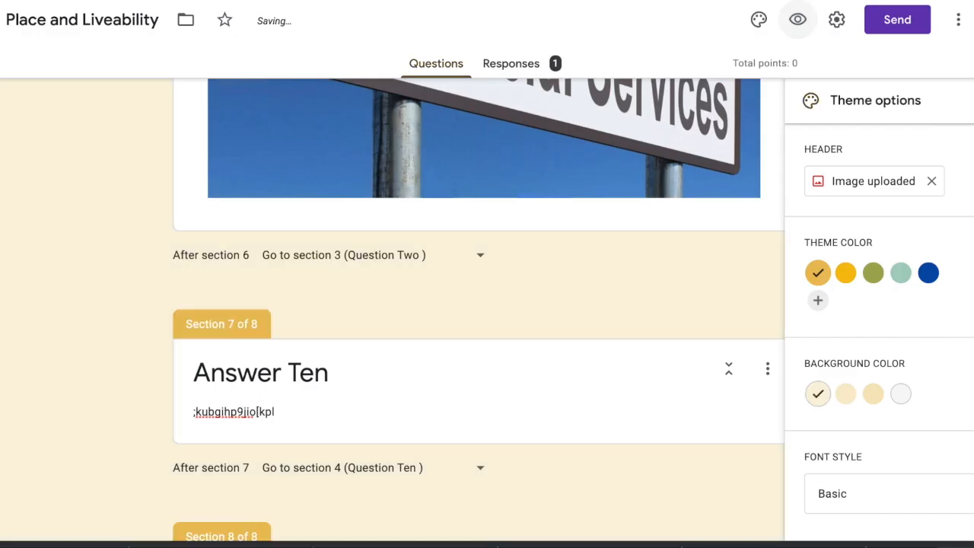
{"action": "key", "text": "super+w"}
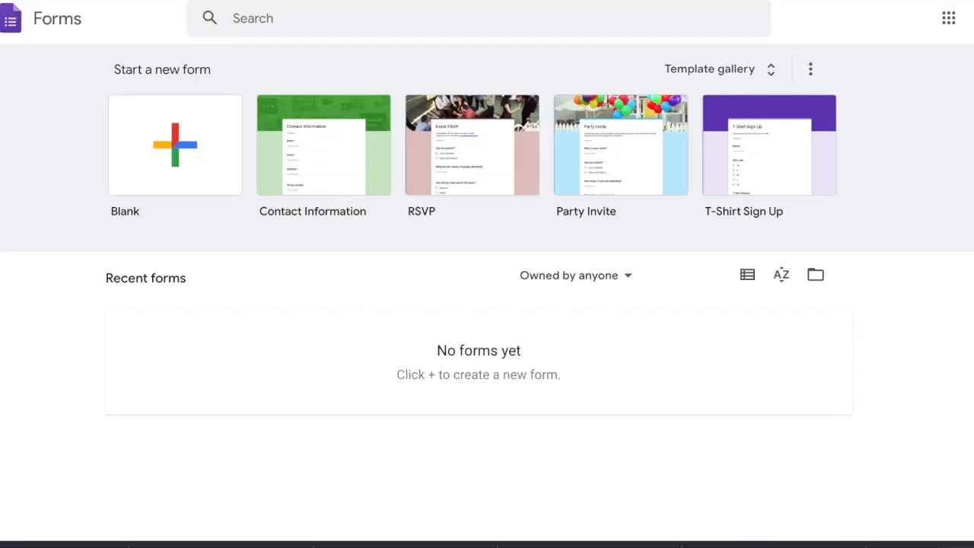
{"action": "left_click", "coordinate": [971, 18]}
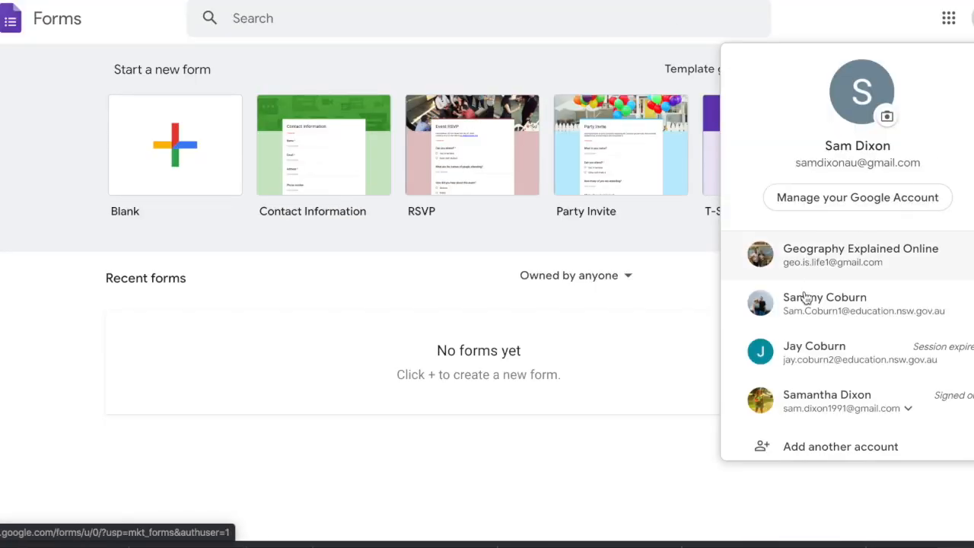
{"action": "left_click", "coordinate": [799, 314]}
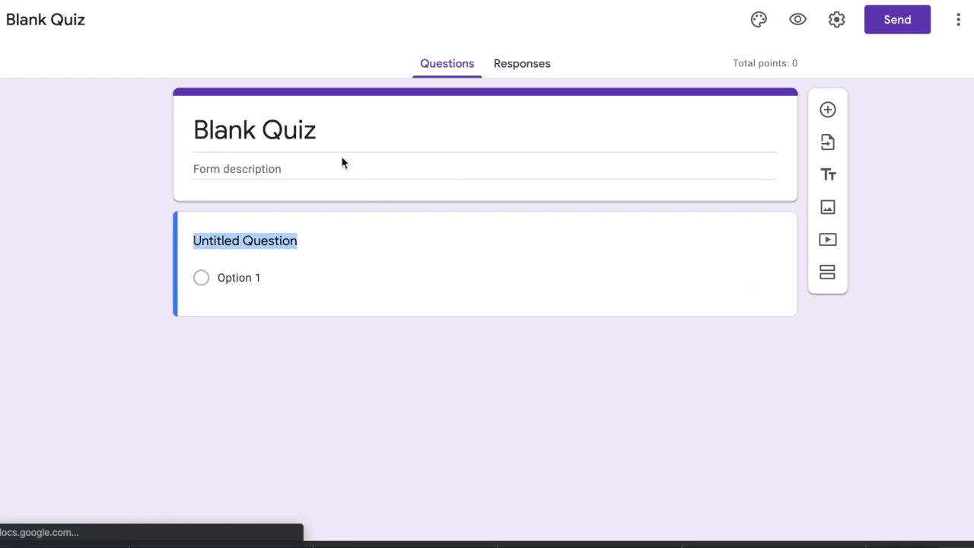
- Title the new quiz "Place and Liveability" and rename the form file "Place and liveability"
{"action": "left_click", "coordinate": [326, 133]}
{"action": "type", "text": "Place and Liveability"}
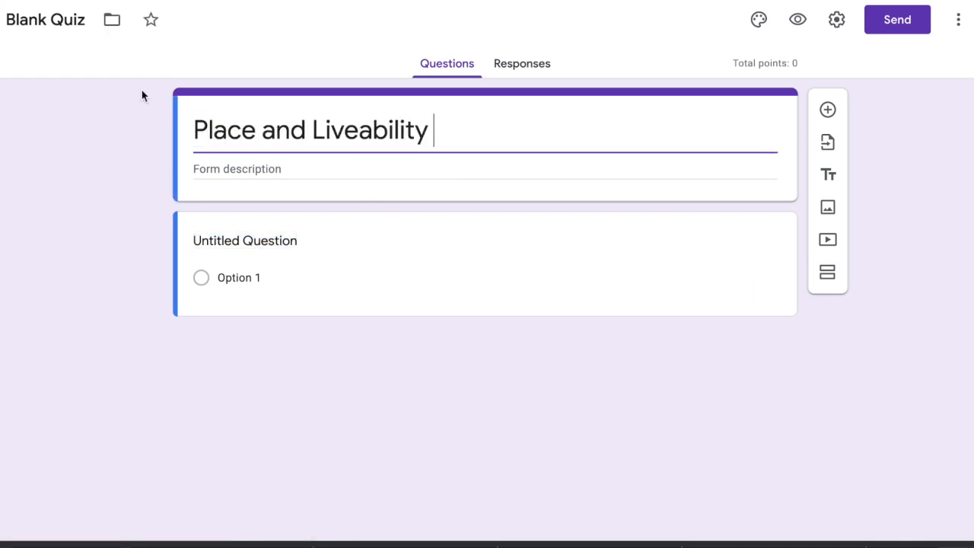
{"action": "left_click", "coordinate": [86, 20]}
{"action": "left_click_drag", "start_coordinate": [86, 20], "coordinate": [4, 20]}
{"action": "type", "text": "P"}
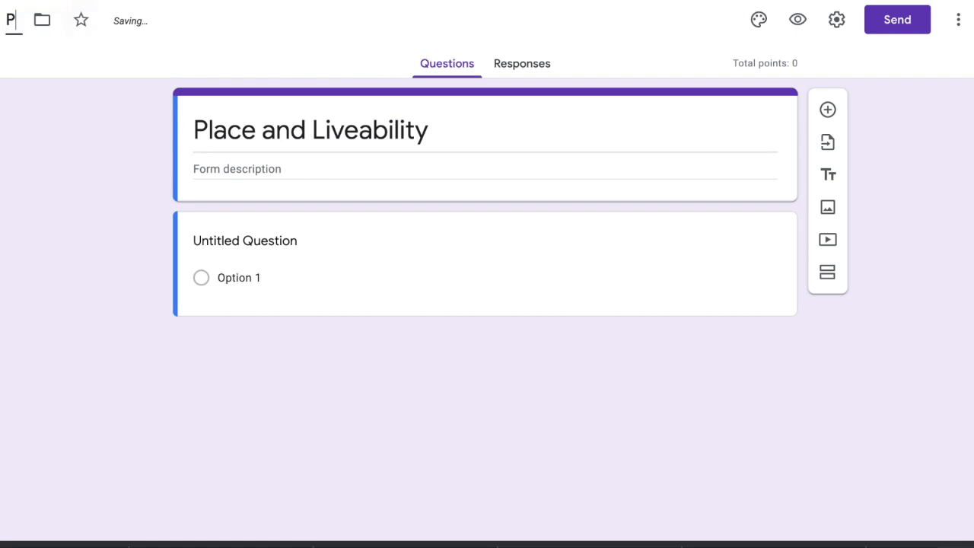
{"action": "type", "text": "lace and liveability"}
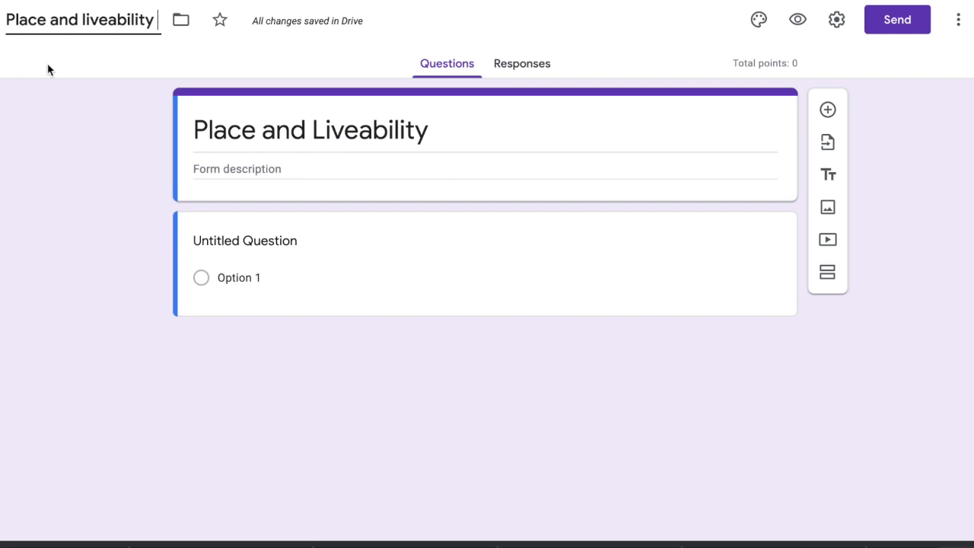
- Delete the default untitled question and add a new section titled "Question One"
{"action": "left_click", "coordinate": [381, 261]}
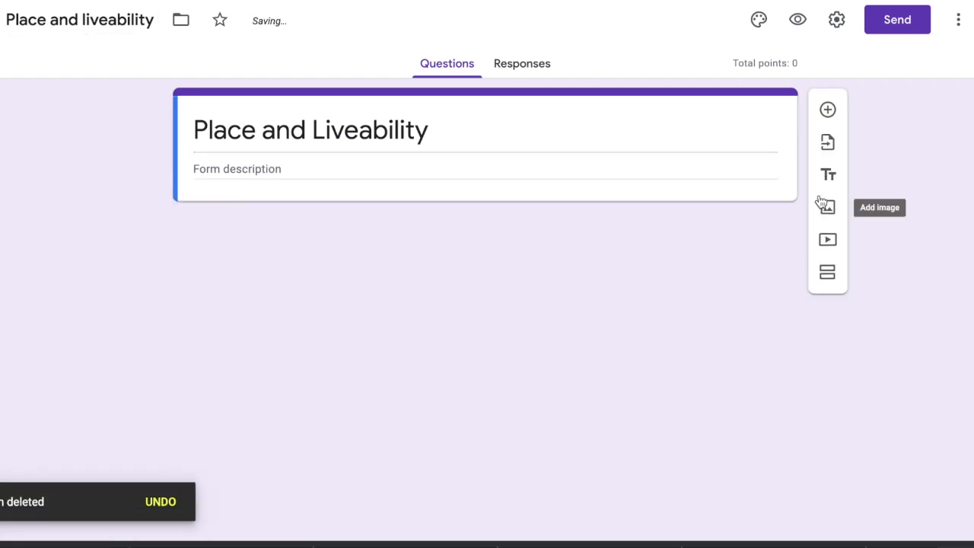
{"action": "left_click", "coordinate": [831, 273]}
{"action": "type", "text": "Question One"}
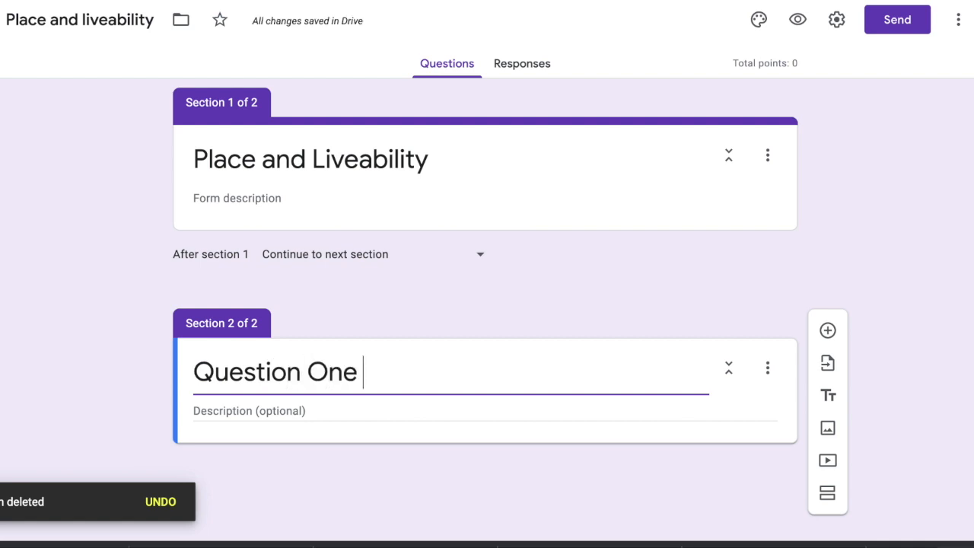
- Add a multiple choice question to the Question One section reading "What is the most liveable city?"
{"action": "left_click", "coordinate": [828, 330]}
{"action": "type", "text": "W"}
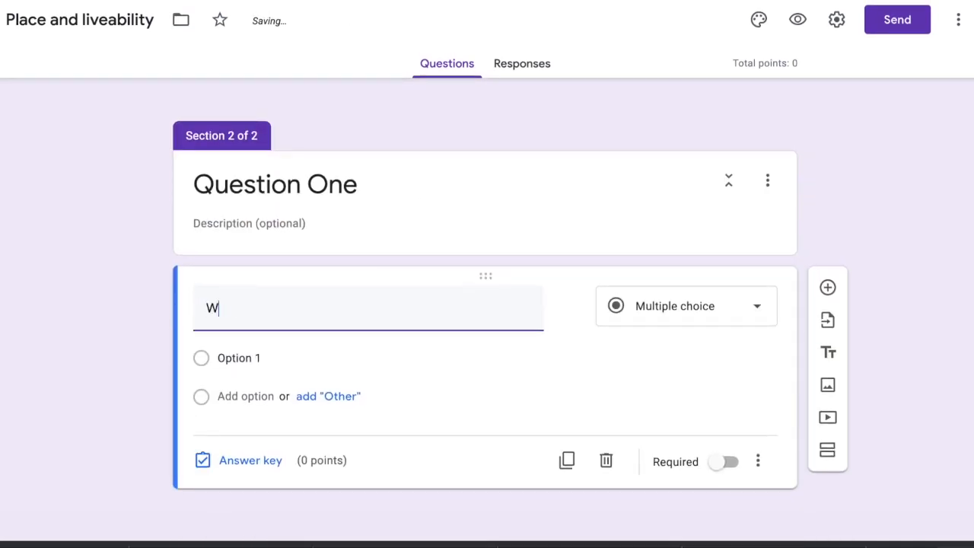
{"action": "type", "text": "hat is the most live"}
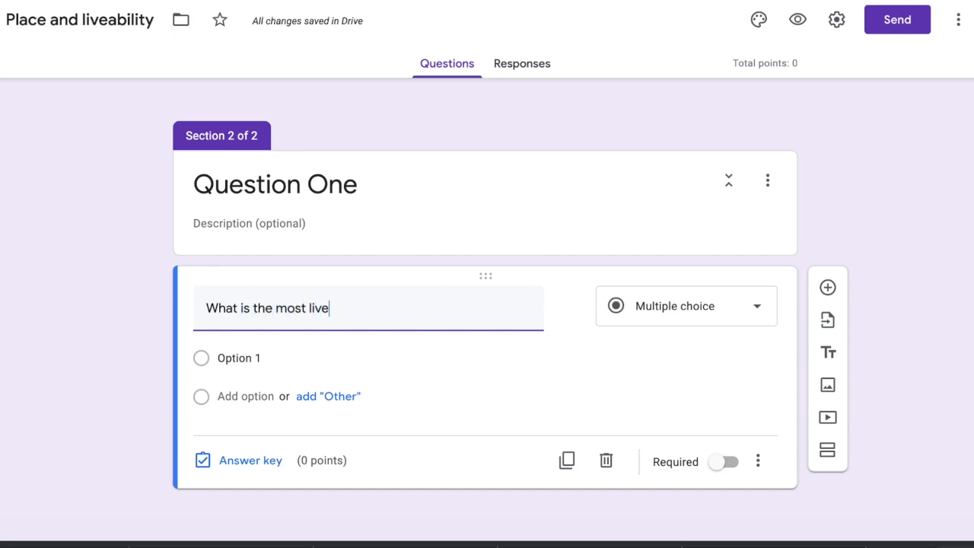
{"action": "type", "text": "able city?"}
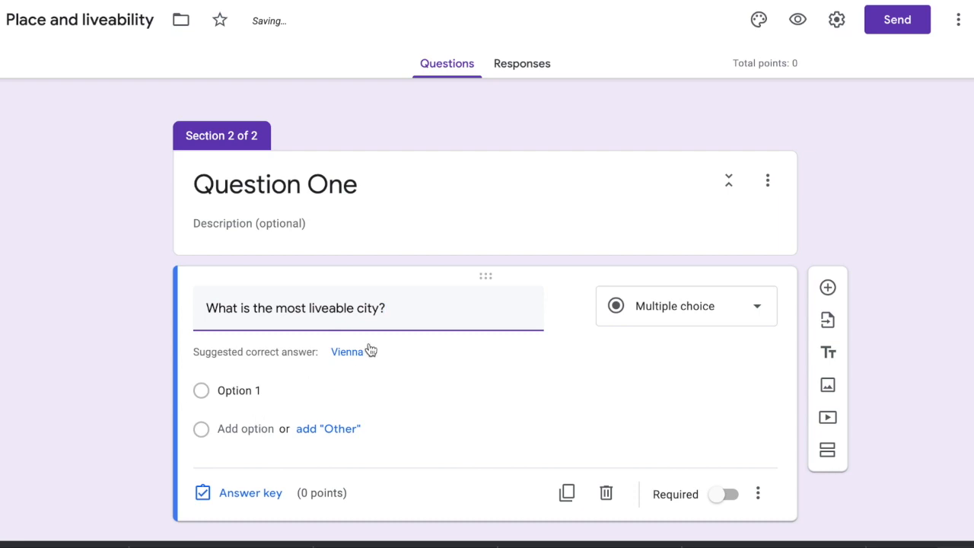
- Accept the suggested correct answer Vienna for the liveable city question and add the options Melbourne and Sydney
{"action": "left_click", "coordinate": [364, 350]}
{"action": "key", "text": "Return"}
{"action": "type", "text": "Me"}
{"action": "key", "text": "Return"}
{"action": "type", "text": "S"}
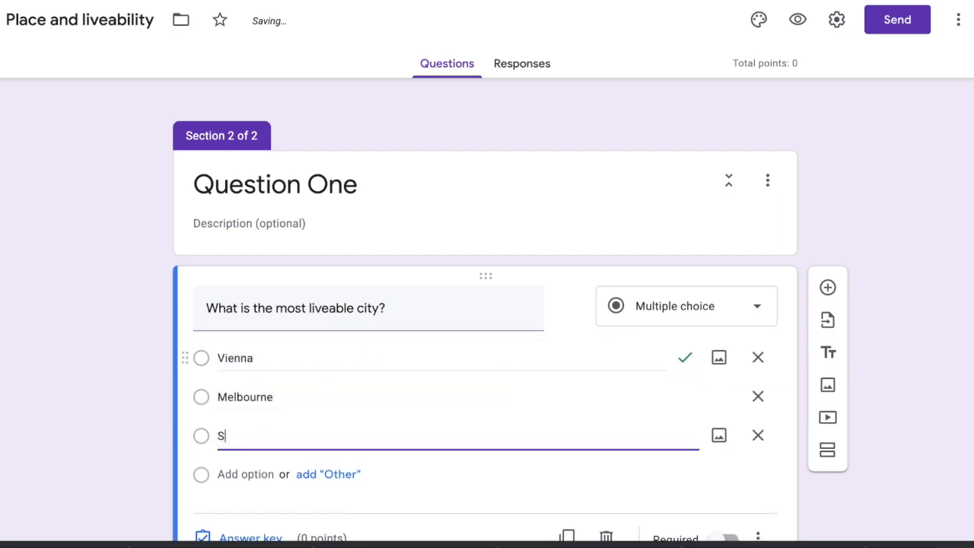
{"action": "type", "text": "ydney"}
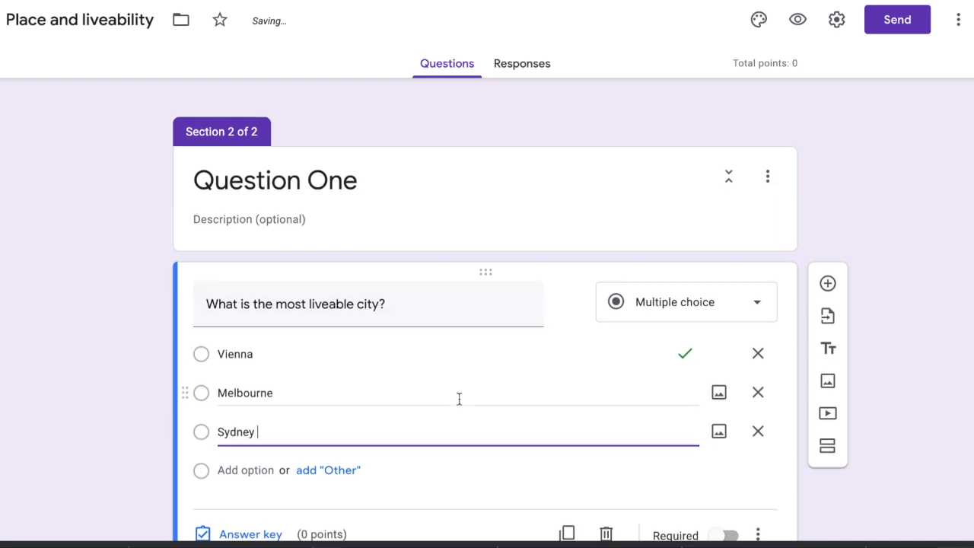
- Set the liveable city question to 1 point in its answer key, with Vienna as the correct answer
{"action": "scroll", "coordinate": [460, 401], "scroll_direction": "down", "scroll_amount": 2}
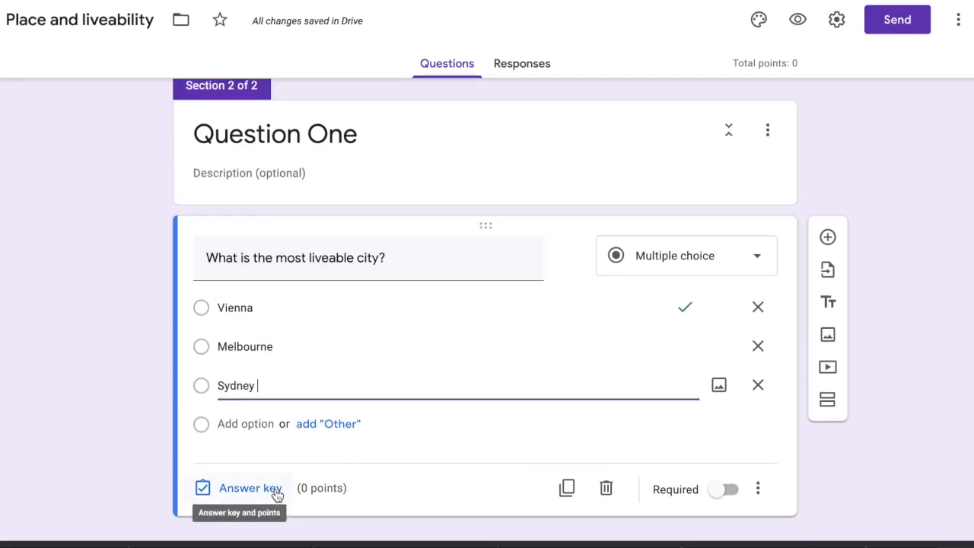
{"action": "left_click", "coordinate": [251, 487]}
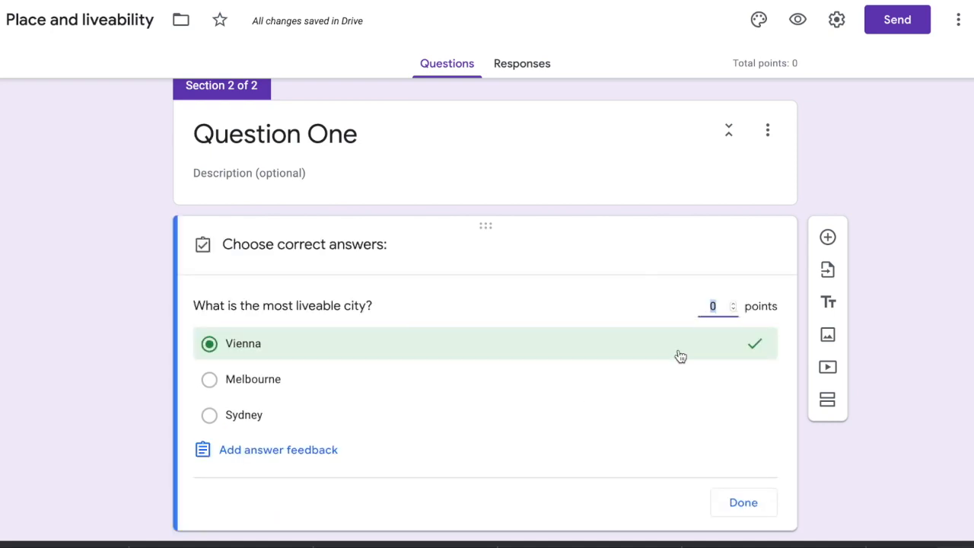
{"action": "left_click", "coordinate": [734, 307]}
{"action": "left_click", "coordinate": [742, 502]}
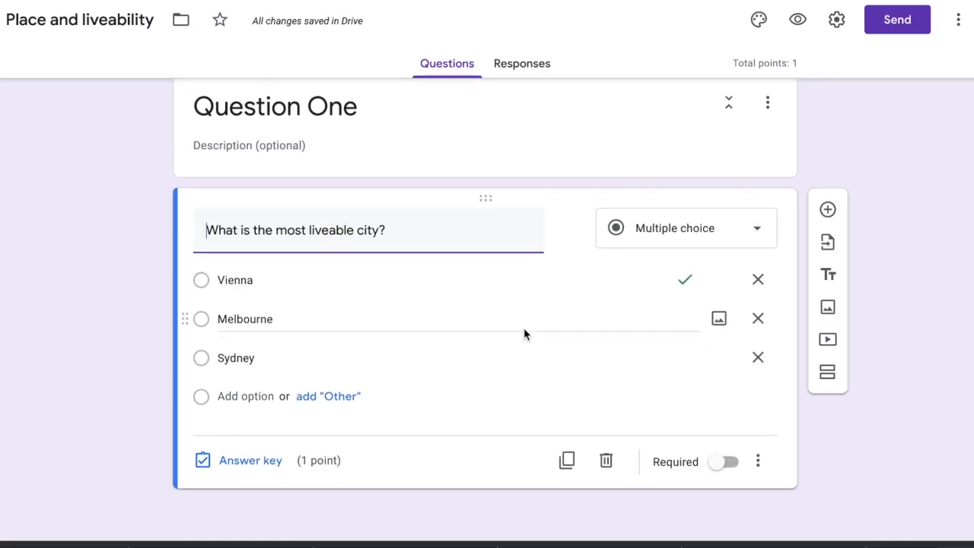
- Add a section titled "Answer One" with the description "Correct answer is A Vienna"
{"action": "left_click", "coordinate": [827, 372]}
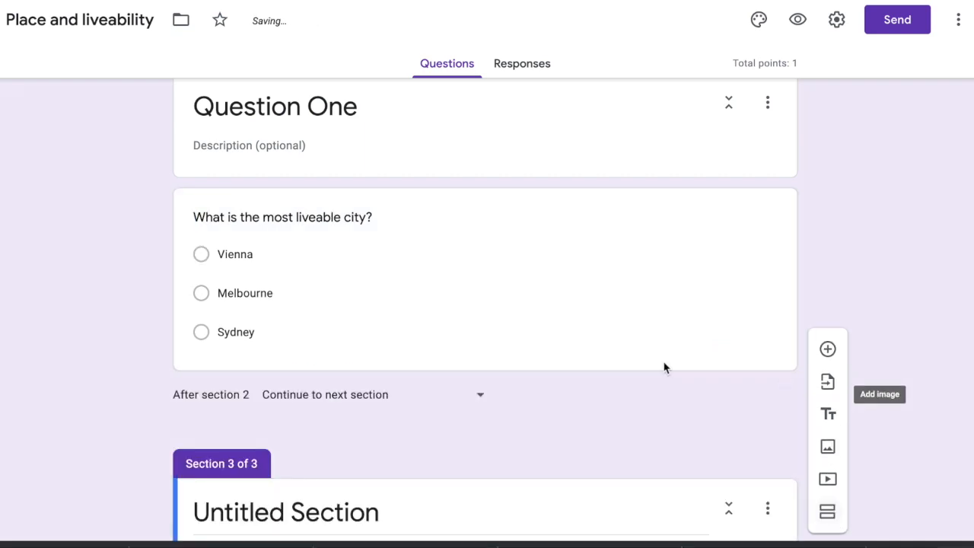
{"action": "left_click", "coordinate": [378, 415]}
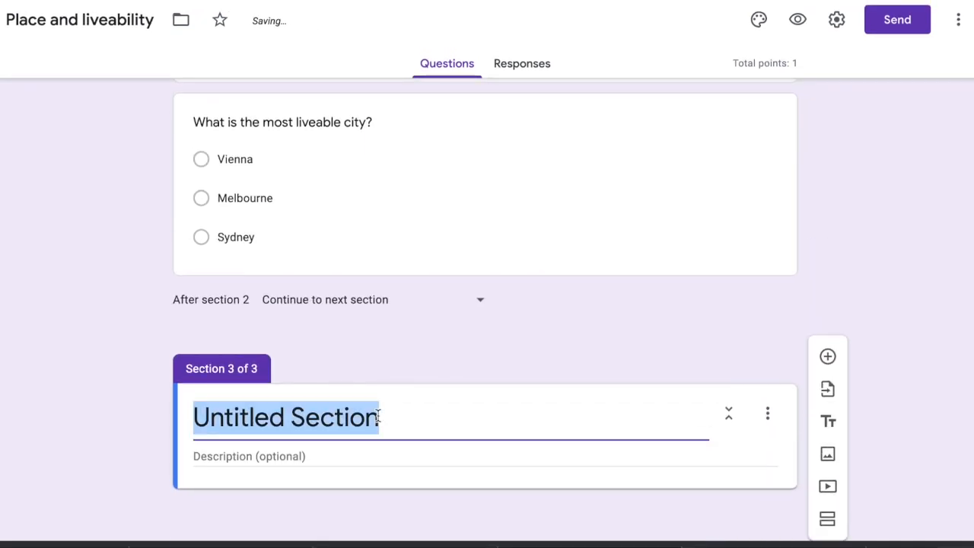
{"action": "type", "text": "Answer "}
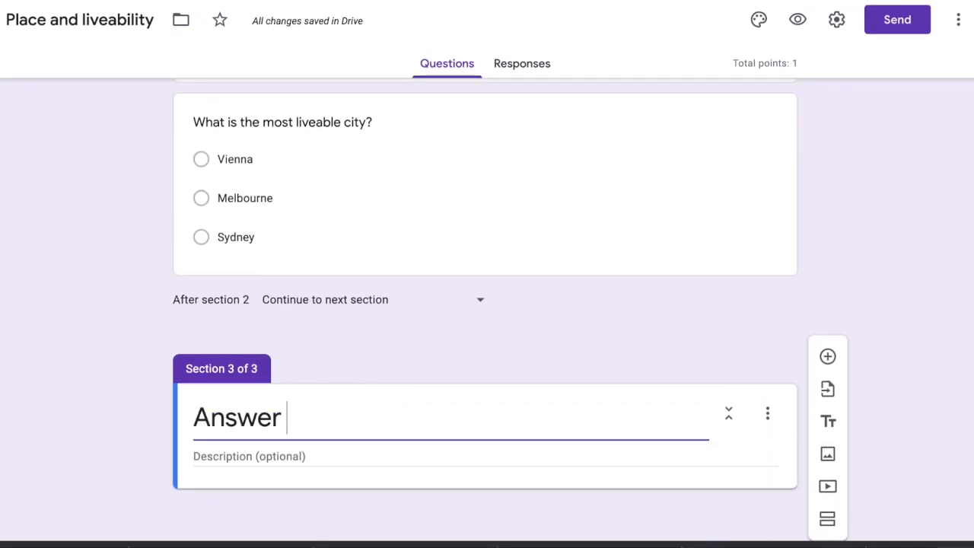
{"action": "type", "text": "One"}
{"action": "left_click", "coordinate": [331, 459]}
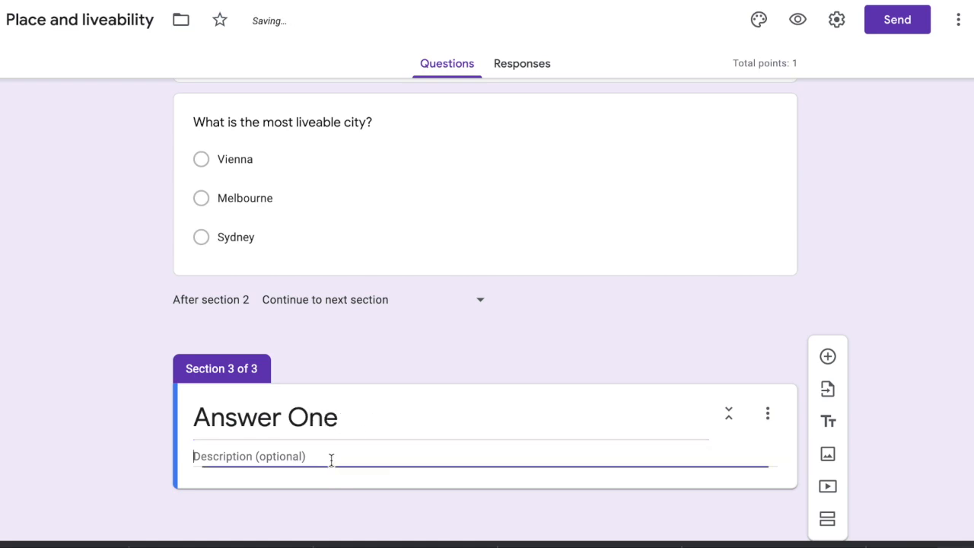
{"action": "type", "text": "Correct"}
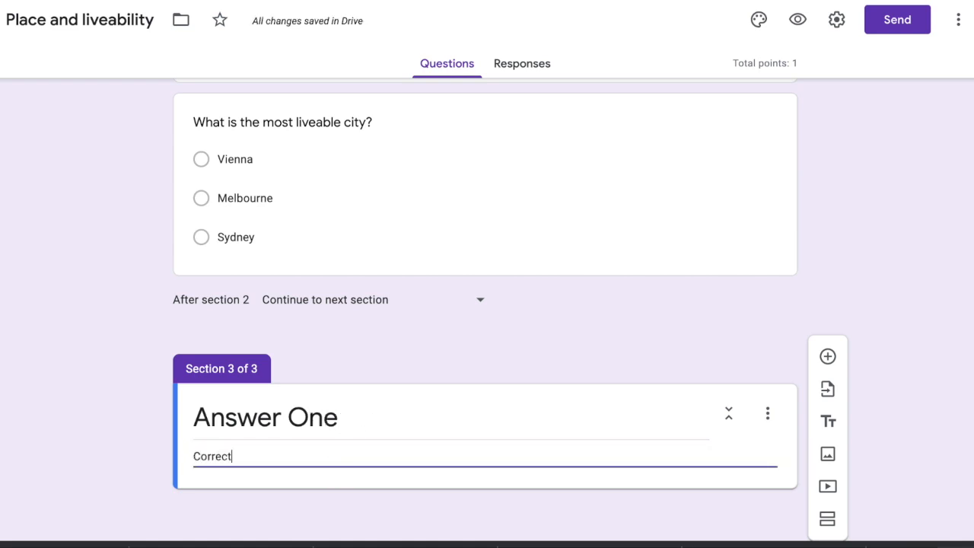
{"action": "type", "text": " answer is A Vienna"}
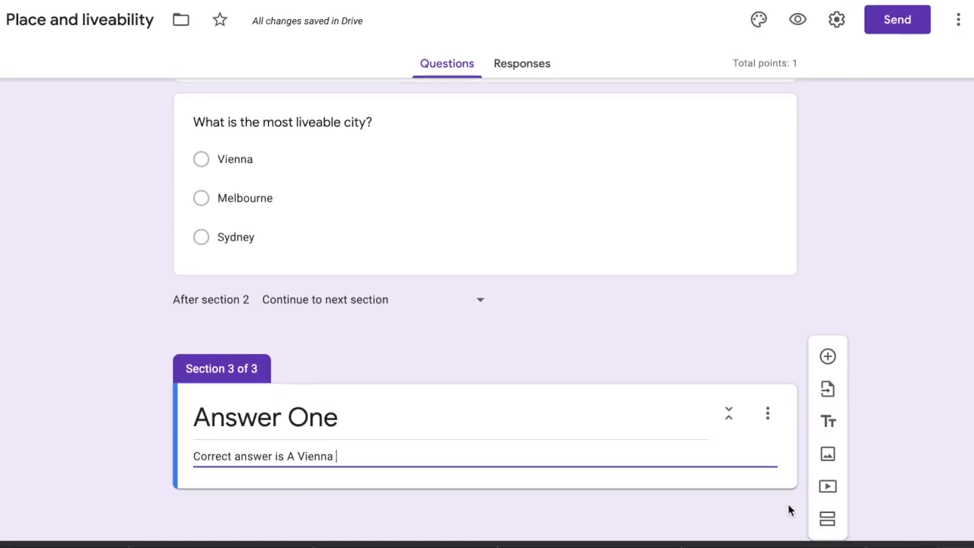
- Add a section titled "Question Two" containing the multiple choice question "What makes a place liveable?"
{"action": "left_click", "coordinate": [827, 519]}
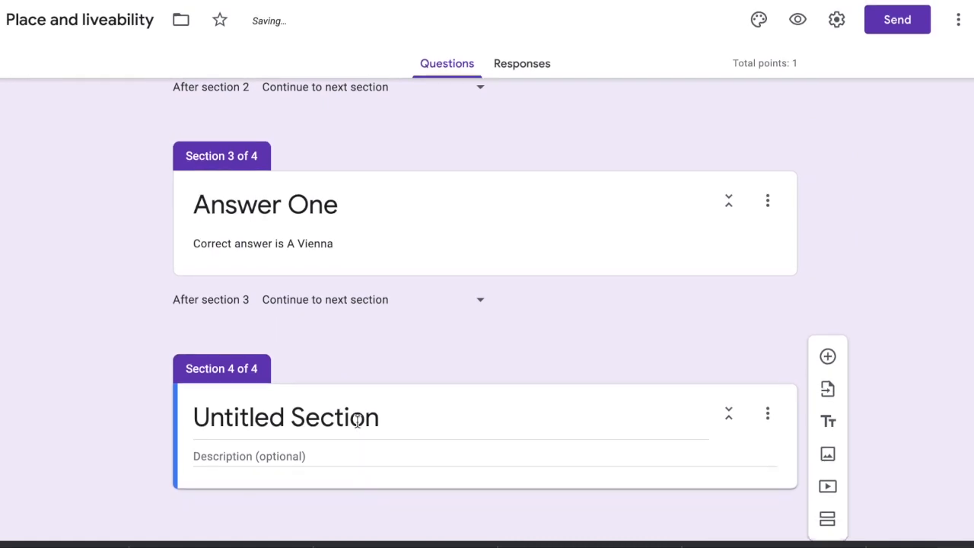
{"action": "left_click", "coordinate": [356, 421]}
{"action": "type", "text": "Que"}
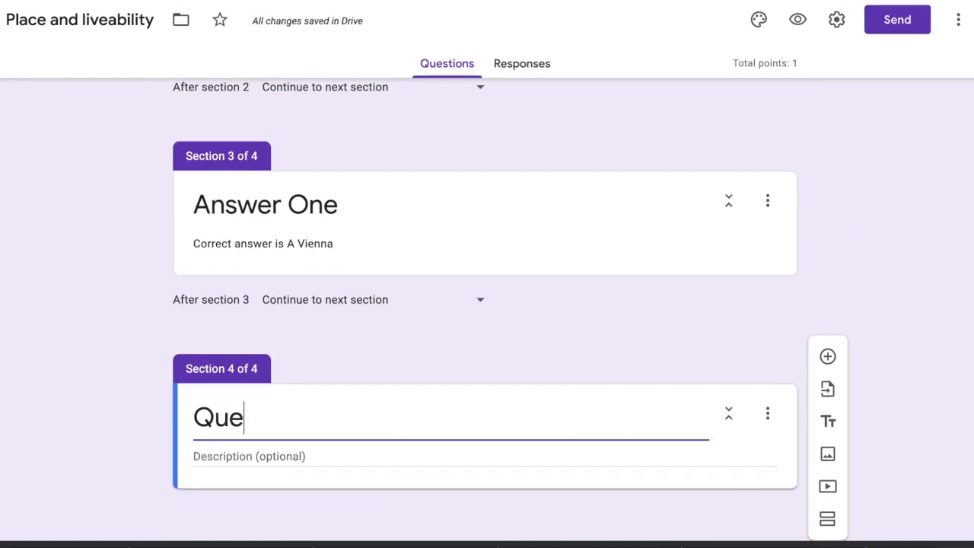
{"action": "type", "text": "stion Two"}
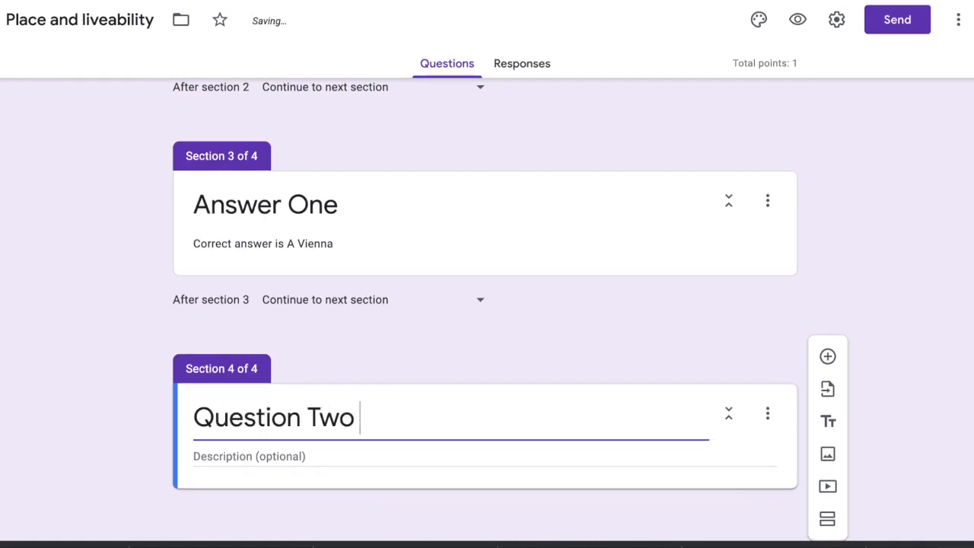
{"action": "left_click", "coordinate": [828, 358]}
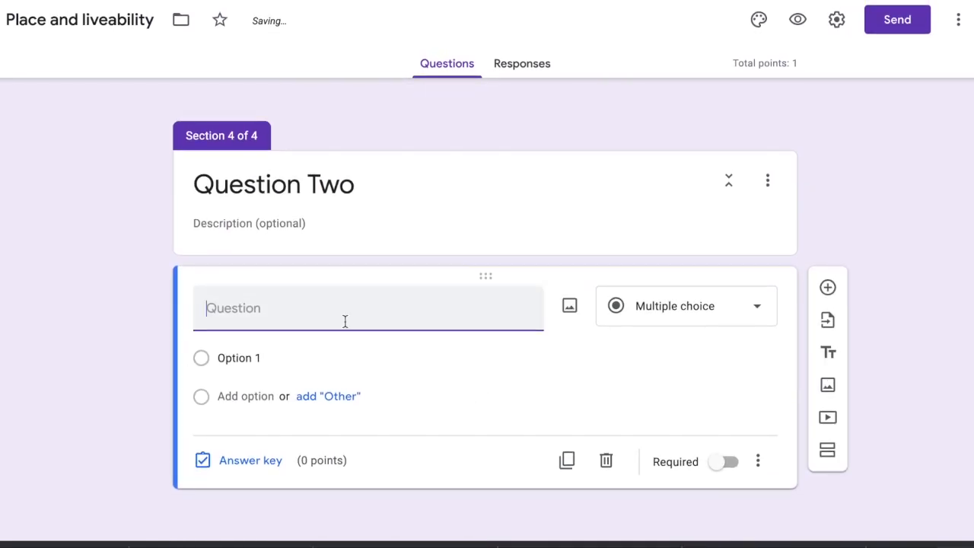
{"action": "type", "text": "What make"}
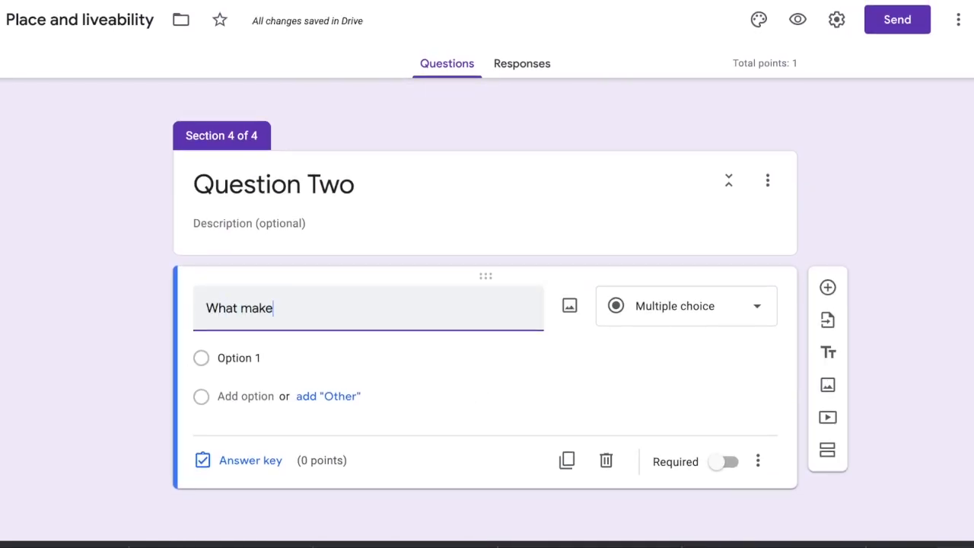
{"action": "type", "text": "s a place liveable?"}
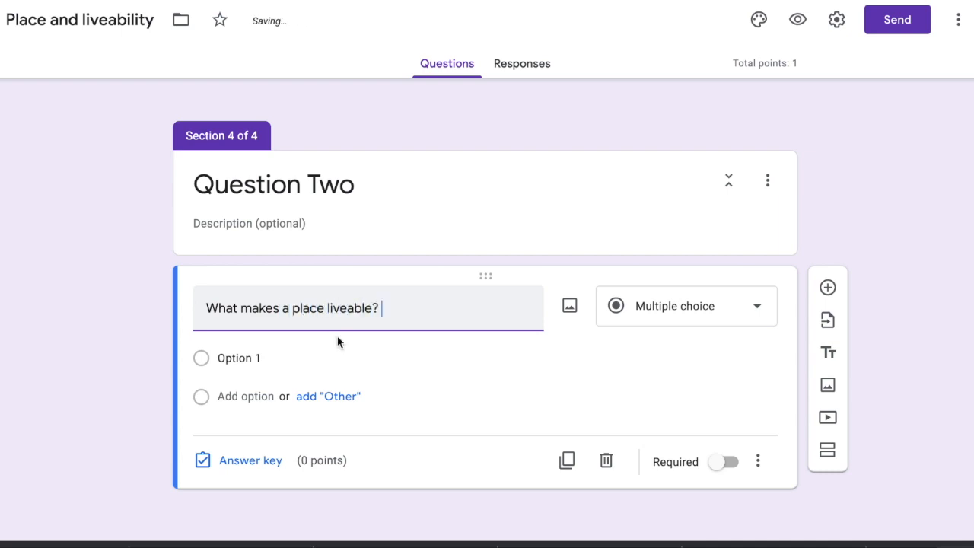
- Enter services, apple and red as the answer options for "What makes a place liveable?"
{"action": "left_click", "coordinate": [365, 362]}
{"action": "type", "text": "services"}
{"action": "key", "text": "Return"}
{"action": "type", "text": "ap"}
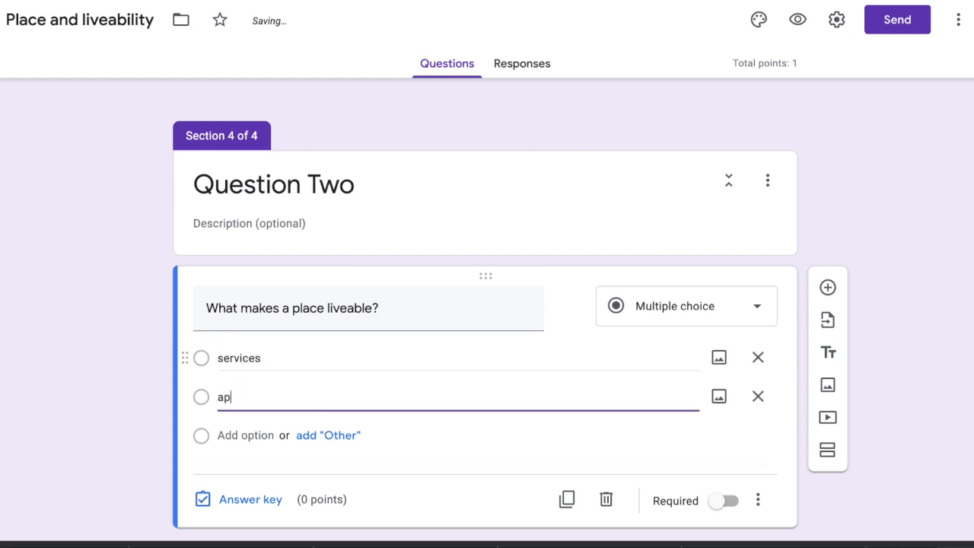
{"action": "key", "text": "Return"}
{"action": "type", "text": "red"}
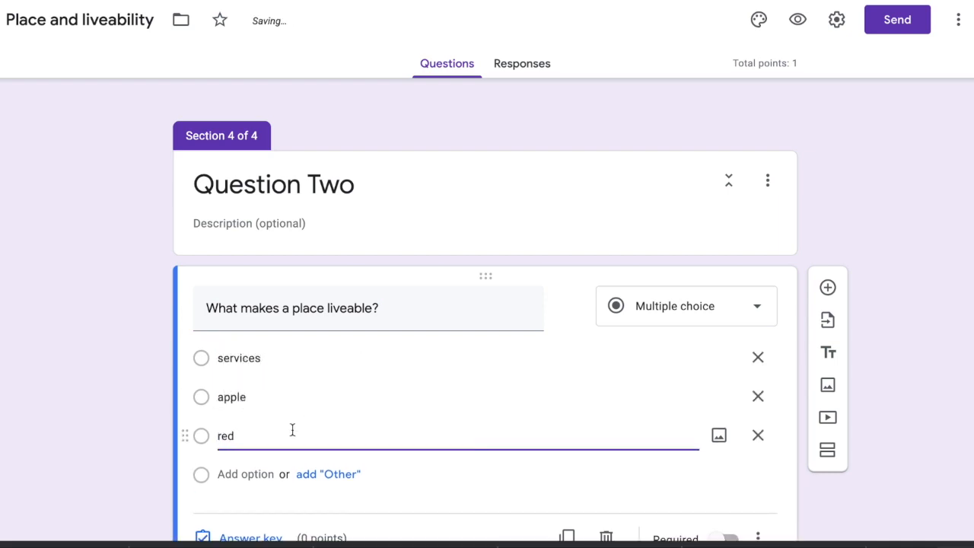
- In the answer key of "What makes a place liveable?", assign 1 point and mark services as correct
{"action": "scroll", "coordinate": [286, 441], "scroll_direction": "down", "scroll_amount": 1}
{"action": "left_click", "coordinate": [268, 486]}
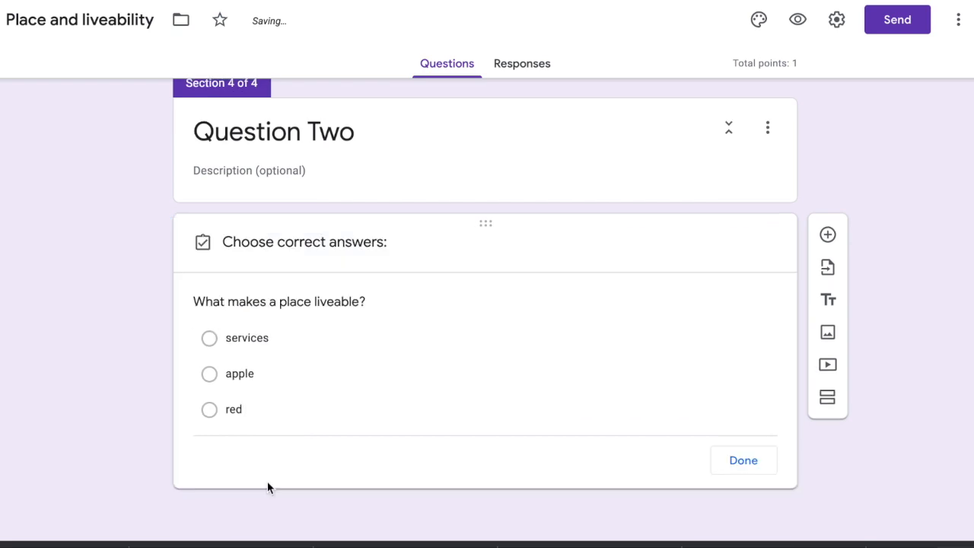
{"action": "left_click", "coordinate": [734, 301]}
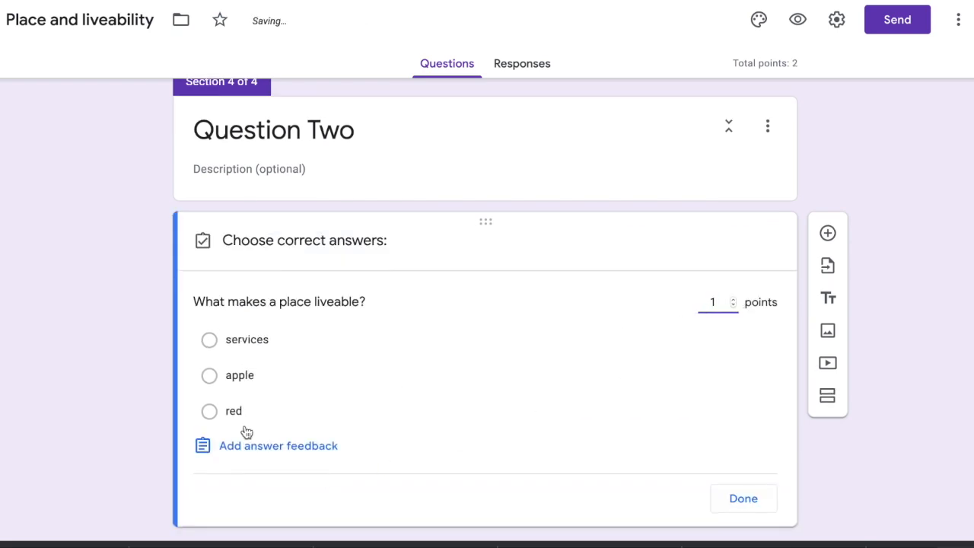
{"action": "left_click", "coordinate": [213, 346]}
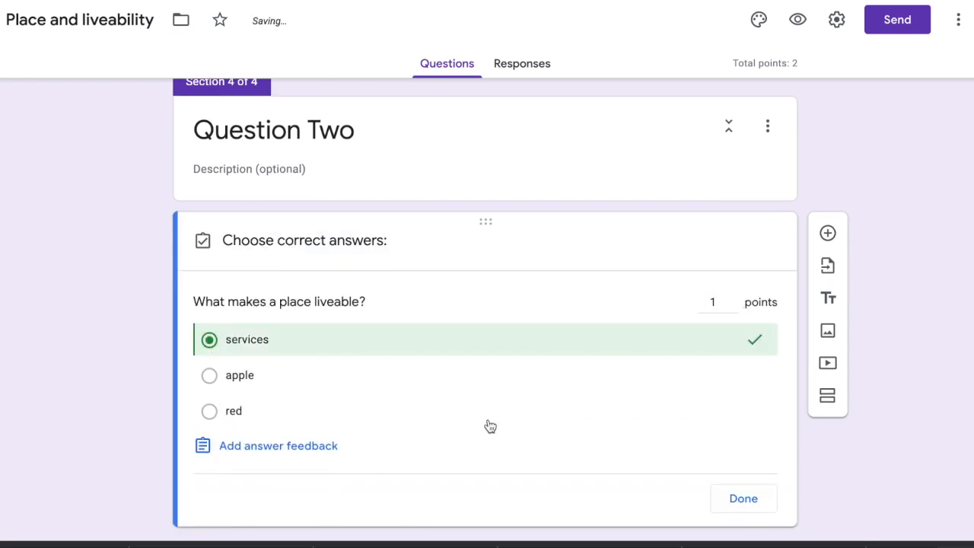
{"action": "left_click", "coordinate": [743, 497]}
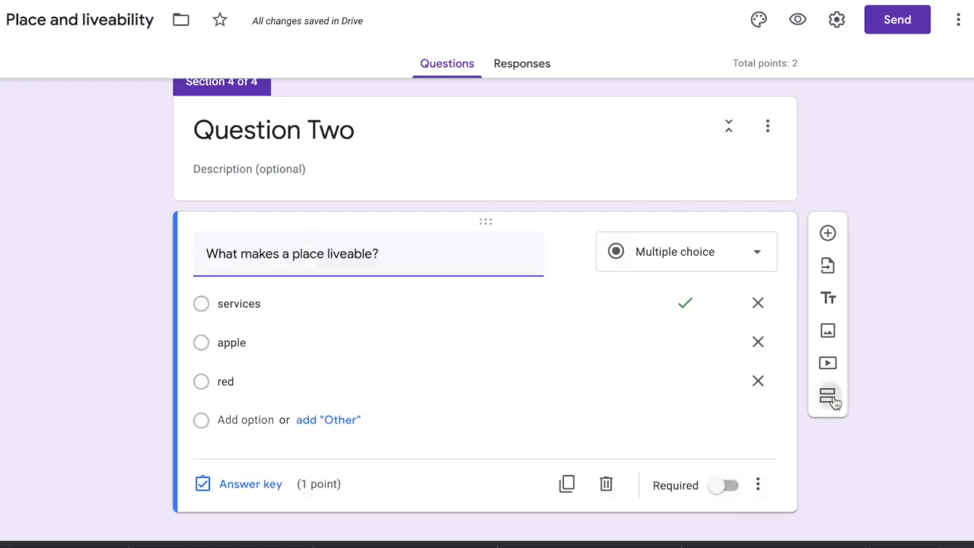
- Add a section titled "Answer Two" after the Question Two section
{"action": "left_click", "coordinate": [827, 396]}
{"action": "type", "text": "Answer Two"}
{"action": "left_click", "coordinate": [306, 456]}
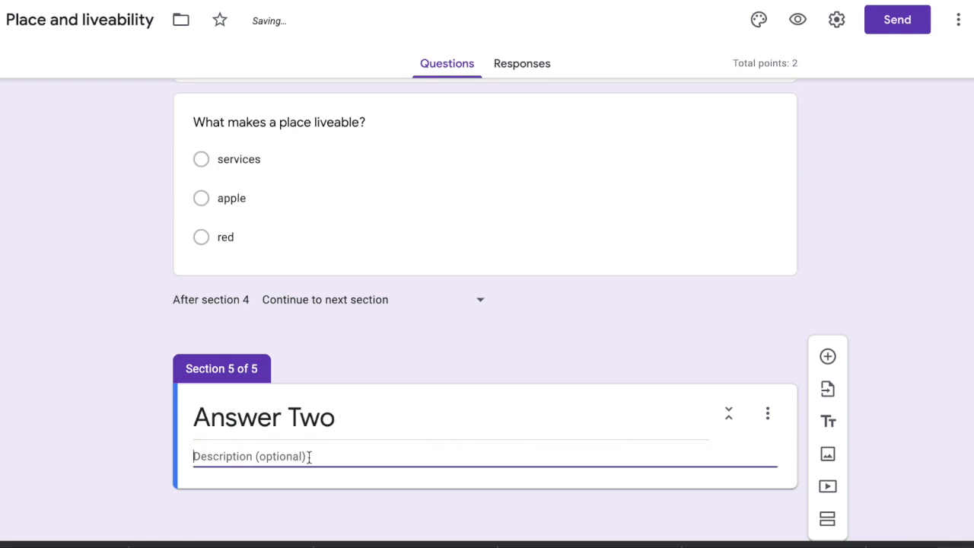
- Search YouTube for "liveability" and insert the video "The Ten Most Livable Cities In The World" into the Answer Two section
{"action": "left_click", "coordinate": [828, 488]}
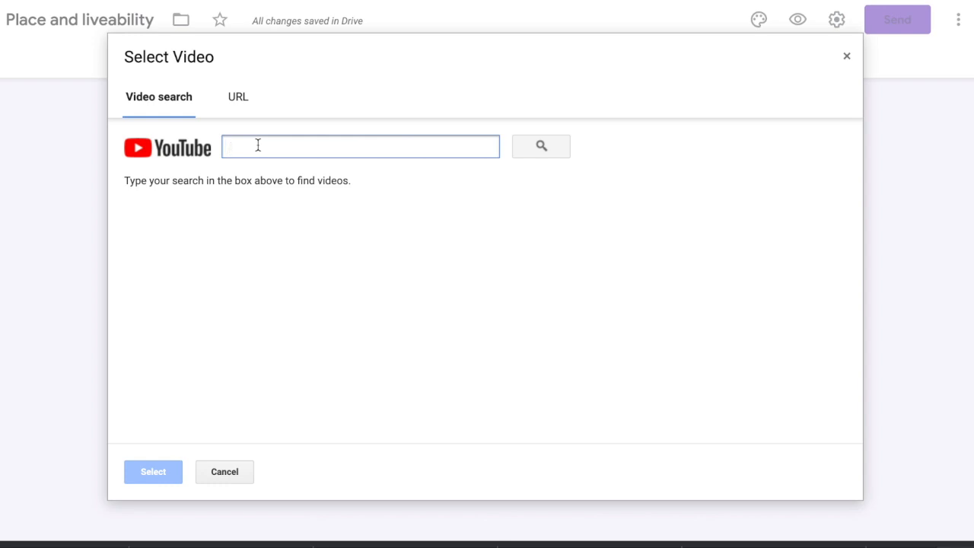
{"action": "type", "text": "liveability"}
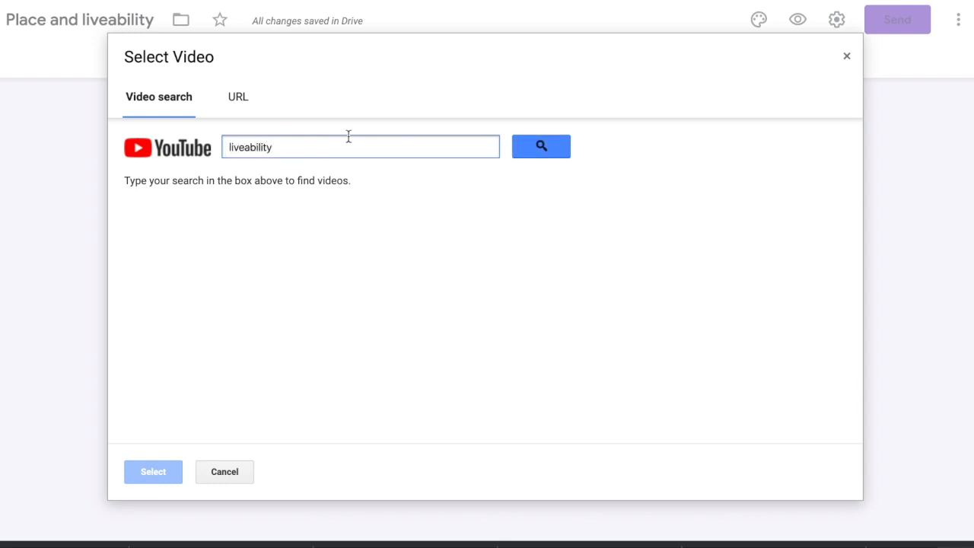
{"action": "left_click", "coordinate": [539, 151]}
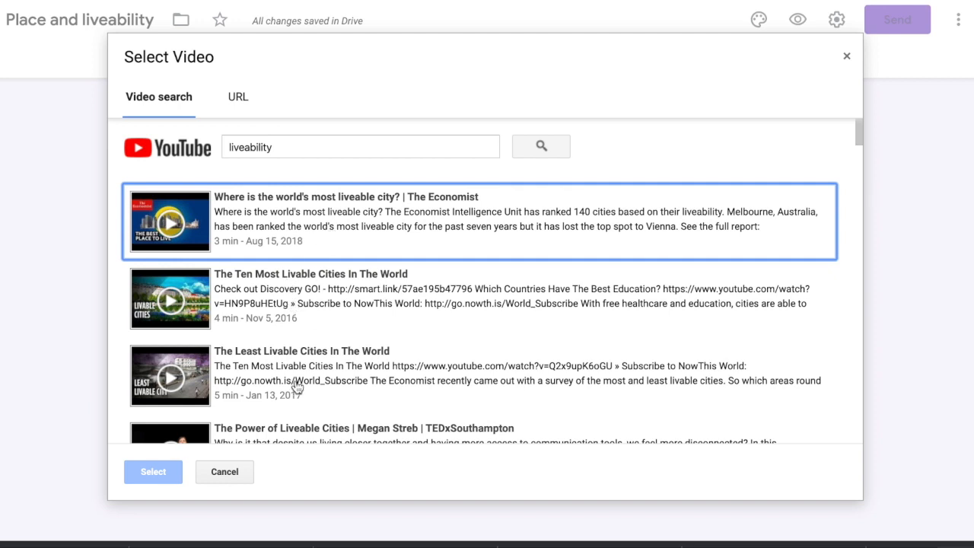
{"action": "double_click", "coordinate": [304, 312]}
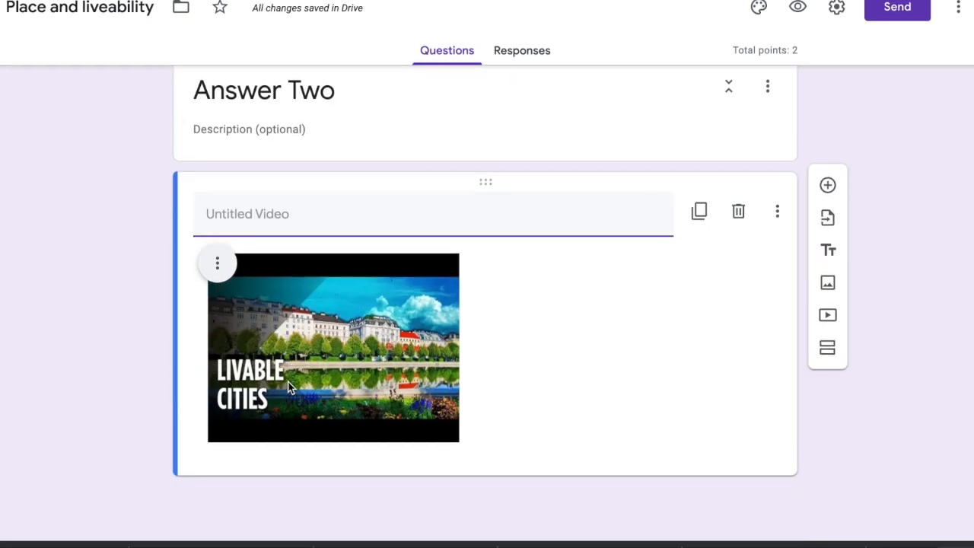
{"action": "scroll", "coordinate": [288, 384], "scroll_direction": "up", "scroll_amount": 4}
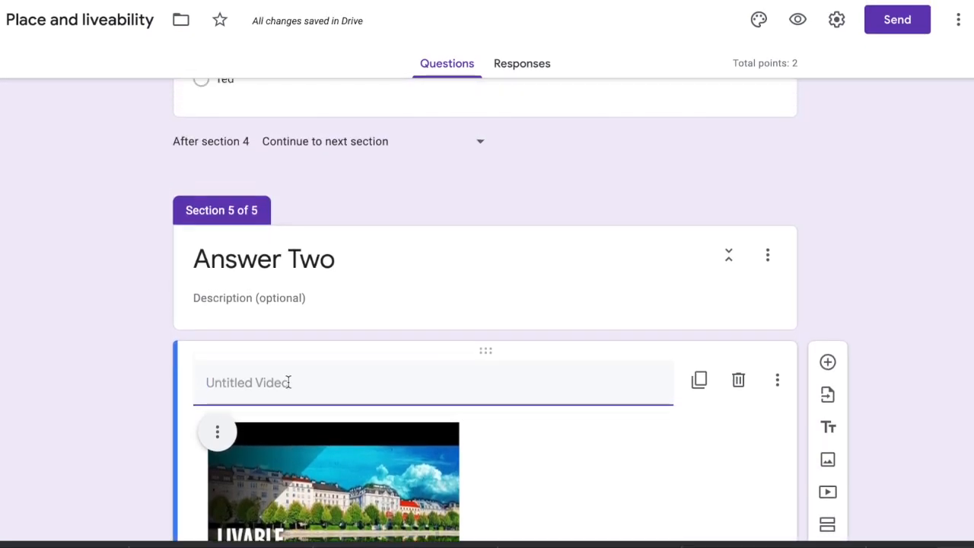
{"action": "scroll", "coordinate": [288, 385], "scroll_direction": "up", "scroll_amount": 2}
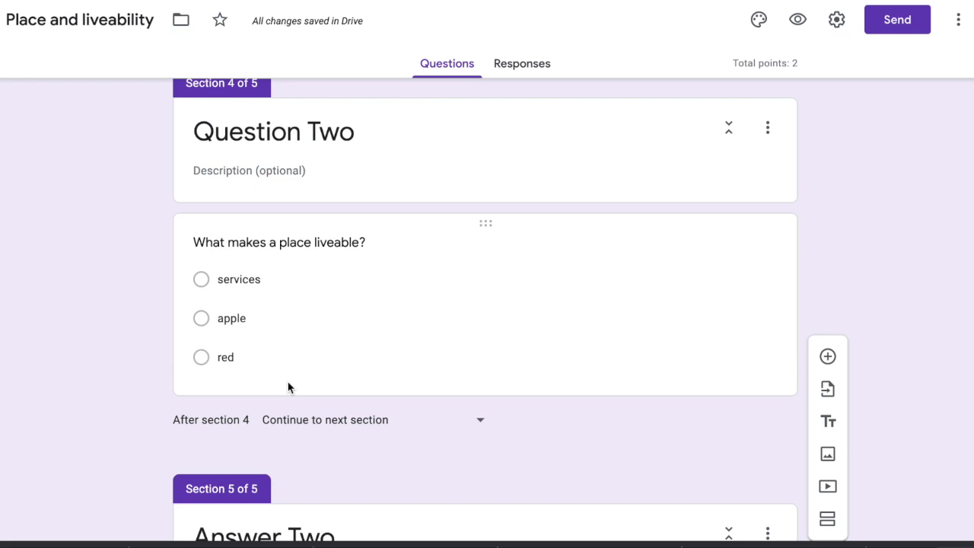
- Preview the quiz and submit a test response with Melbourne for Question One and services for Question Two
{"action": "scroll", "coordinate": [287, 387], "scroll_direction": "up", "scroll_amount": 12}
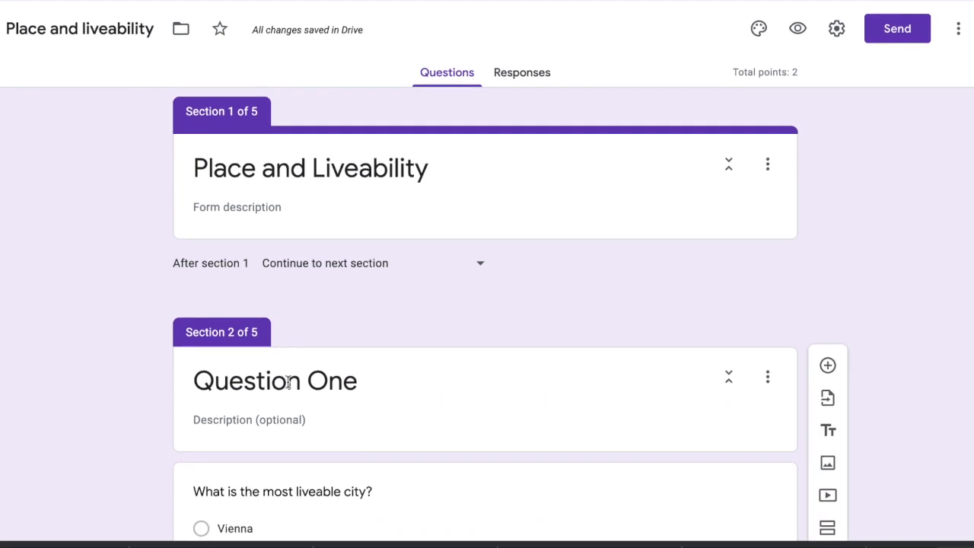
{"action": "left_click", "coordinate": [798, 25]}
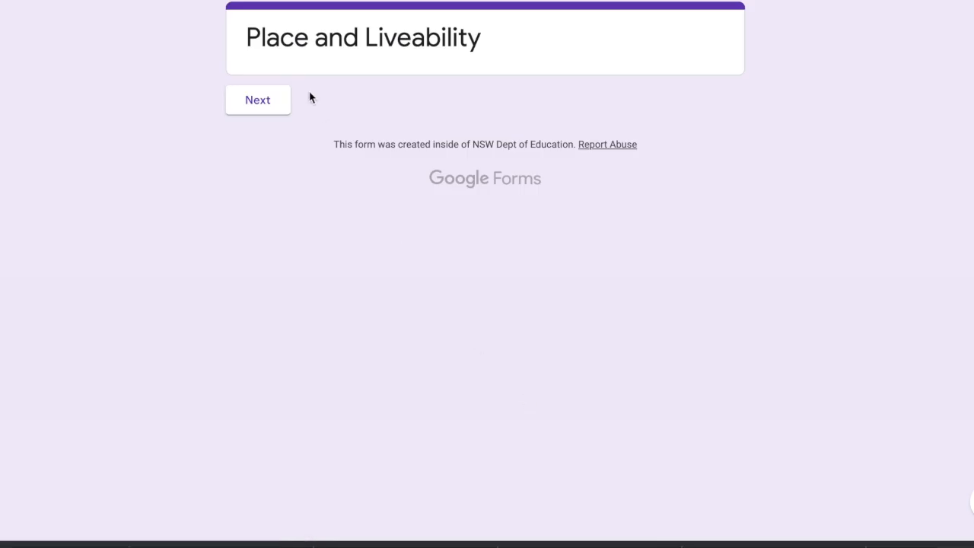
{"action": "left_click", "coordinate": [257, 105]}
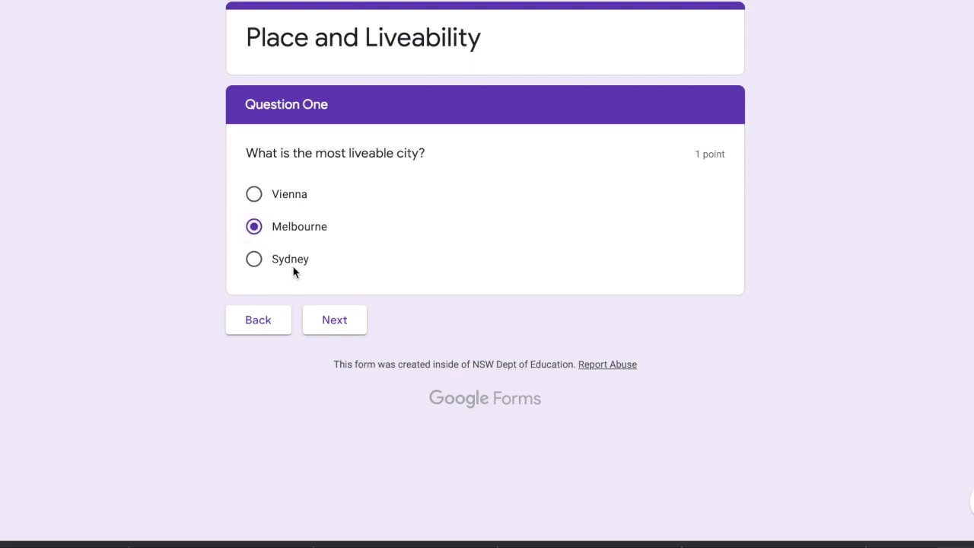
{"action": "left_click", "coordinate": [328, 326]}
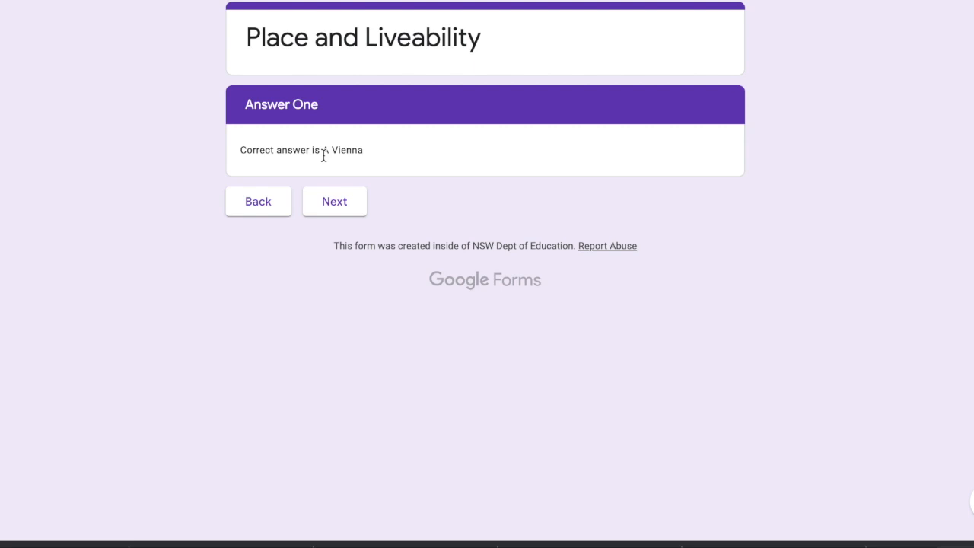
{"action": "left_click", "coordinate": [332, 206]}
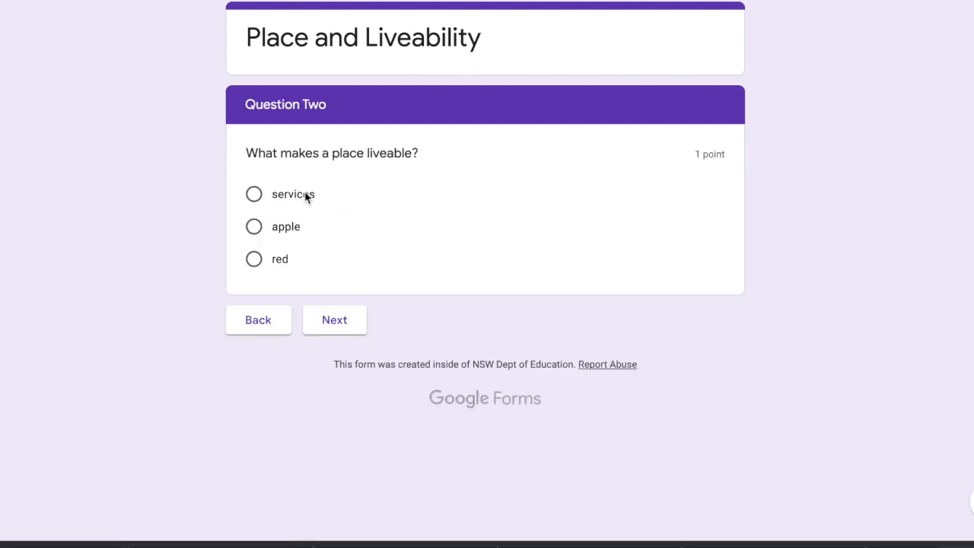
{"action": "left_click", "coordinate": [305, 196]}
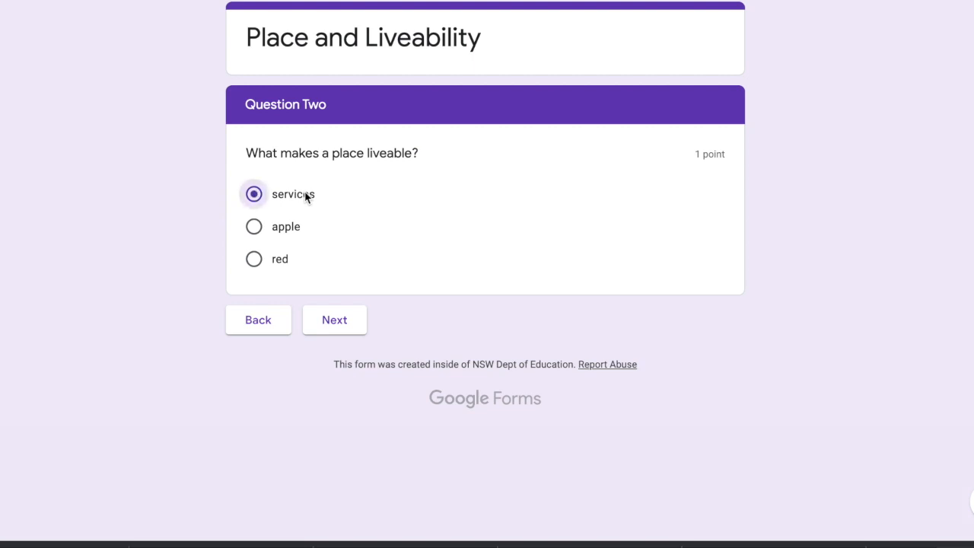
{"action": "left_click", "coordinate": [340, 333]}
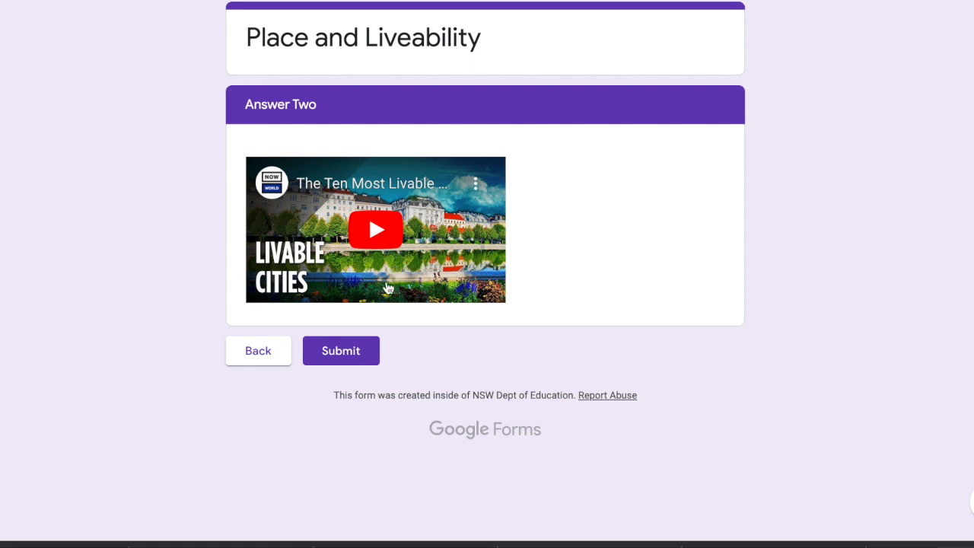
{"action": "left_click", "coordinate": [352, 351]}
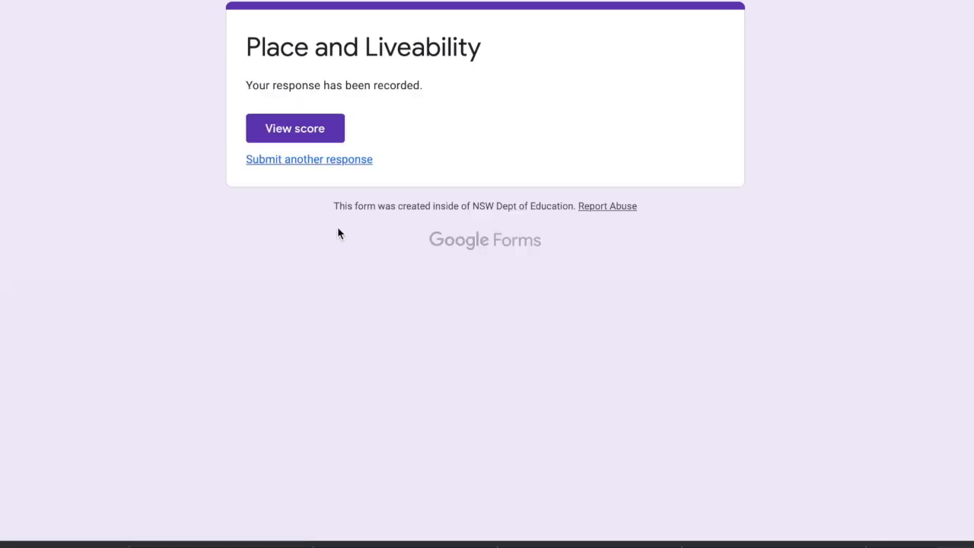
- View the score of the submitted test response and review the marking of each question and answer section
{"action": "left_click", "coordinate": [327, 129]}
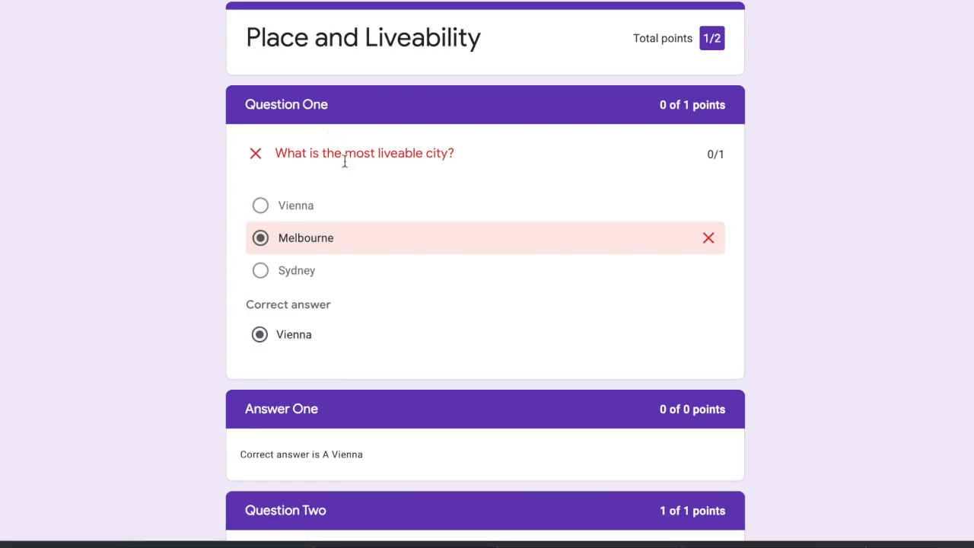
{"action": "scroll", "coordinate": [344, 160], "scroll_direction": "down", "scroll_amount": 1}
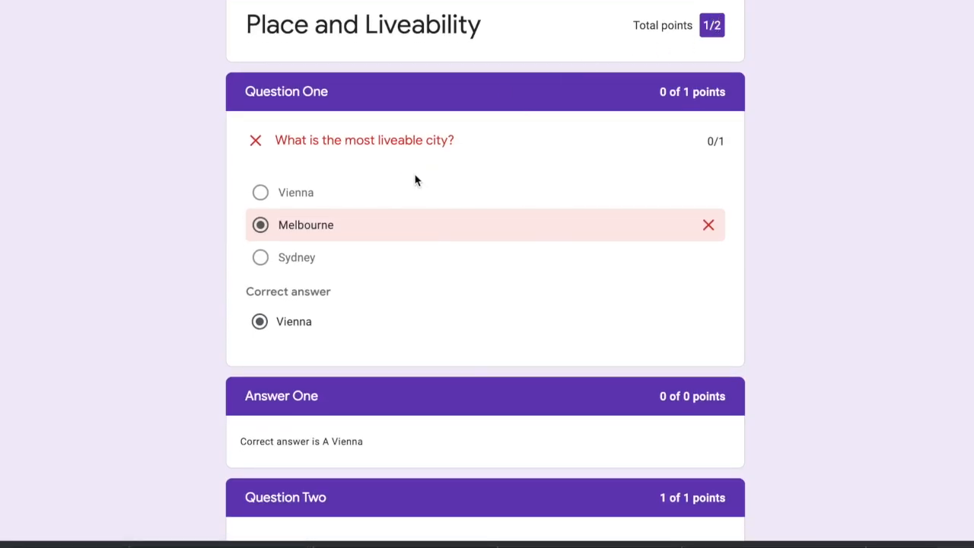
{"action": "scroll", "coordinate": [410, 162], "scroll_direction": "down", "scroll_amount": 3}
{"action": "scroll", "coordinate": [401, 304], "scroll_direction": "down", "scroll_amount": 3}
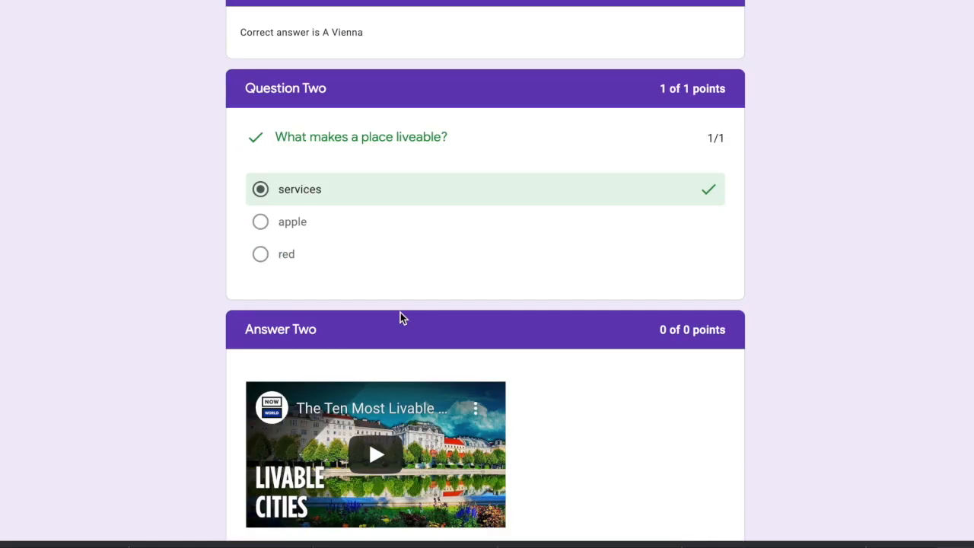
{"action": "scroll", "coordinate": [401, 318], "scroll_direction": "up", "scroll_amount": 6}
{"action": "scroll", "coordinate": [401, 318], "scroll_direction": "down", "scroll_amount": 5}
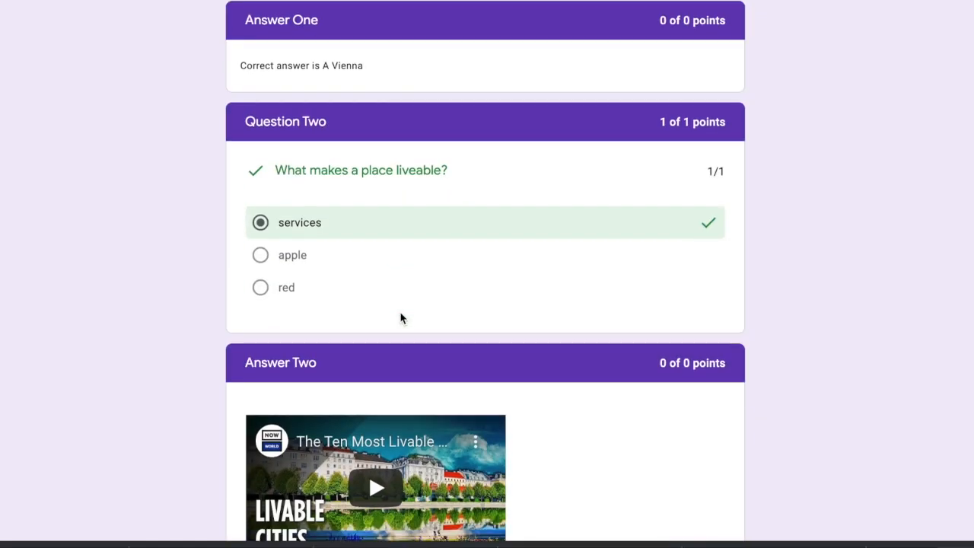
{"action": "scroll", "coordinate": [401, 318], "scroll_direction": "up", "scroll_amount": 4}
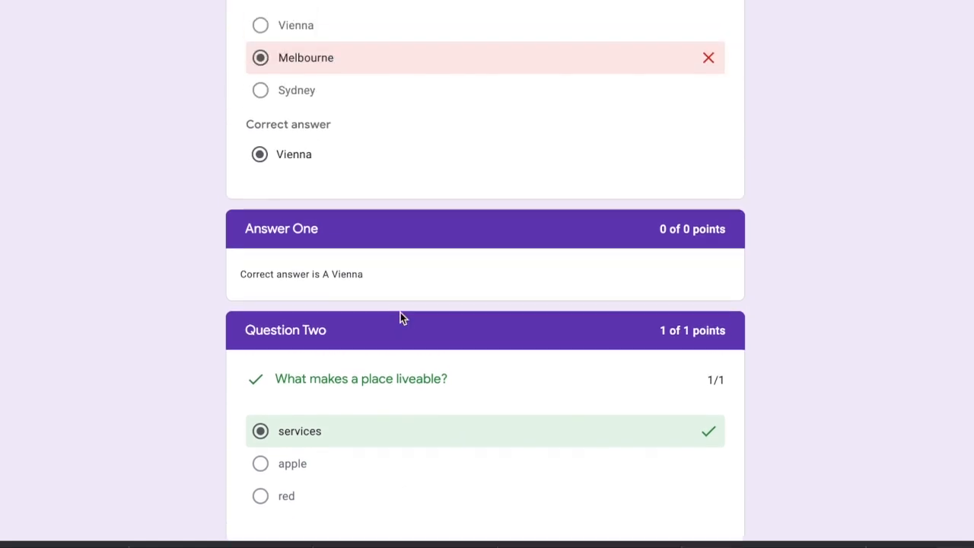
{"action": "scroll", "coordinate": [401, 318], "scroll_direction": "up", "scroll_amount": 1}
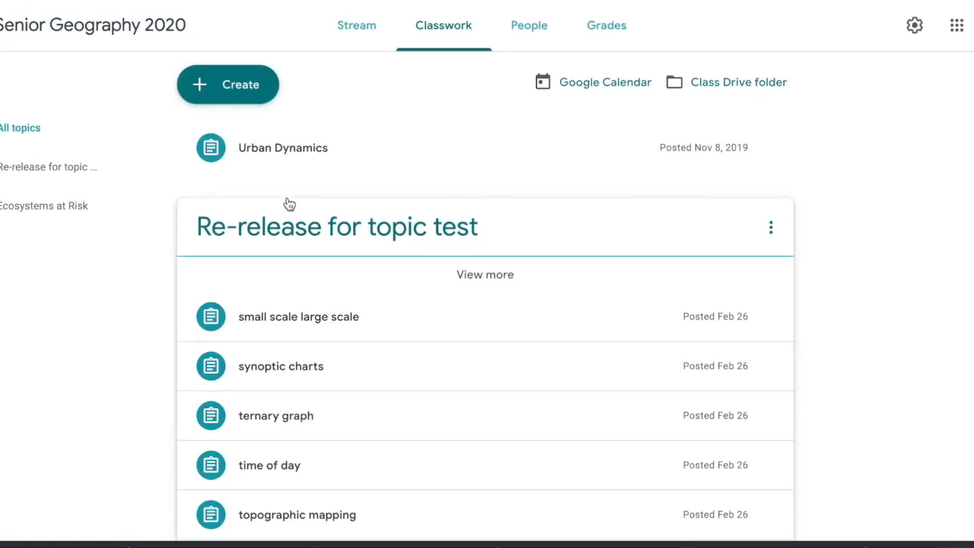
- In the Senior Geography 2020 class in Google Classroom, create an assignment titled "Place and Liveability" with the instructions "Complete on Tuesday"
{"action": "left_click", "coordinate": [259, 81]}
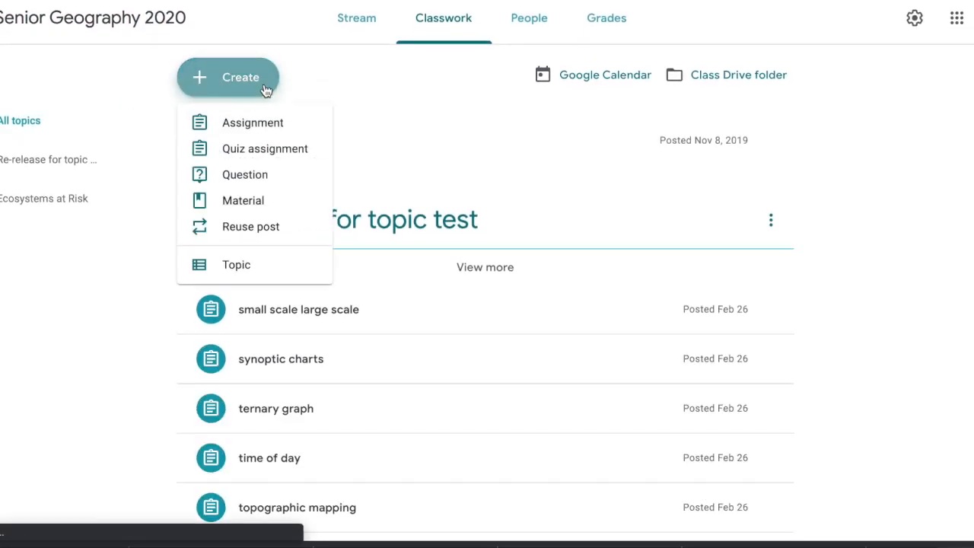
{"action": "left_click", "coordinate": [254, 124]}
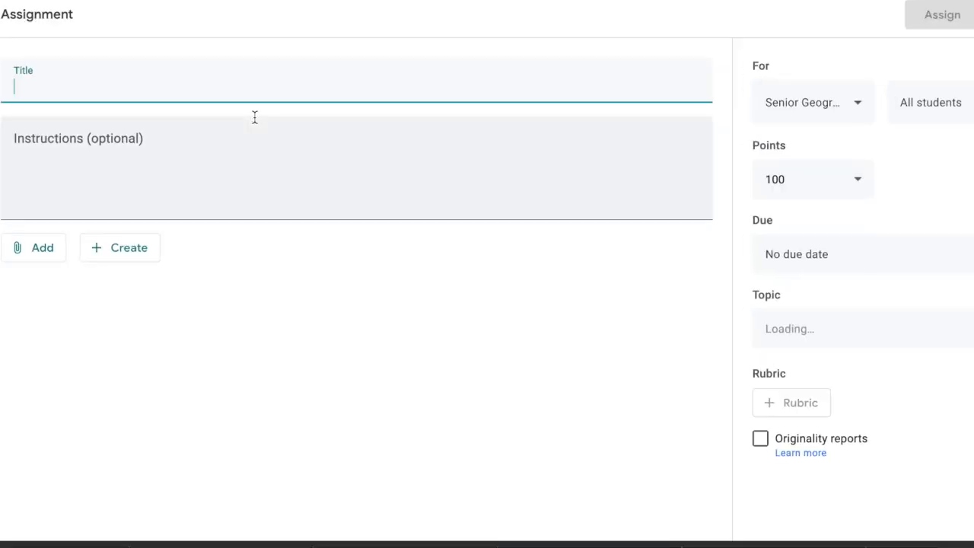
{"action": "type", "text": "P"}
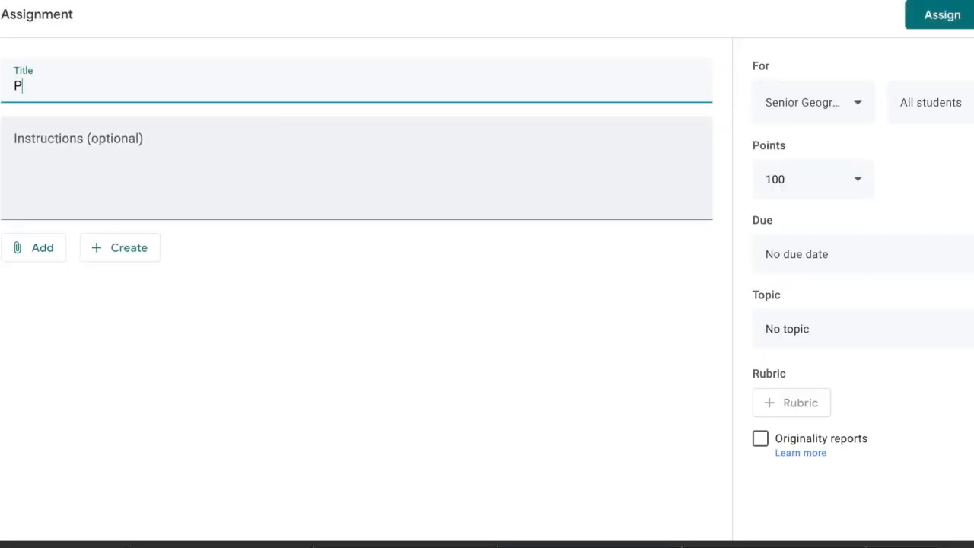
{"action": "type", "text": "lace and Liveability"}
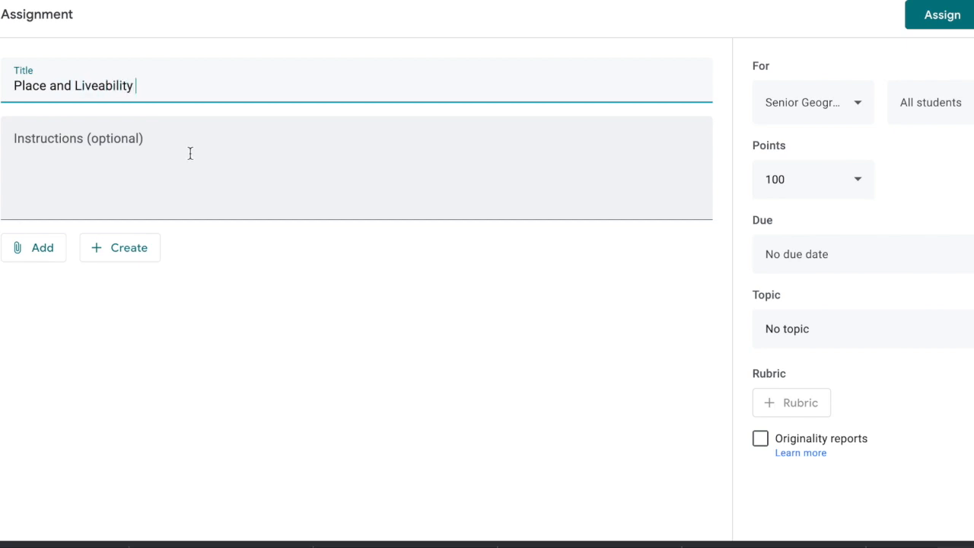
{"action": "left_click", "coordinate": [171, 178]}
{"action": "type", "text": "Complete"}
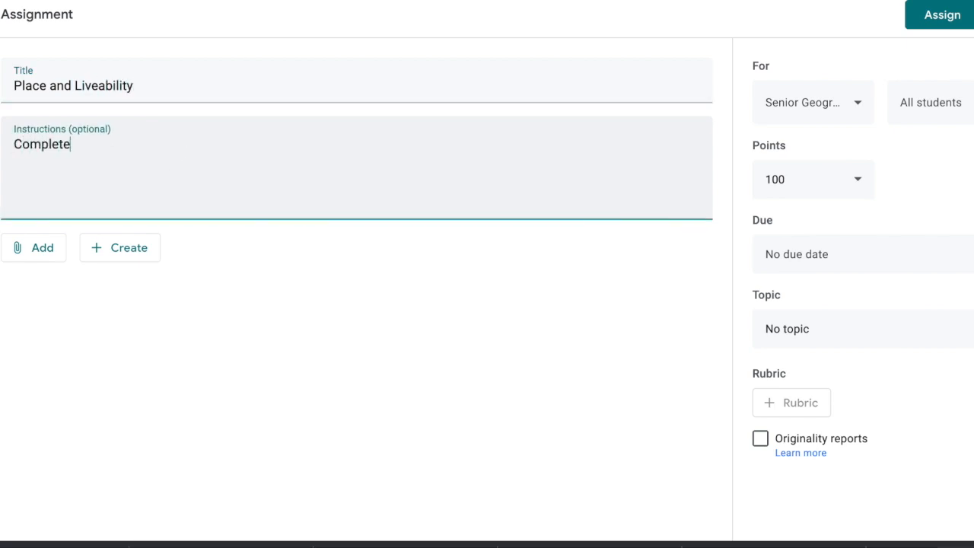
{"action": "type", "text": " on Tuesday"}
- Attach today's most recent "Place and liveability" form from Google Drive to the assignment
{"action": "left_click", "coordinate": [48, 256]}
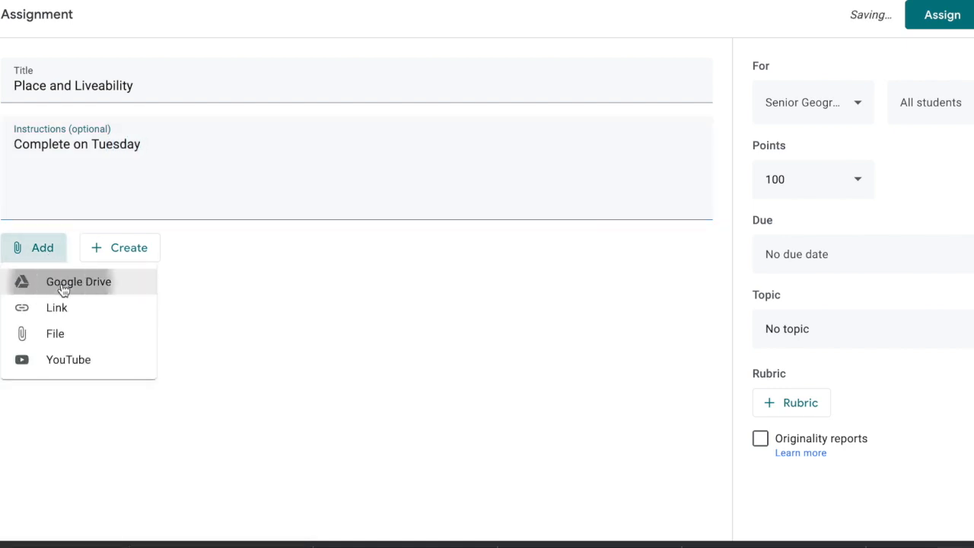
{"action": "left_click", "coordinate": [63, 286]}
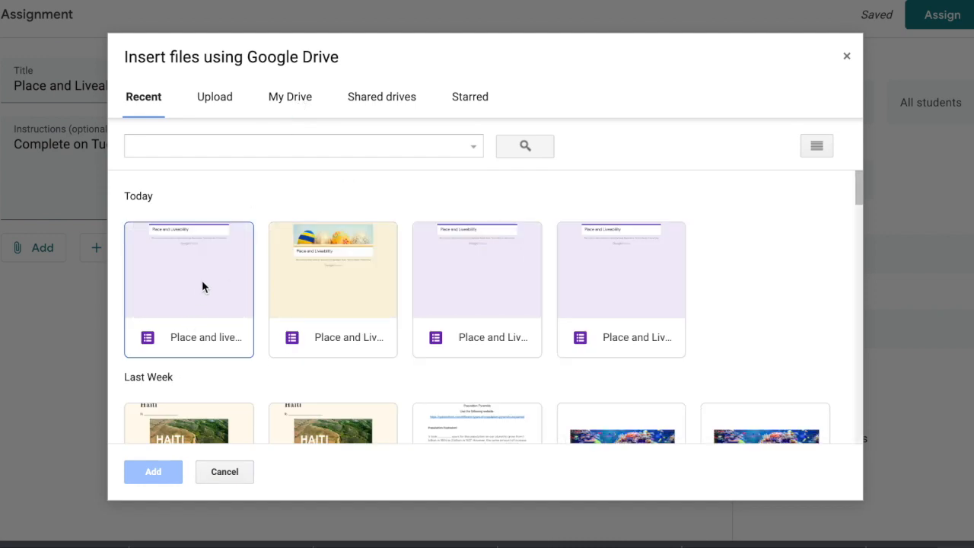
{"action": "double_click", "coordinate": [201, 287]}
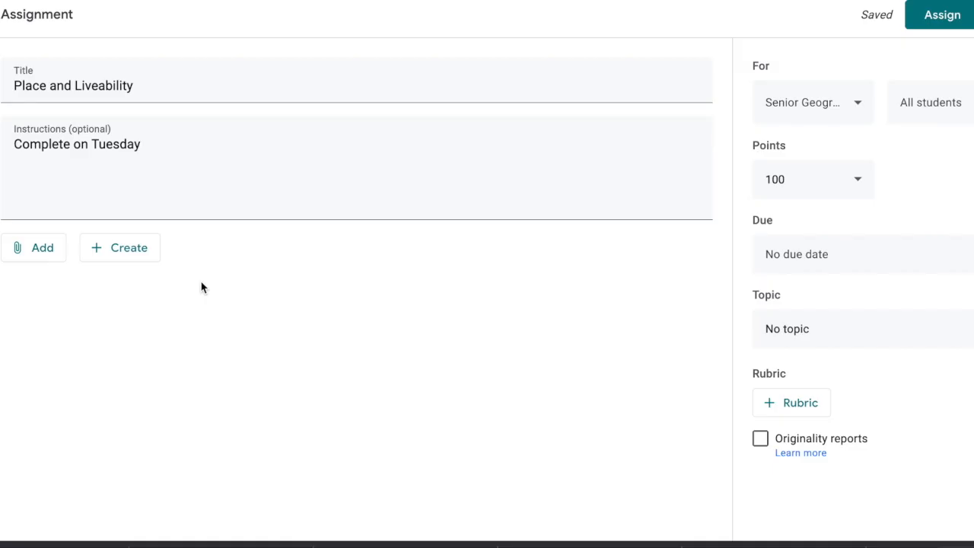
- Set the assignment's points to 10 and its topic to Ecosystems at Risk
{"action": "left_click", "coordinate": [779, 179]}
{"action": "key", "text": "BackSpace"}
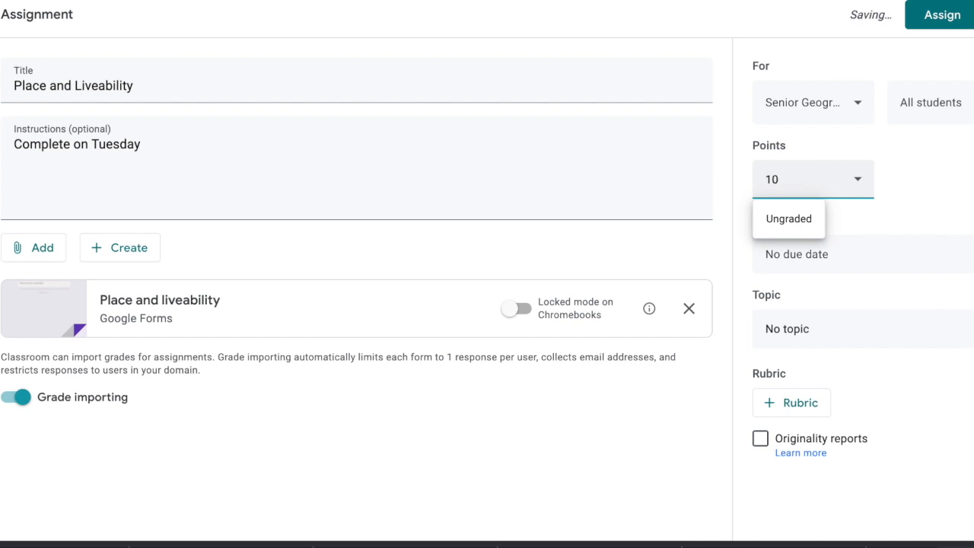
{"action": "left_click", "coordinate": [940, 209]}
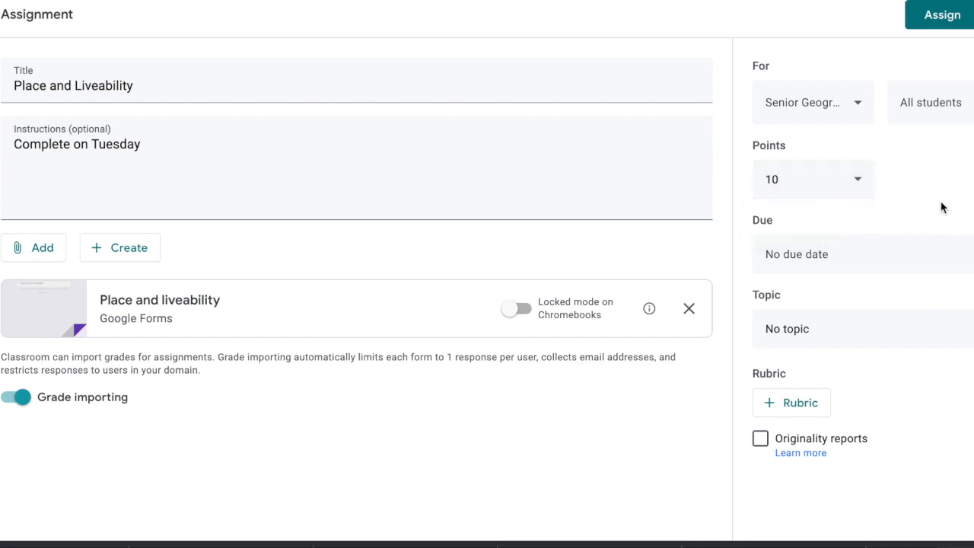
{"action": "left_click", "coordinate": [848, 322]}
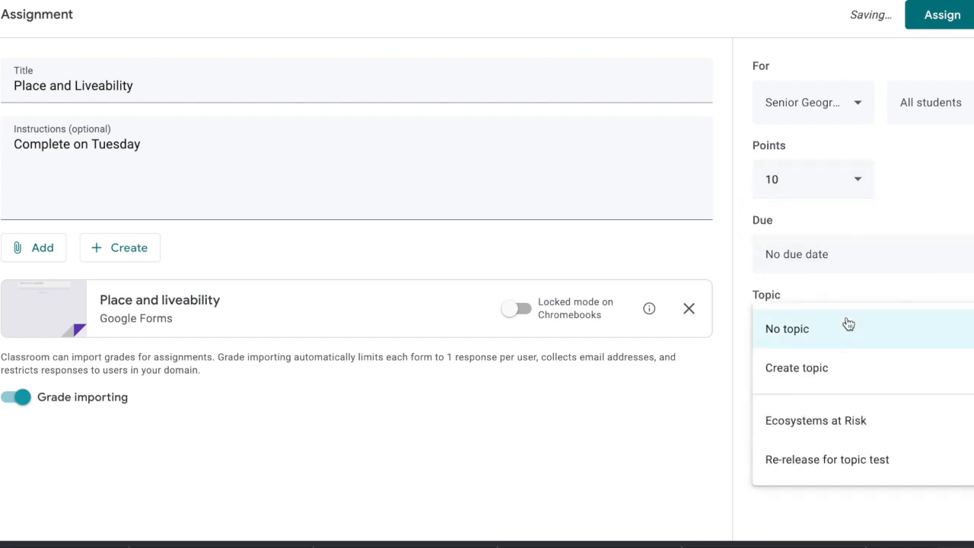
{"action": "left_click", "coordinate": [821, 427]}
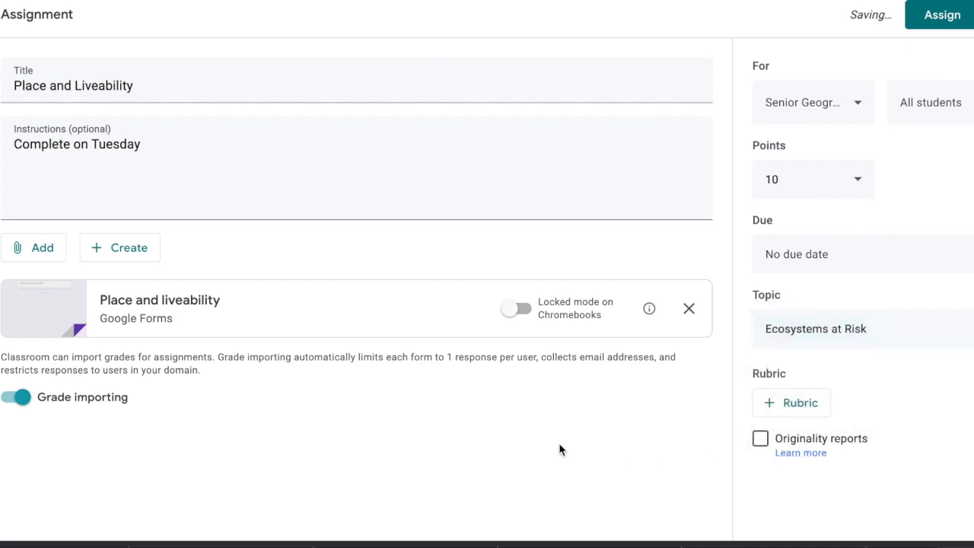
- Assign the quiz to the class and look over the Place and Liveability posts under Ecosystems at Risk
{"action": "left_click", "coordinate": [944, 17]}
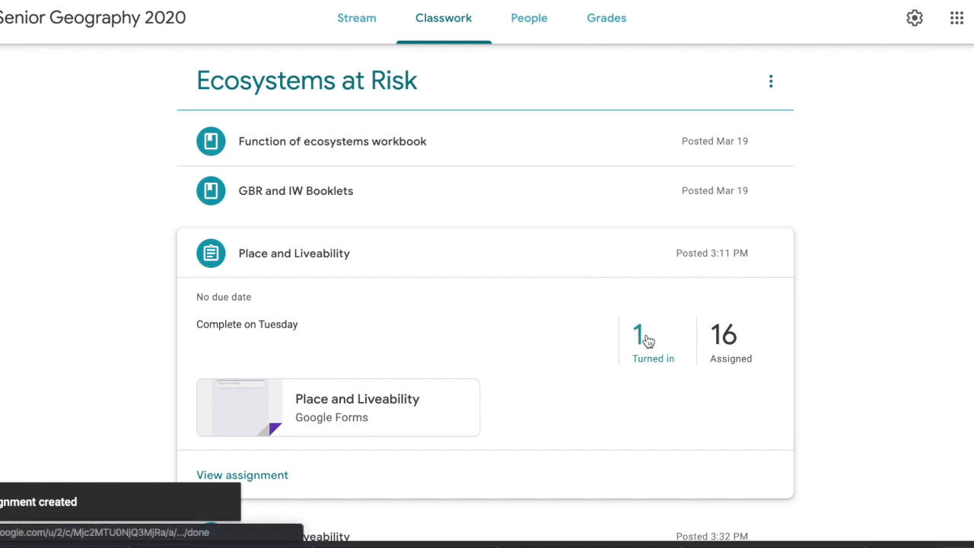
{"action": "scroll", "coordinate": [665, 398], "scroll_direction": "down", "scroll_amount": 1}
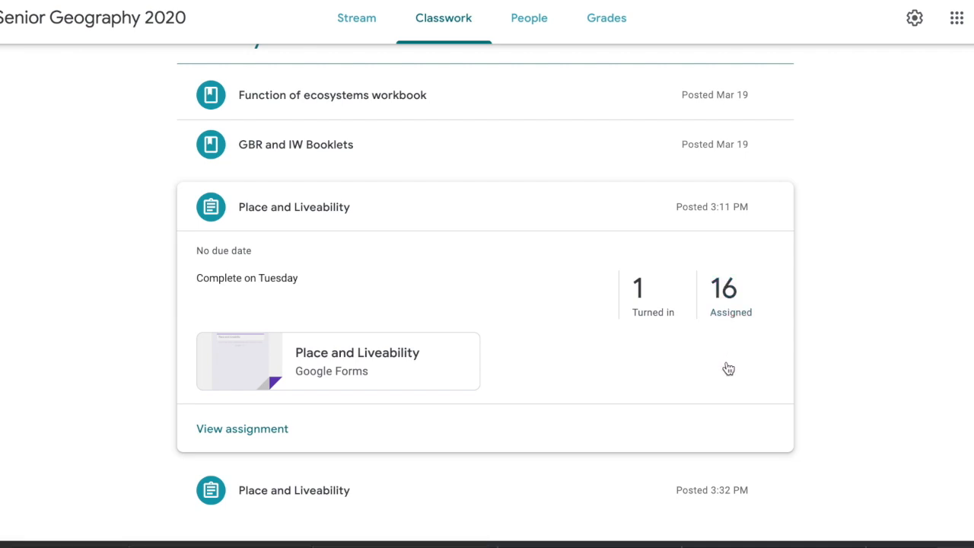
{"action": "scroll", "coordinate": [728, 365], "scroll_direction": "up", "scroll_amount": 10}
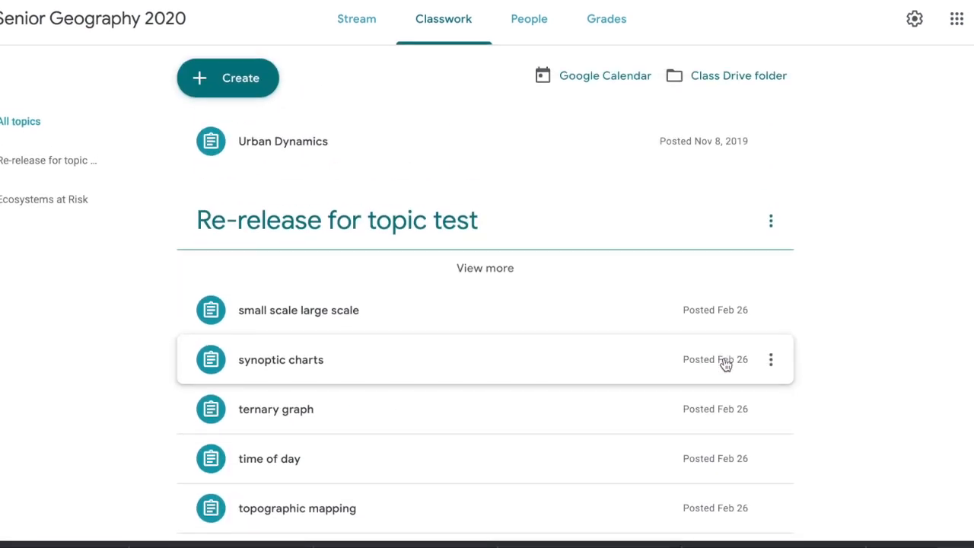